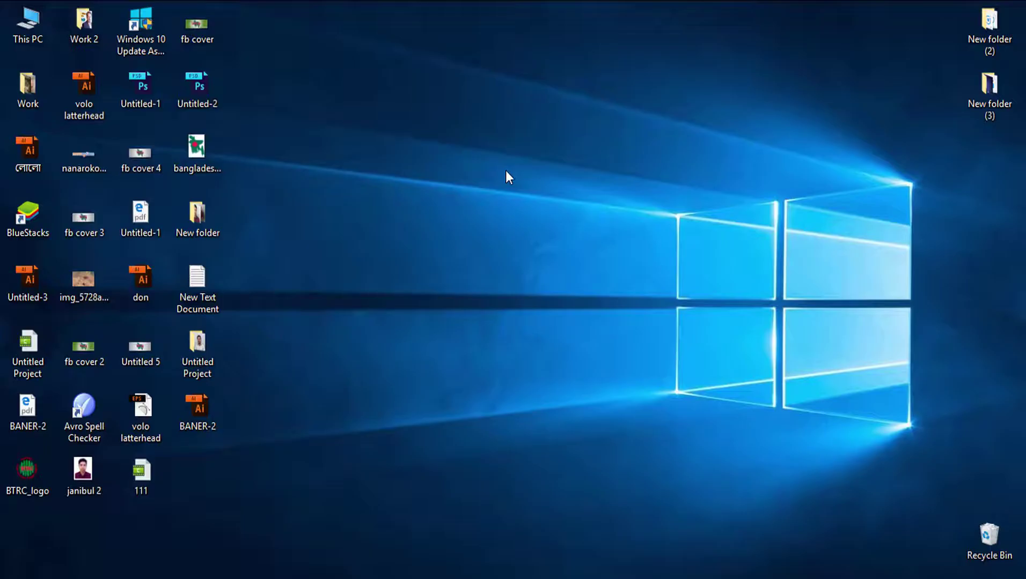
Refresh the desktop several times from its right-click menu
right_click(494, 171)
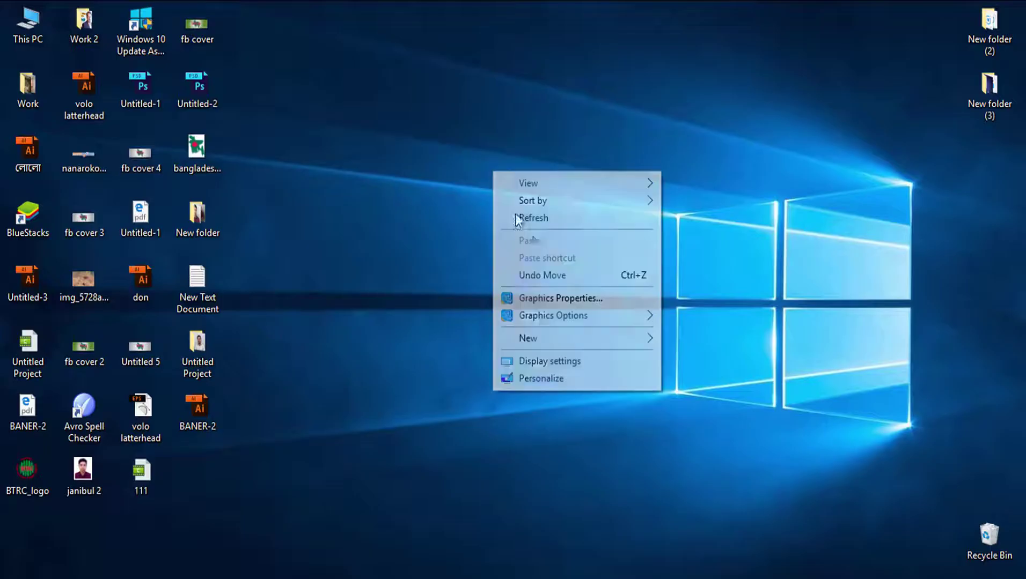
left_click(531, 218)
right_click(411, 181)
left_click(449, 234)
right_click(419, 192)
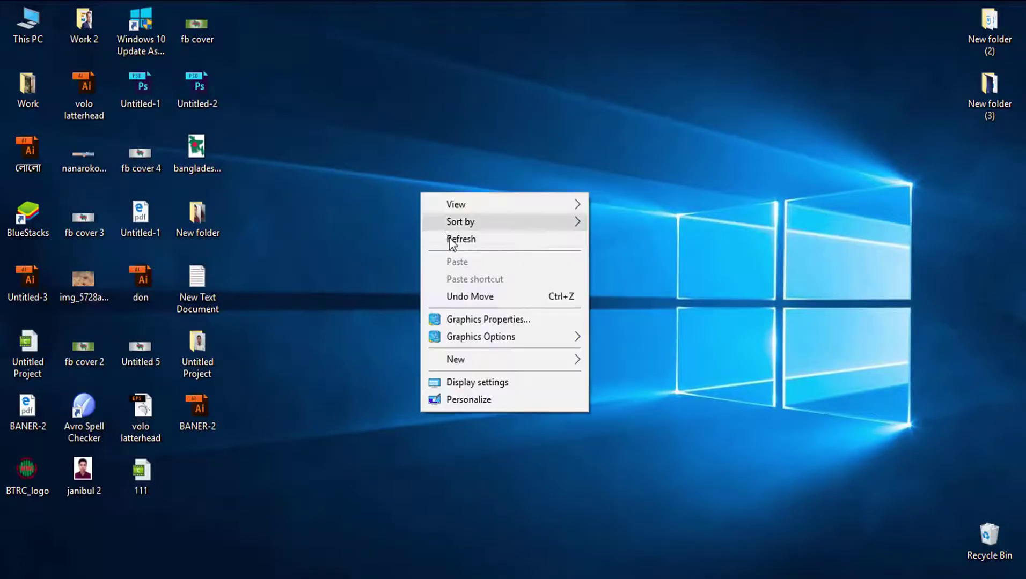
left_click(449, 237)
right_click(429, 216)
left_click(467, 263)
right_click(431, 225)
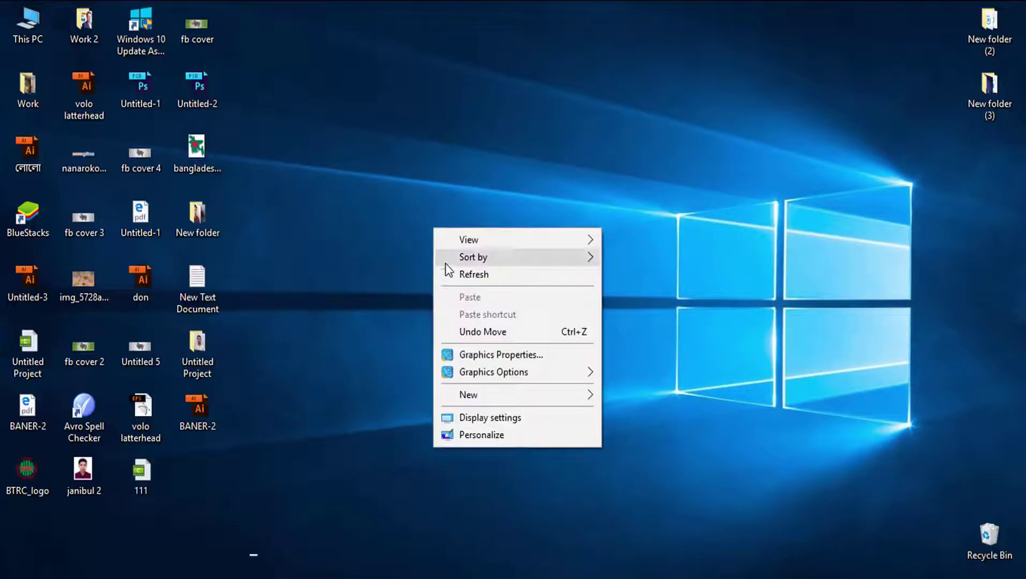
left_click(458, 273)
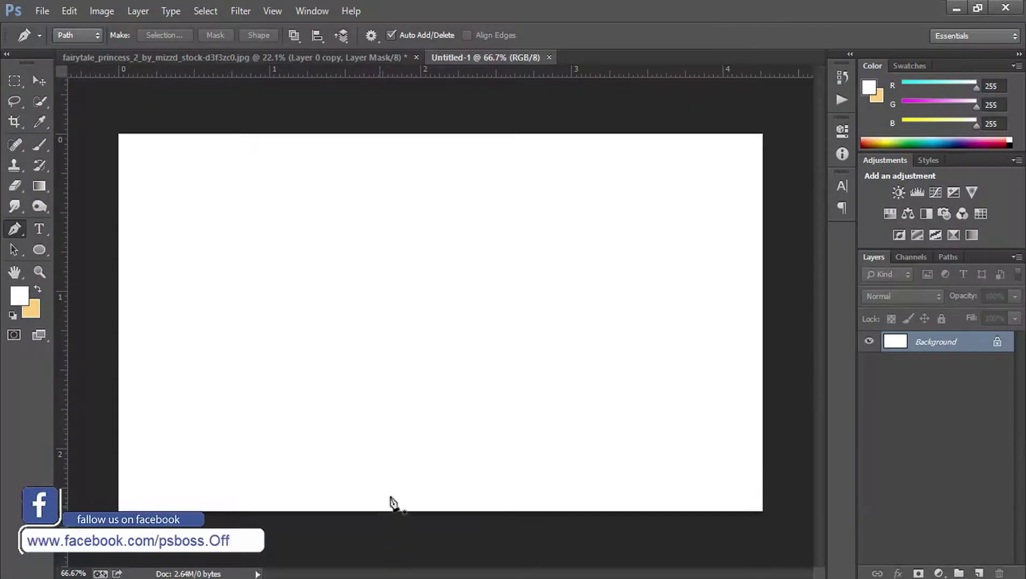
Crop the blank Untitled-1 canvas narrower, to roughly 2.7 inches wide
key("ctrl+0")
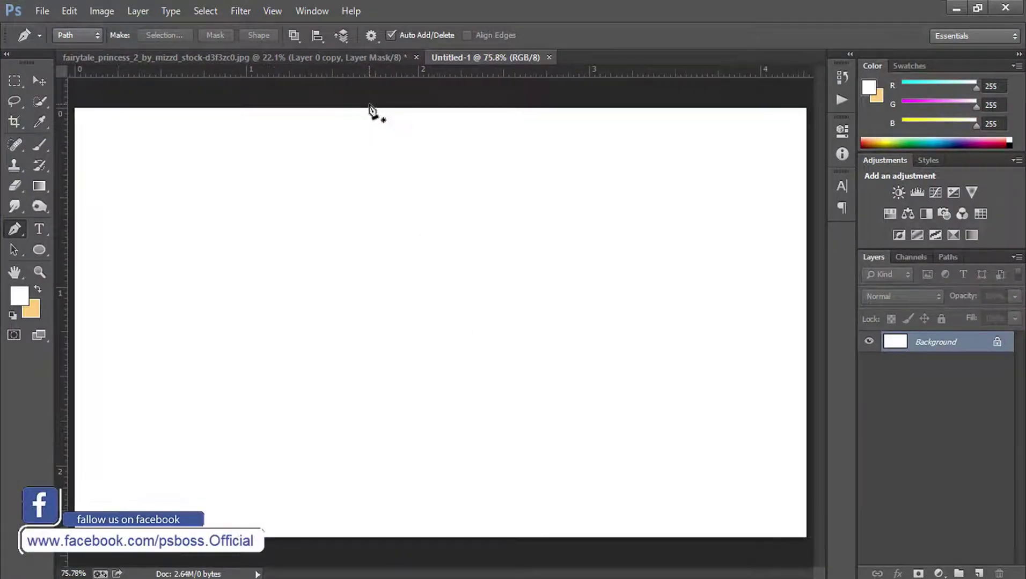
left_click(14, 121)
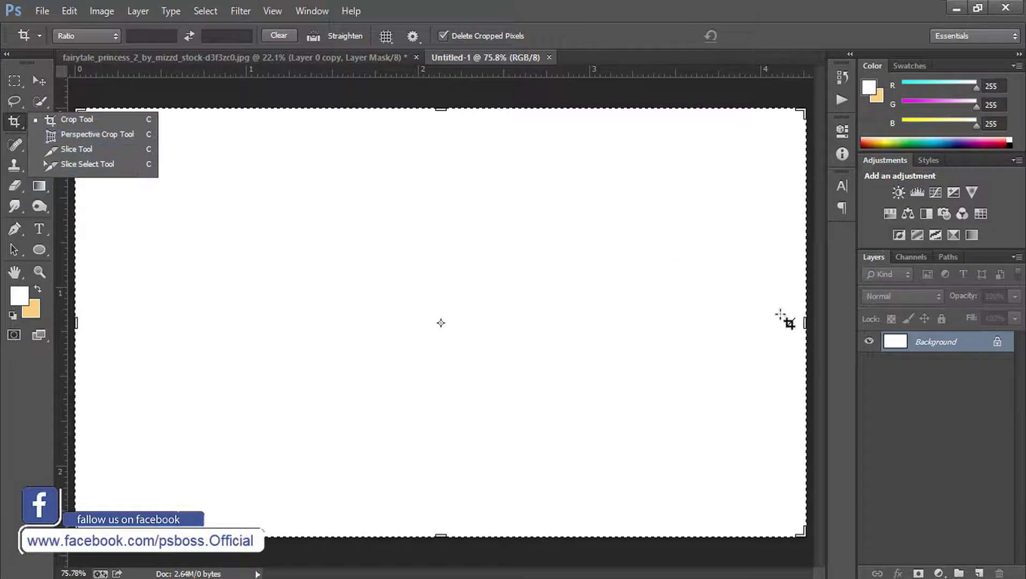
left_click_drag(808, 328, 674, 336)
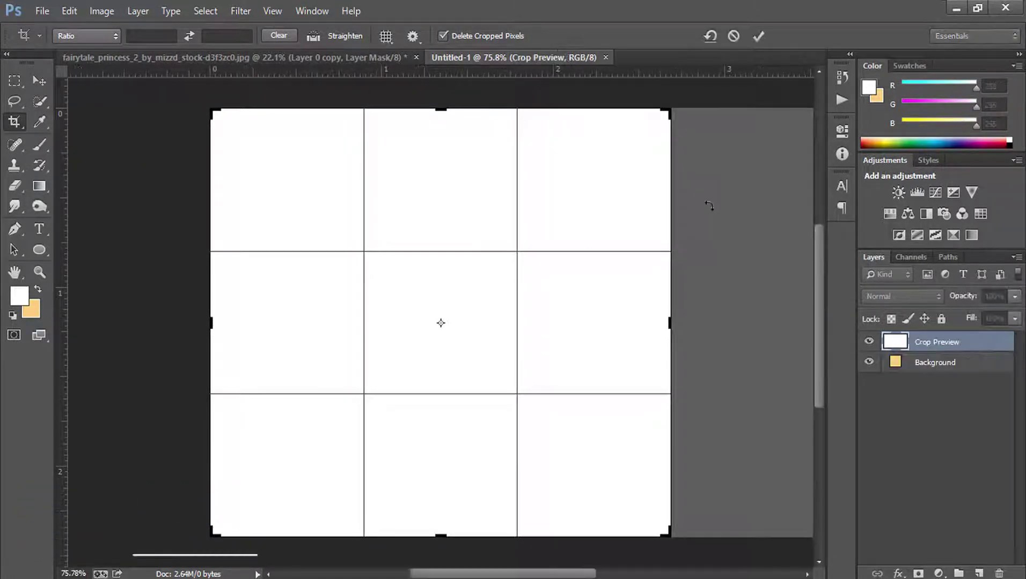
left_click(758, 31)
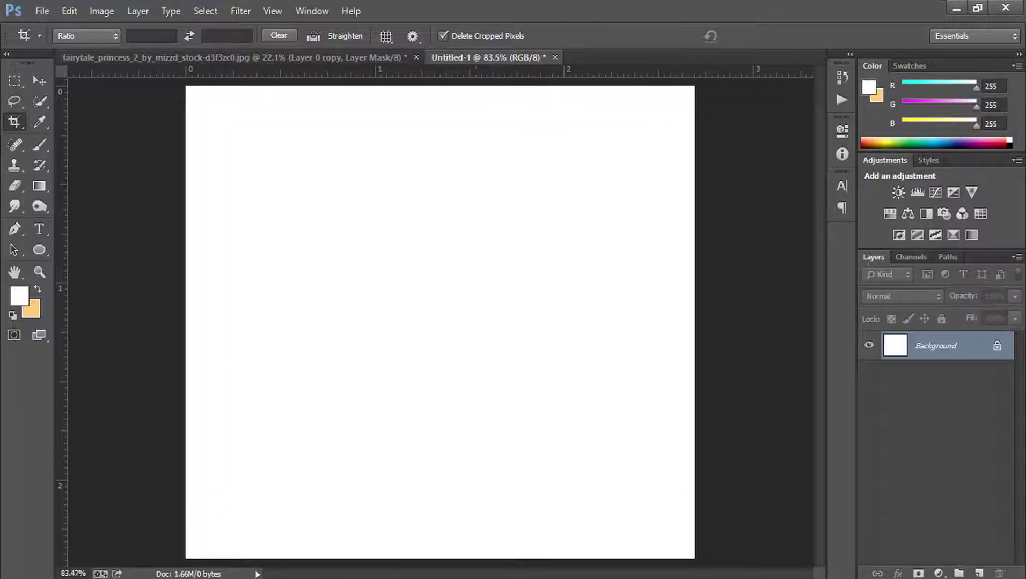
Fill Untitled-1 with 50% Gray at 100% opacity and open the waterfalls_of_new_york_254 bridge photo
left_click(38, 80)
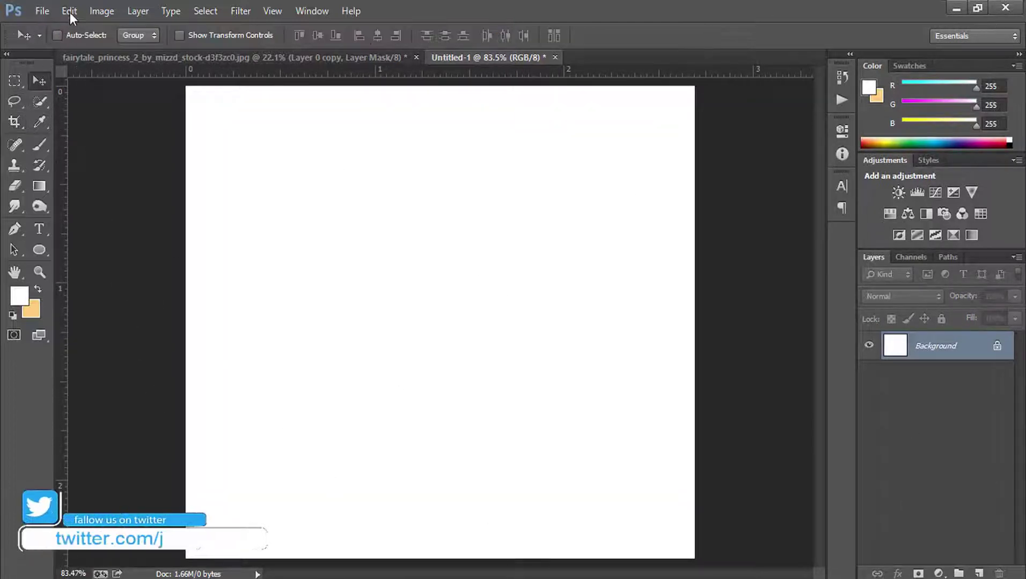
left_click(70, 11)
left_click(107, 218)
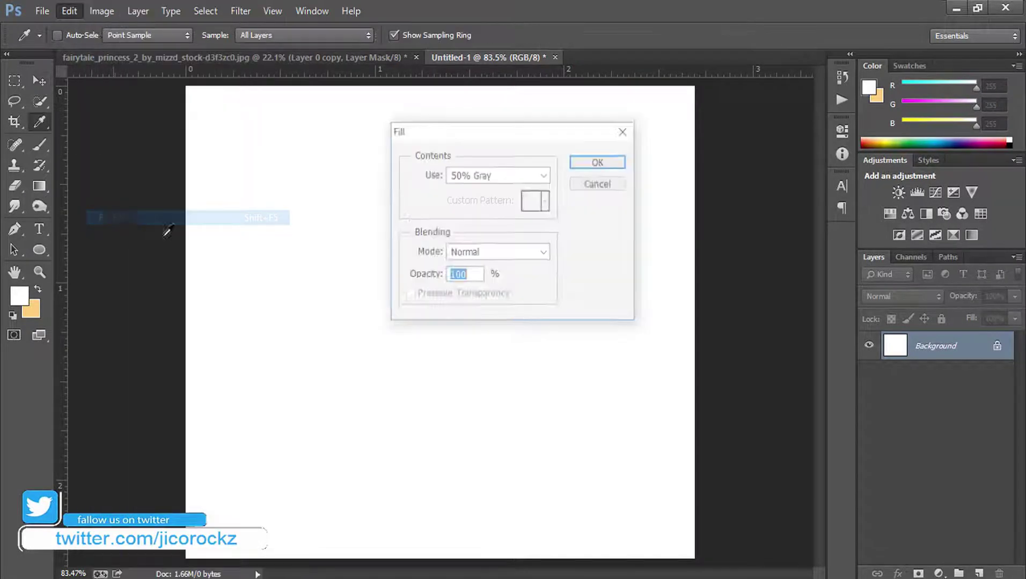
left_click(496, 173)
left_click(490, 202)
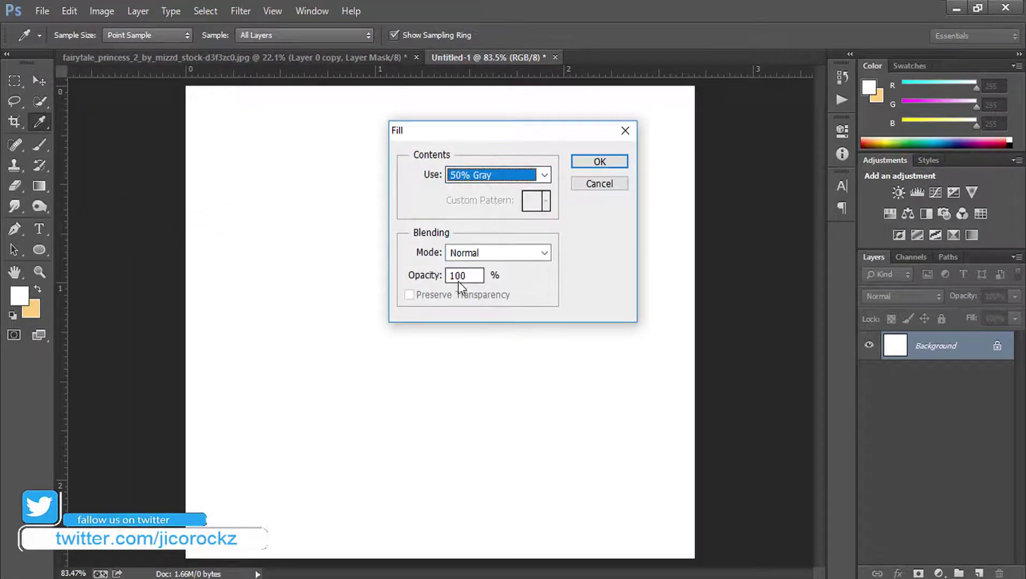
left_click(420, 275)
left_click(586, 162)
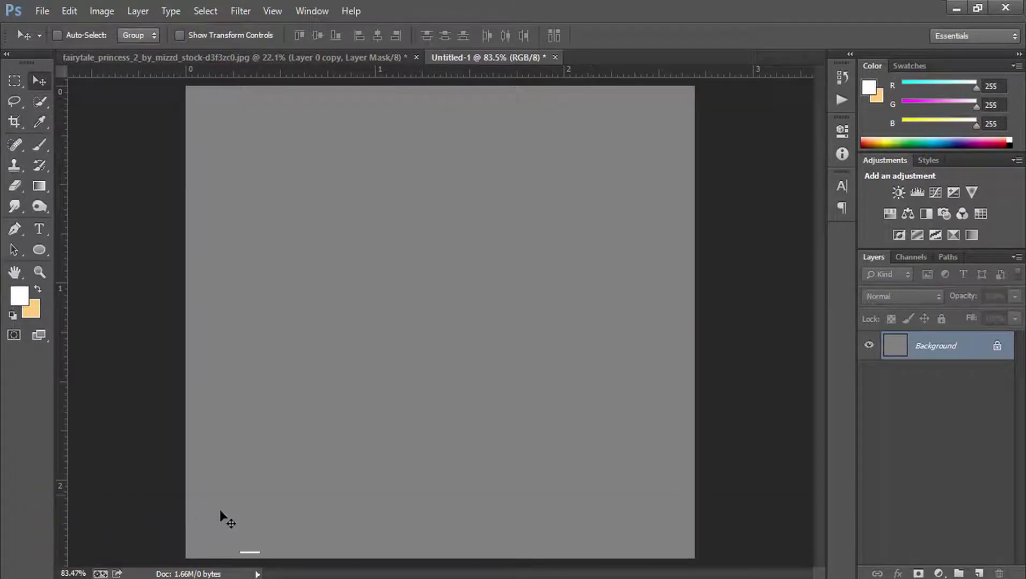
left_click(956, 8)
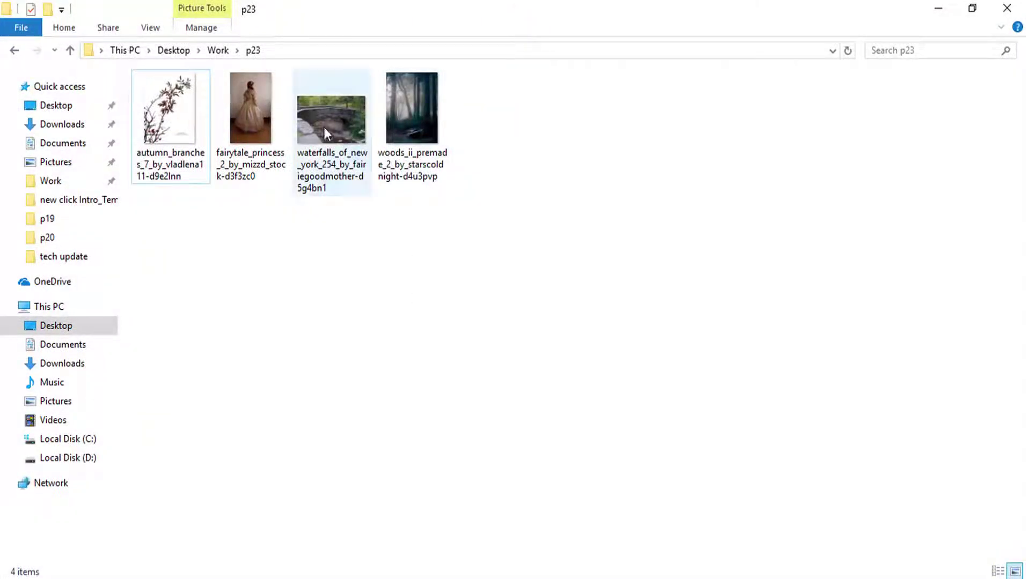
mouse_move(323, 127)
left_mouse_down()
mouse_move(386, 567)
mouse_move(635, 63)
left_mouse_up()
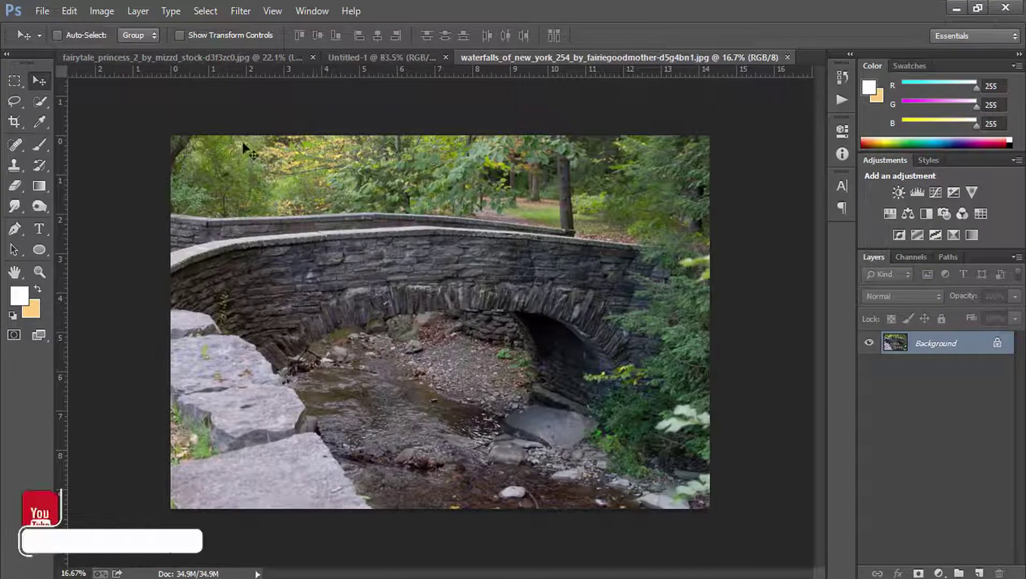
Zoom to 33.3% and start a Pen path along the top of the bridge wall
left_click(37, 263)
left_click_drag(212, 294, 168, 318)
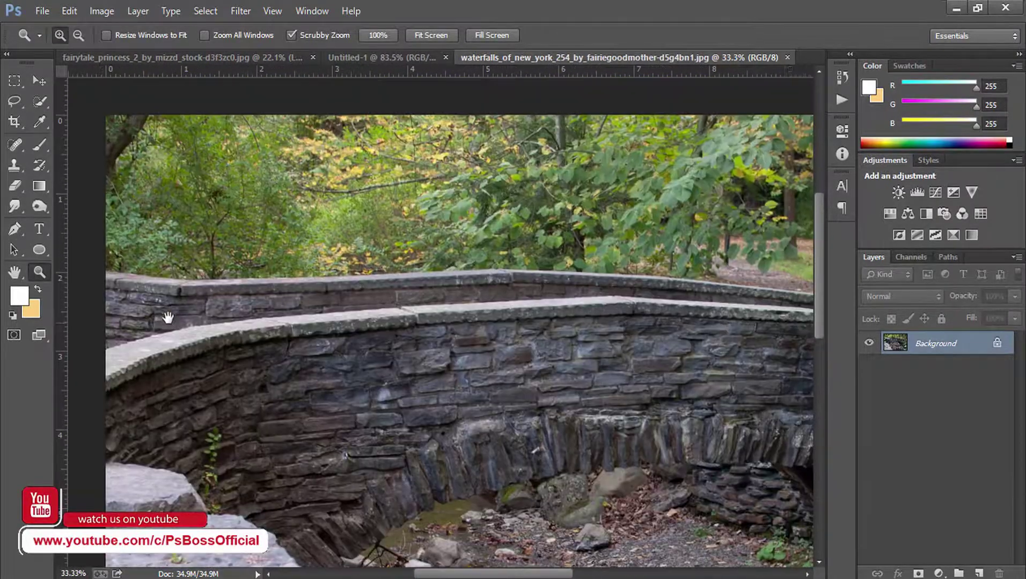
left_click(16, 231)
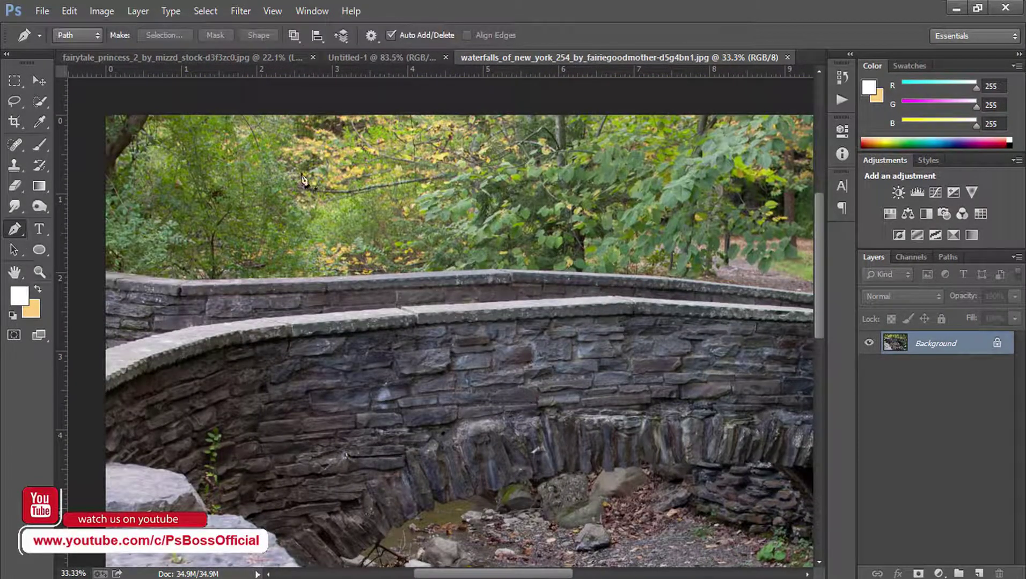
left_click(107, 269)
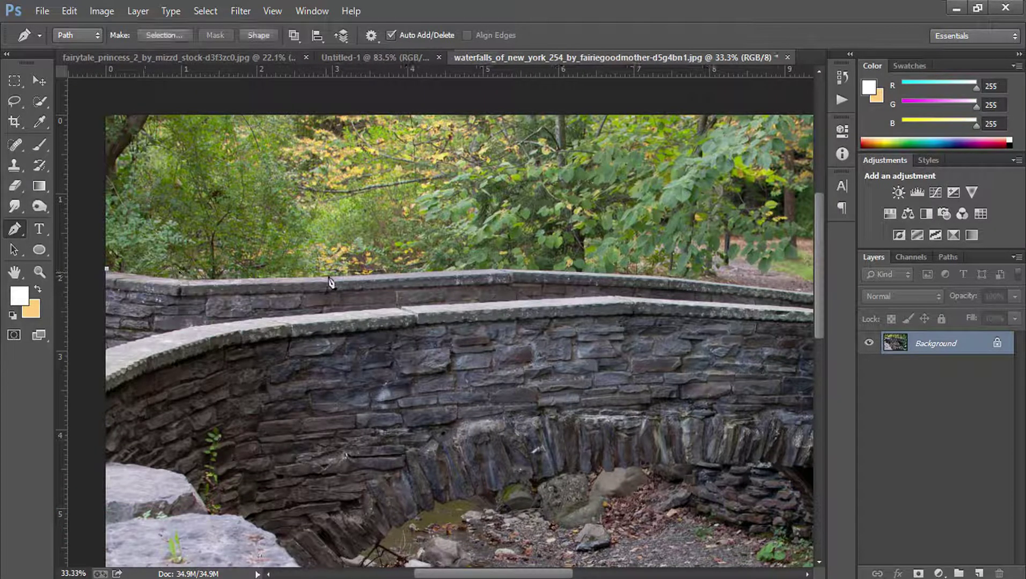
left_click_drag(394, 275, 496, 272)
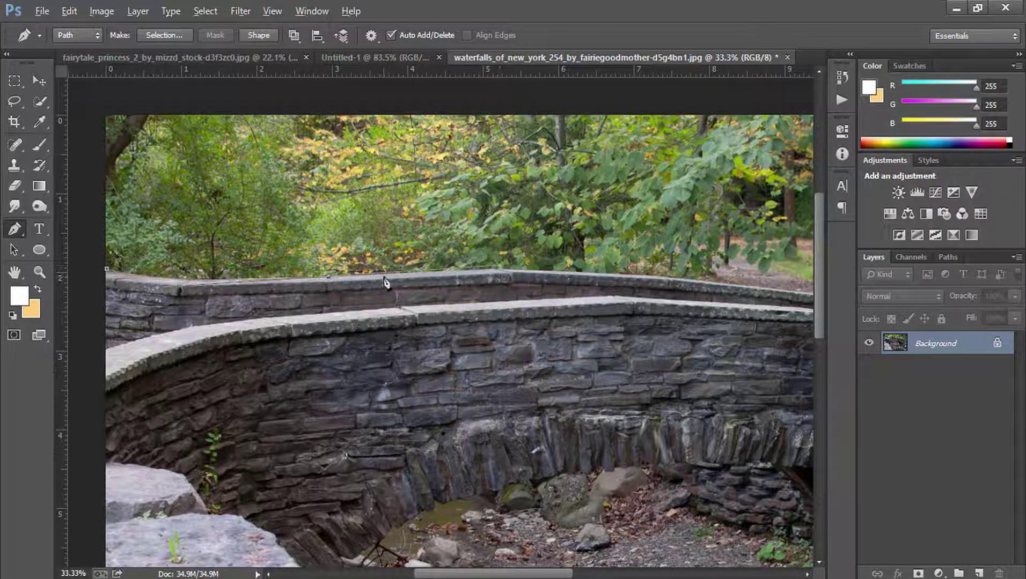
left_click_drag(346, 287, 311, 381)
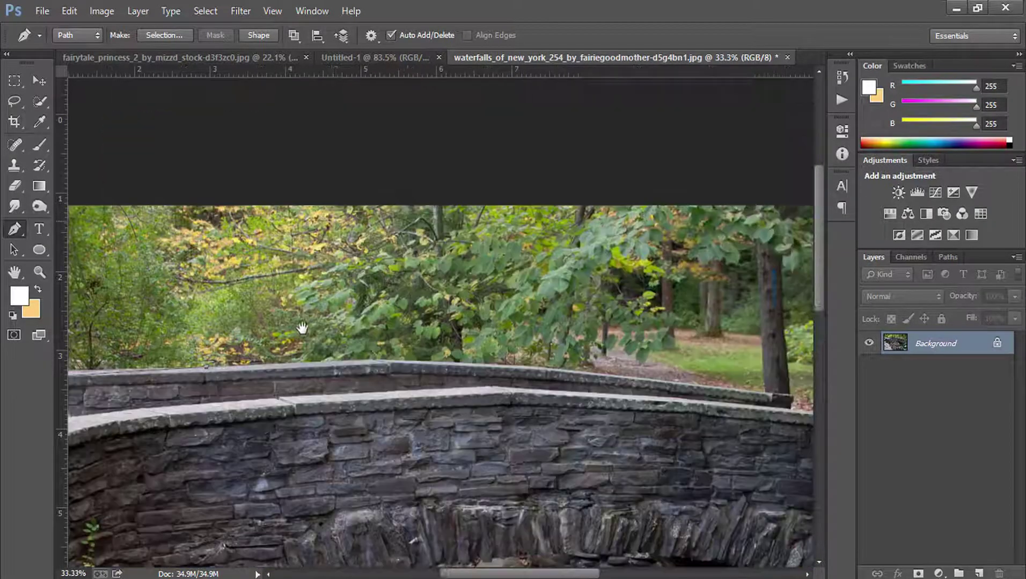
left_click(431, 380)
left_click_drag(504, 388, 517, 392)
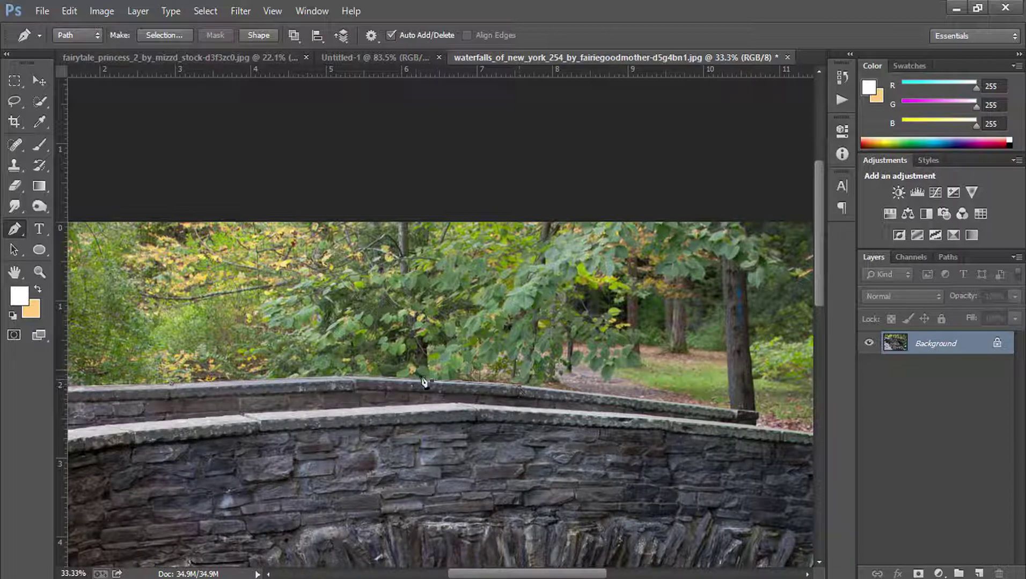
Extend the path past the bridge's right end and down outside the photo
left_click_drag(438, 392, 355, 352)
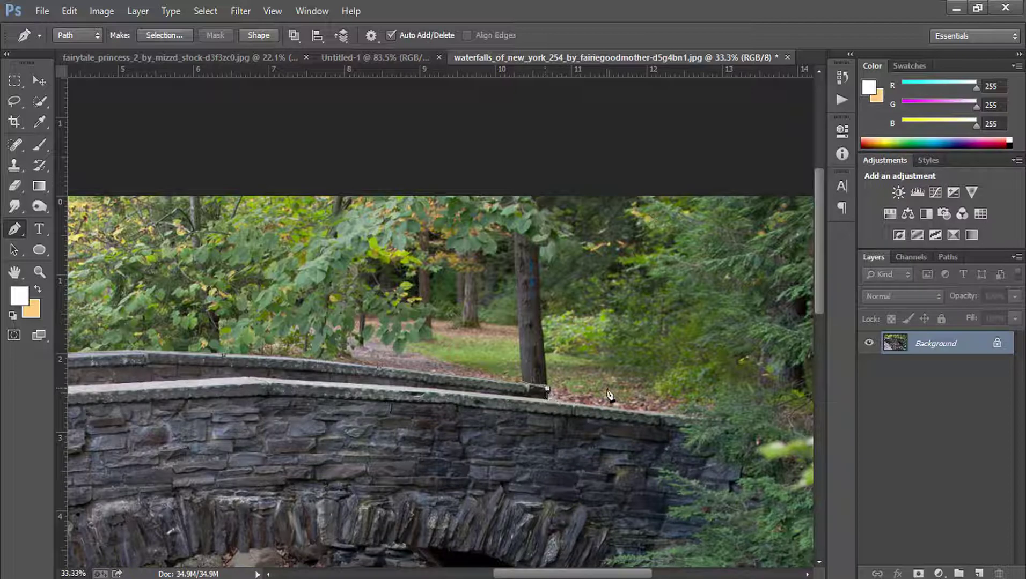
mouse_move(743, 511)
left_mouse_down()
mouse_move(614, 225)
mouse_move(596, 218)
left_mouse_up()
left_click(770, 357)
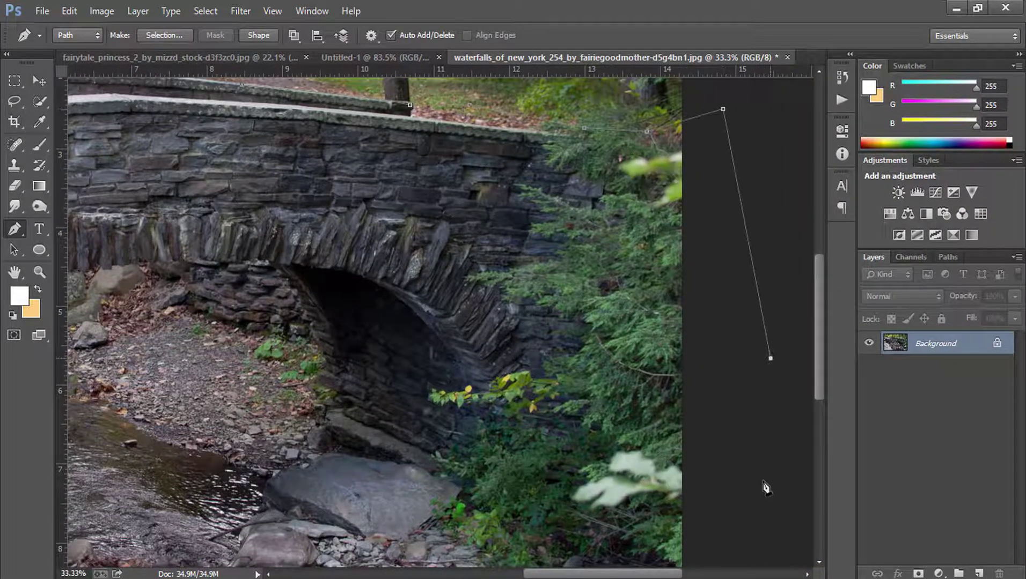
mouse_move(499, 507)
left_mouse_down()
mouse_move(681, 298)
mouse_move(488, 304)
left_mouse_up()
left_click(760, 256)
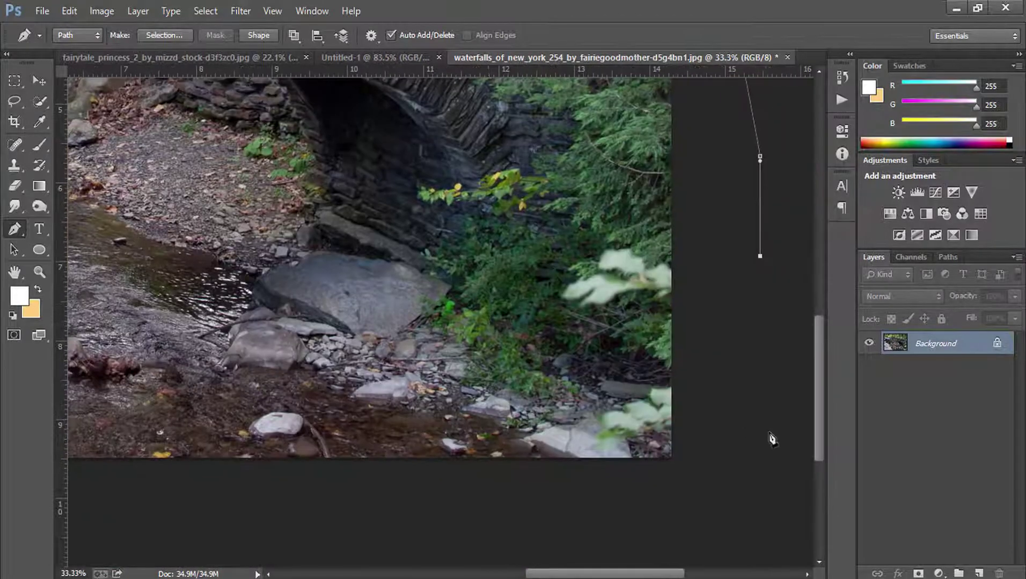
left_click_drag(741, 502, 717, 500)
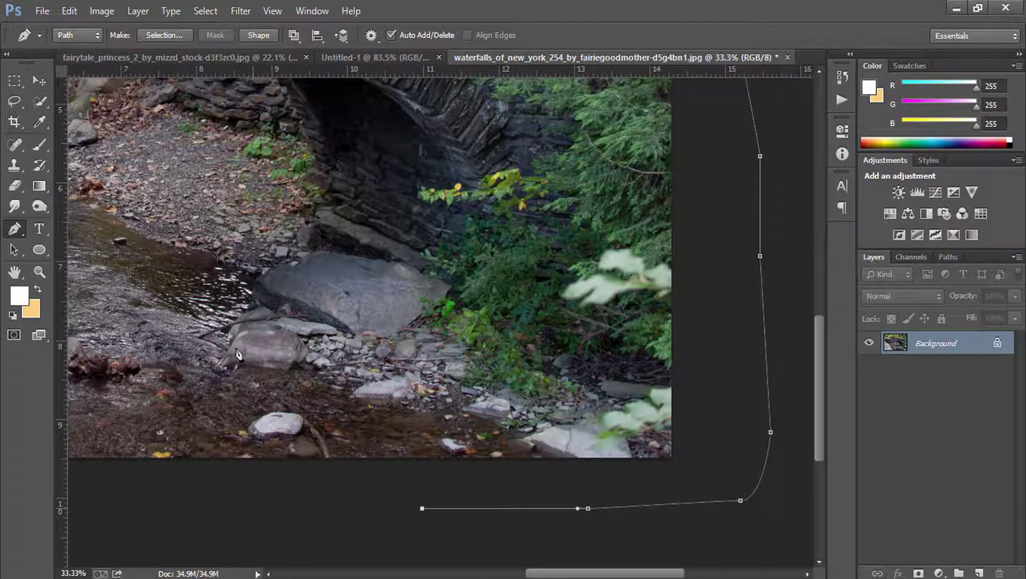
Run the path up the left outside edge and close it at its start point
left_click_drag(299, 515, 617, 509)
left_click_drag(284, 410, 617, 406)
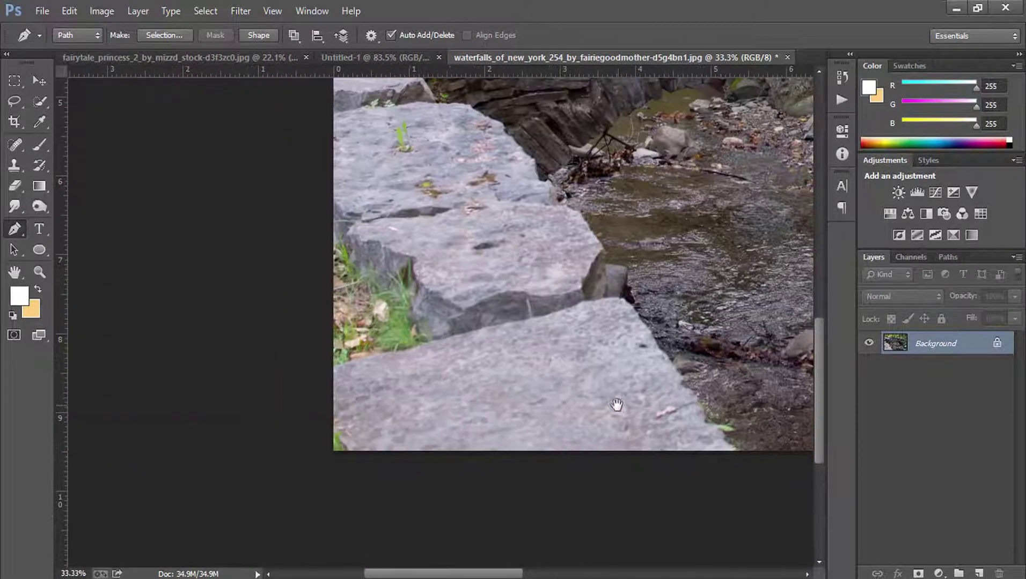
left_click(307, 498)
left_click(265, 417)
left_click(281, 258)
left_click_drag(397, 177, 276, 493)
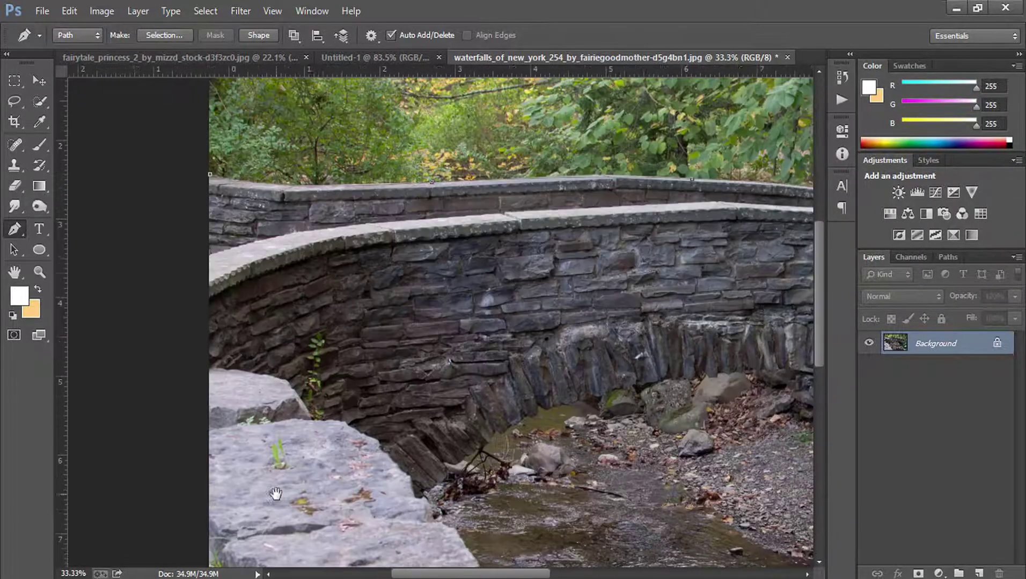
left_click(163, 356)
left_click(183, 245)
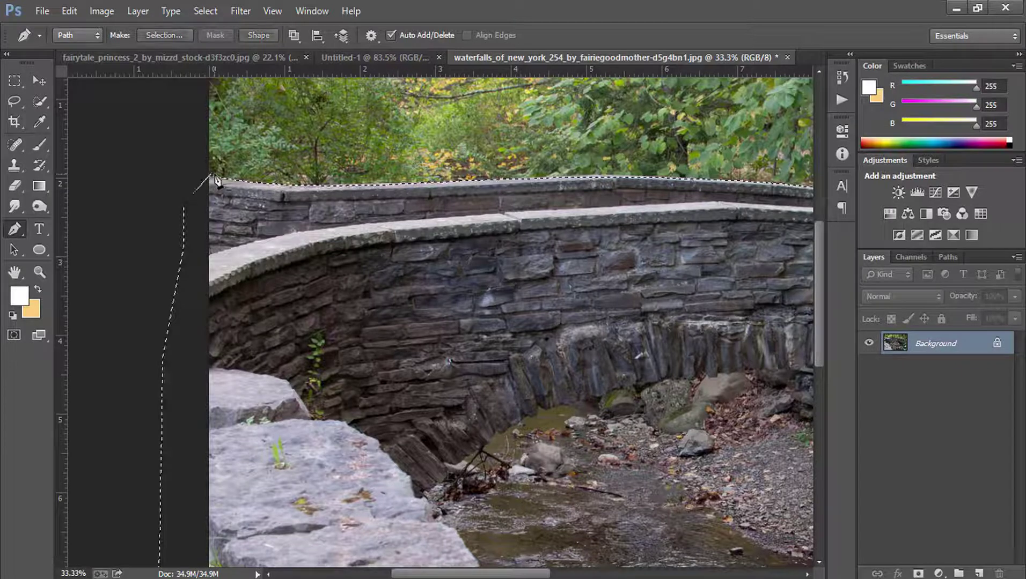
Turn the path into a selection and add a layer mask hiding the sky
scroll(194, 154, "right", 3)
key("ctrl+0")
key("ctrl+Return")
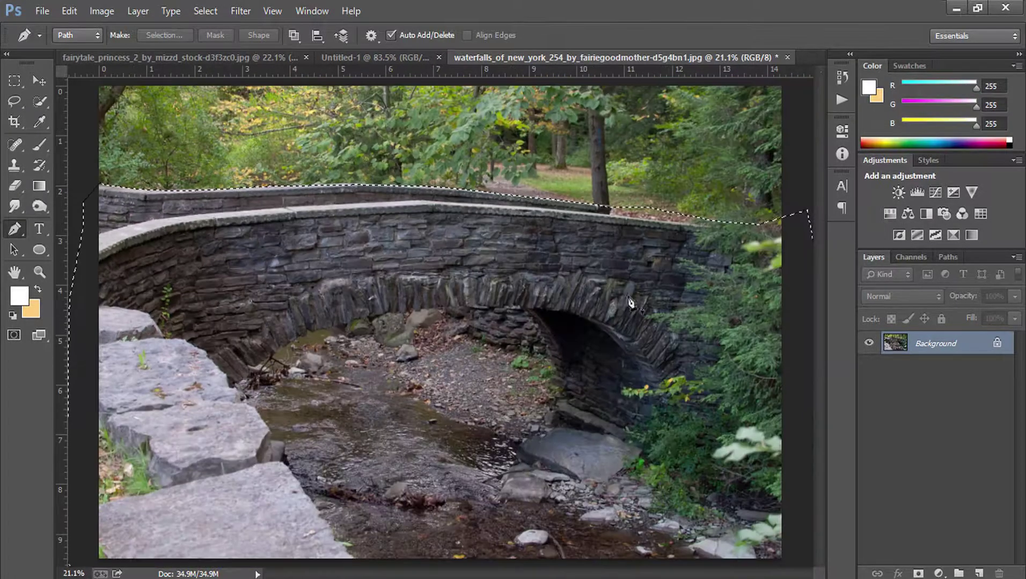
left_click(919, 573)
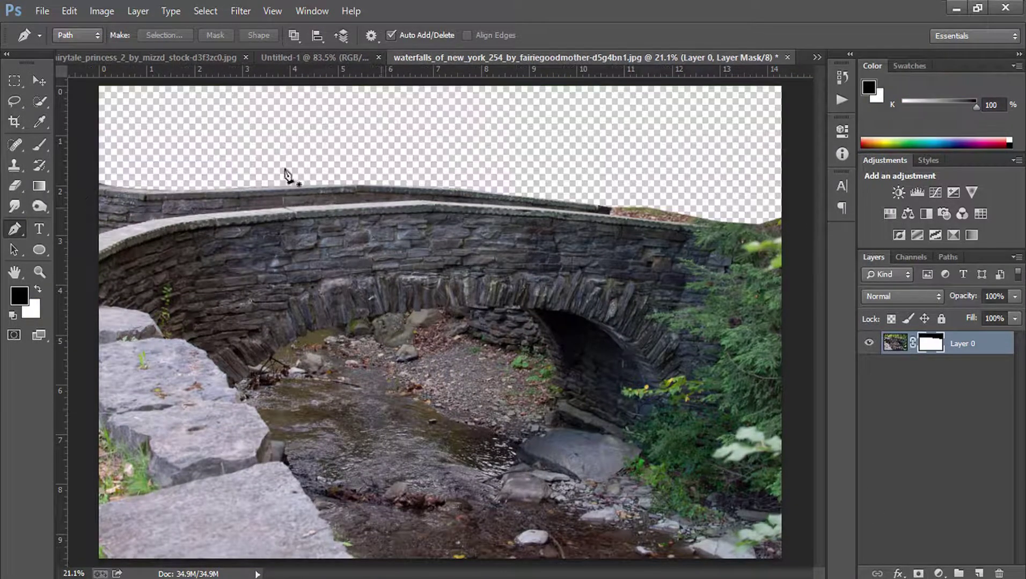
Bring the bridge into Untitled-1 and start scaling it down to about 39%
left_click(41, 78)
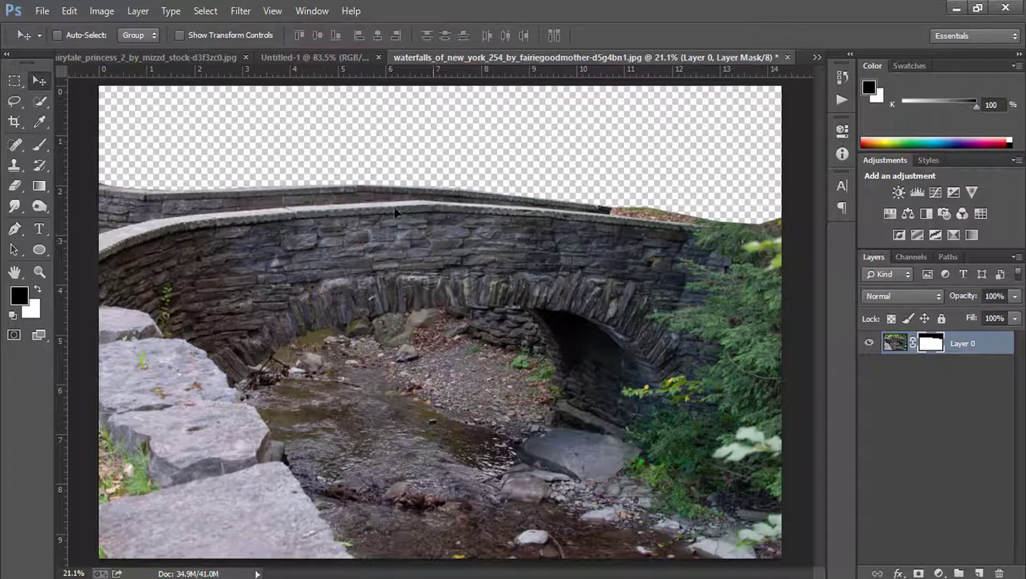
left_click_drag(395, 213, 440, 455)
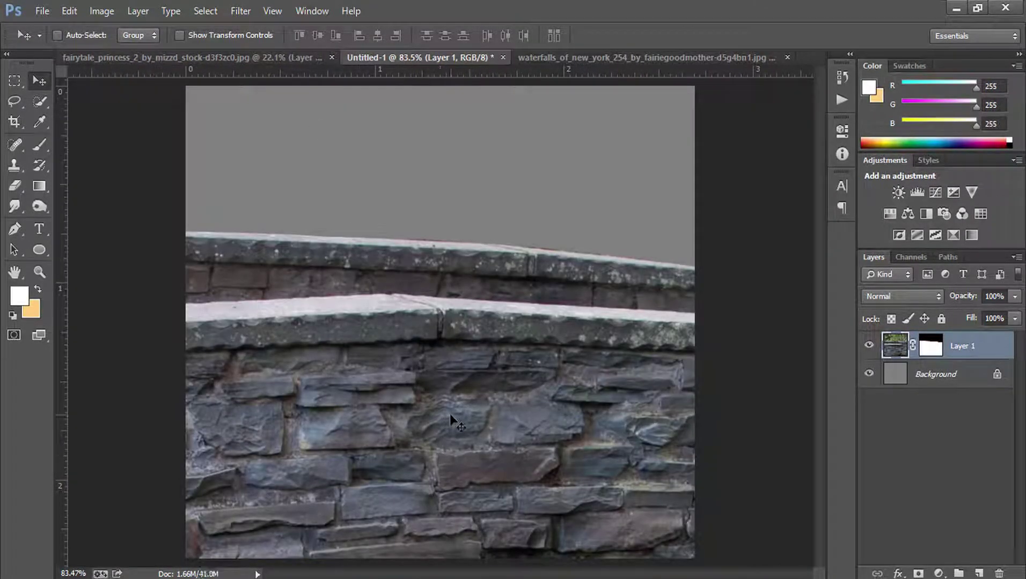
key("ctrl+t")
mouse_move(327, 428)
left_mouse_down()
mouse_move(322, 364)
mouse_move(609, 342)
mouse_move(238, 359)
mouse_move(563, 408)
mouse_move(560, 496)
left_mouse_up()
mouse_move(656, 213)
left_mouse_down()
mouse_move(339, 506)
mouse_move(242, 517)
mouse_move(677, 369)
mouse_move(738, 360)
mouse_move(648, 362)
mouse_move(717, 252)
mouse_move(548, 318)
mouse_move(352, 352)
mouse_move(751, 214)
left_mouse_up()
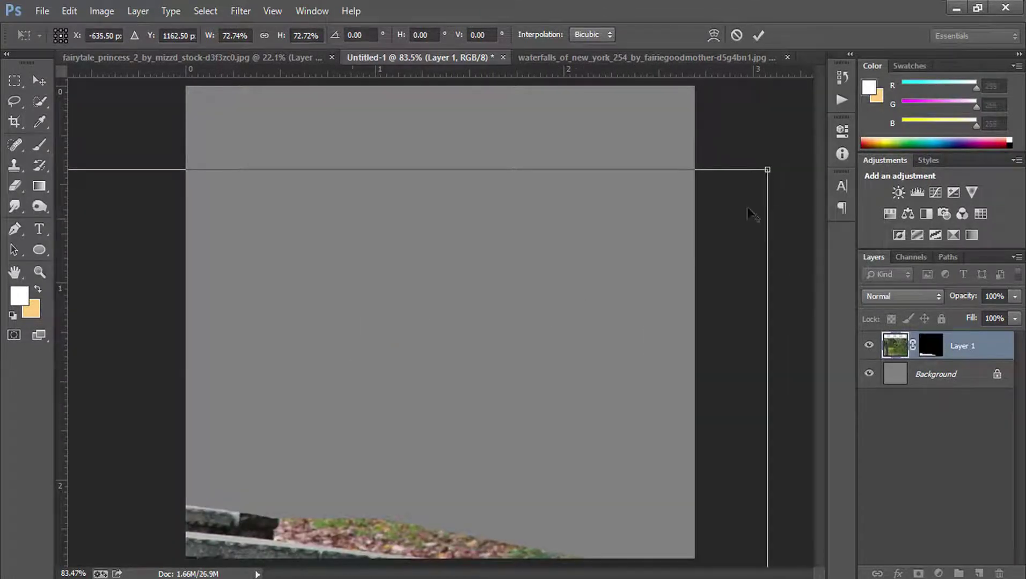
left_click_drag(767, 170, 311, 486)
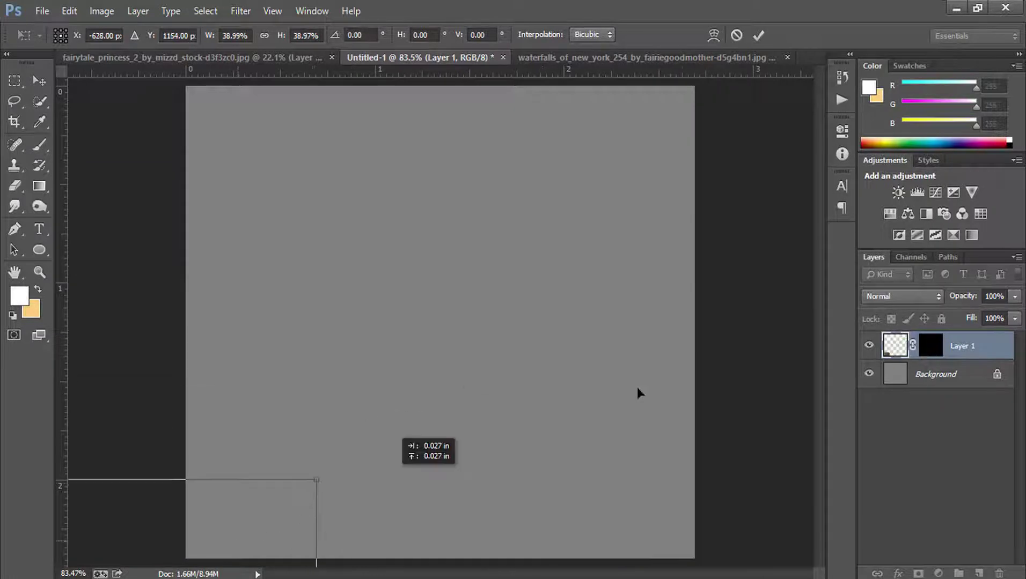
mouse_move(639, 394)
left_mouse_down()
mouse_move(794, 342)
mouse_move(577, 367)
mouse_move(746, 344)
mouse_move(586, 350)
mouse_move(687, 351)
left_mouse_up()
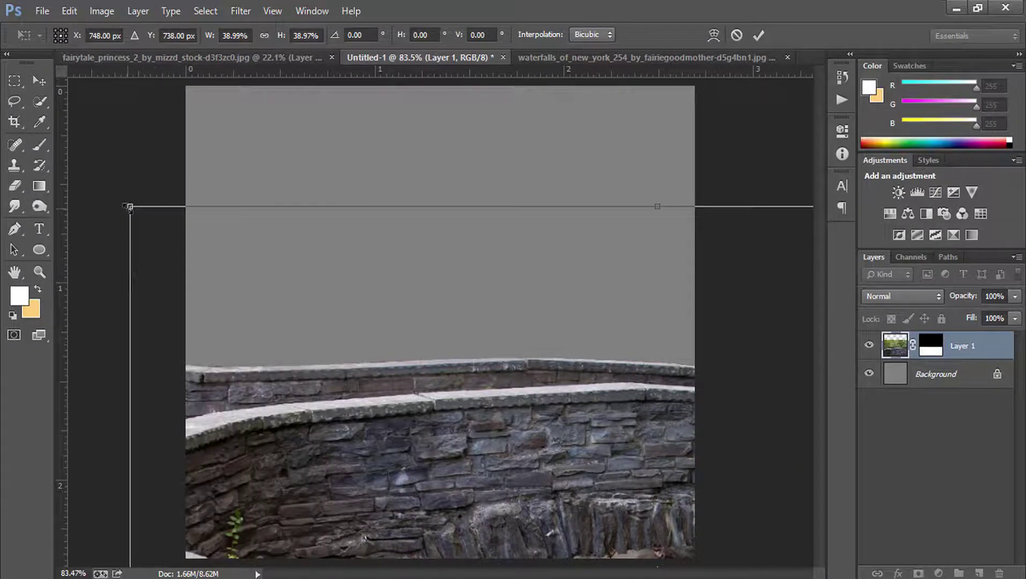
Settle the wall at about 41% along the canvas bottom and commit the transform
left_click_drag(129, 207, 305, 328)
mouse_move(537, 471)
left_mouse_down()
mouse_move(434, 462)
mouse_move(381, 437)
left_mouse_up()
left_click_drag(156, 303, 40, 204)
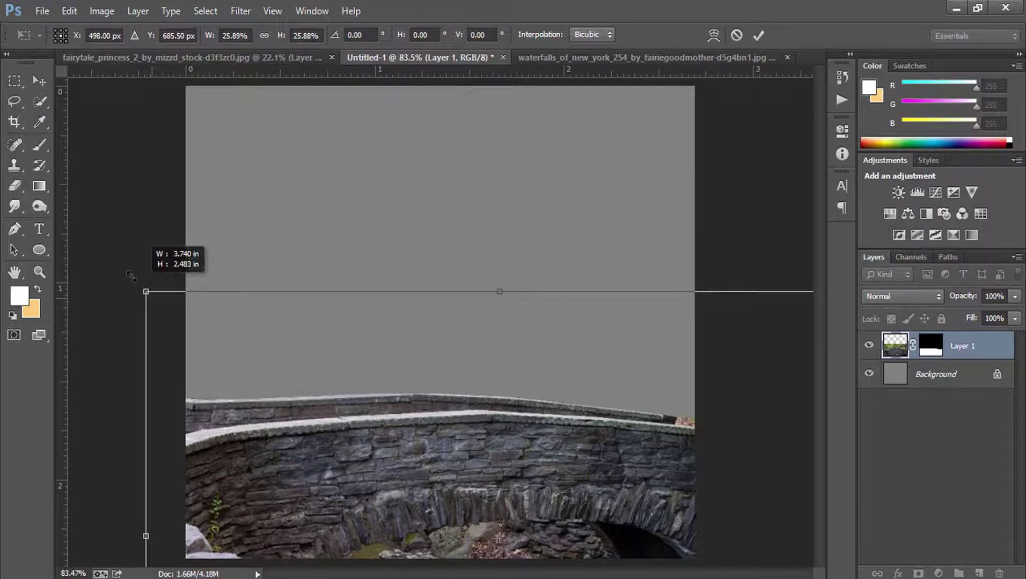
left_click_drag(445, 439, 496, 454)
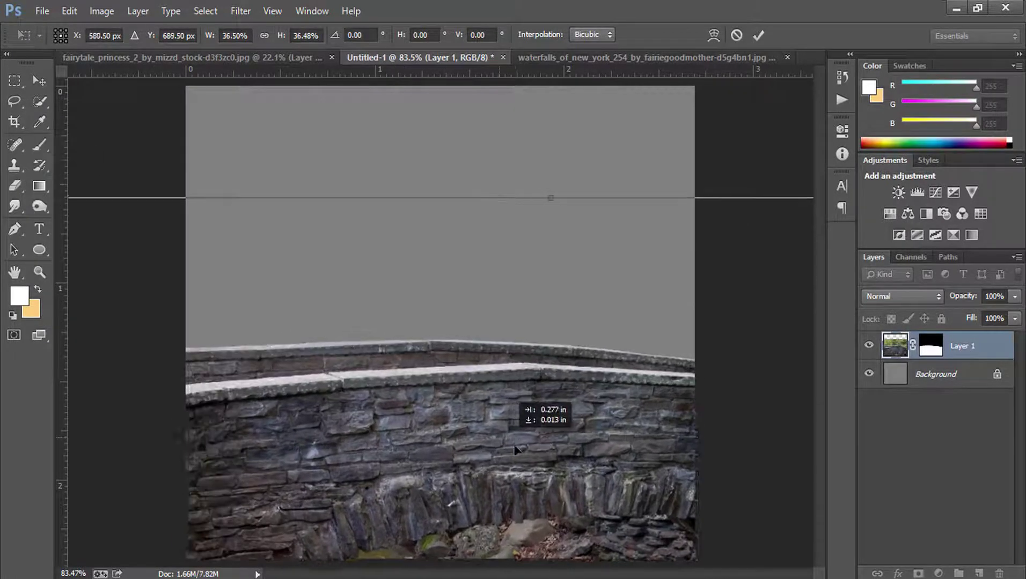
left_click_drag(77, 219, 20, 177)
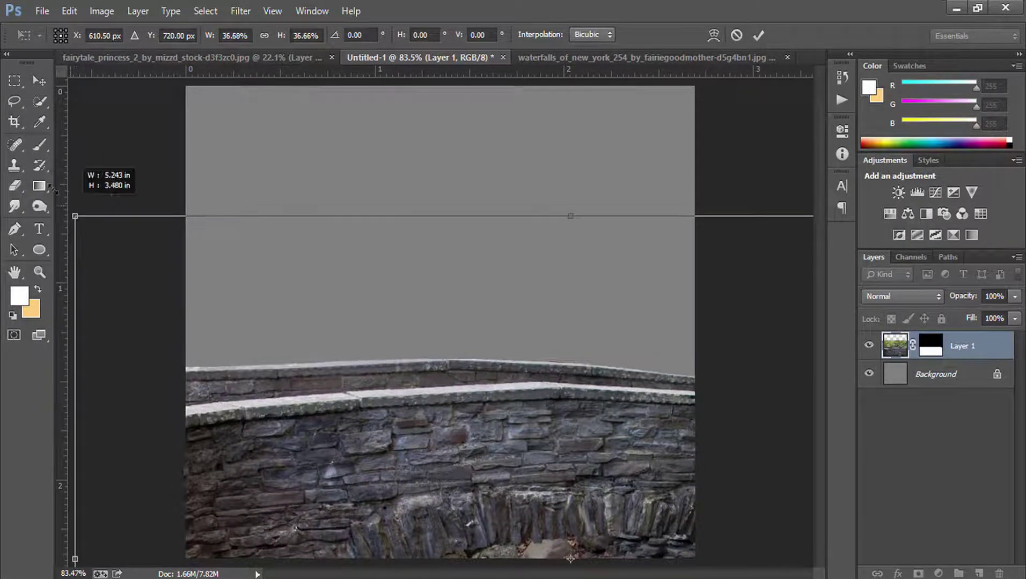
left_click_drag(450, 448, 525, 450)
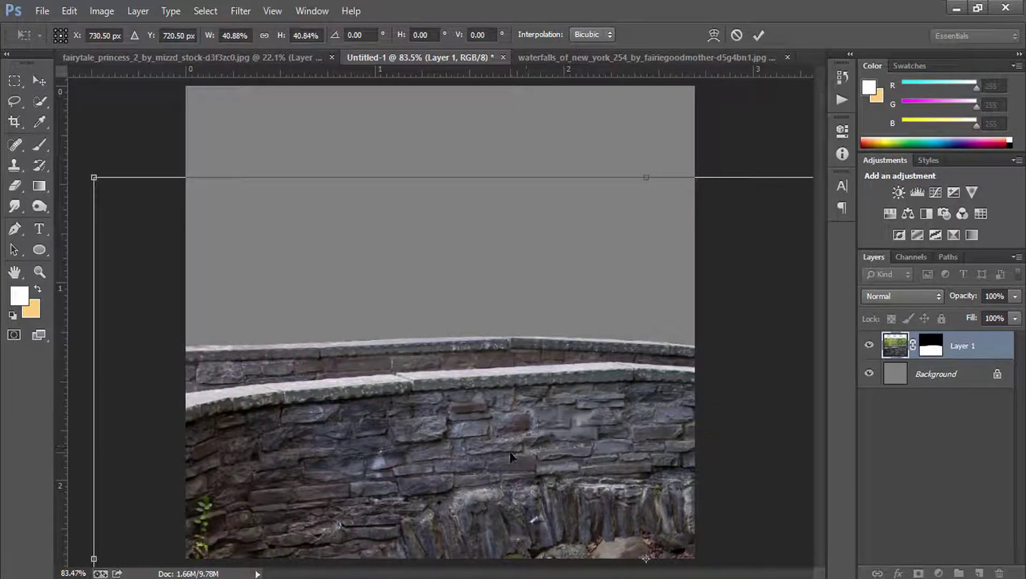
key("Return")
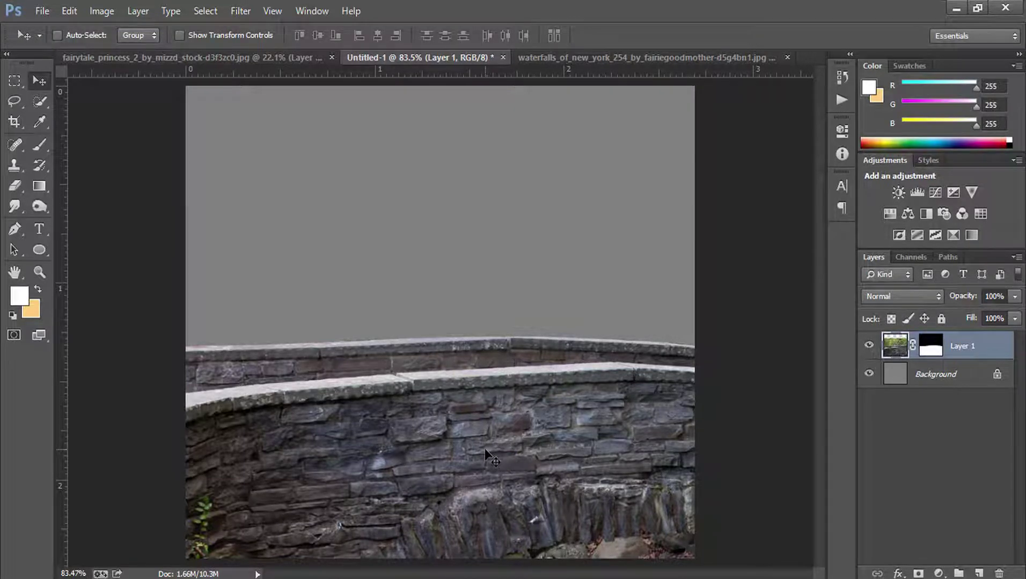
Refresh the p23 image folder and place the woods image into Untitled-1
key("ctrl+plus")
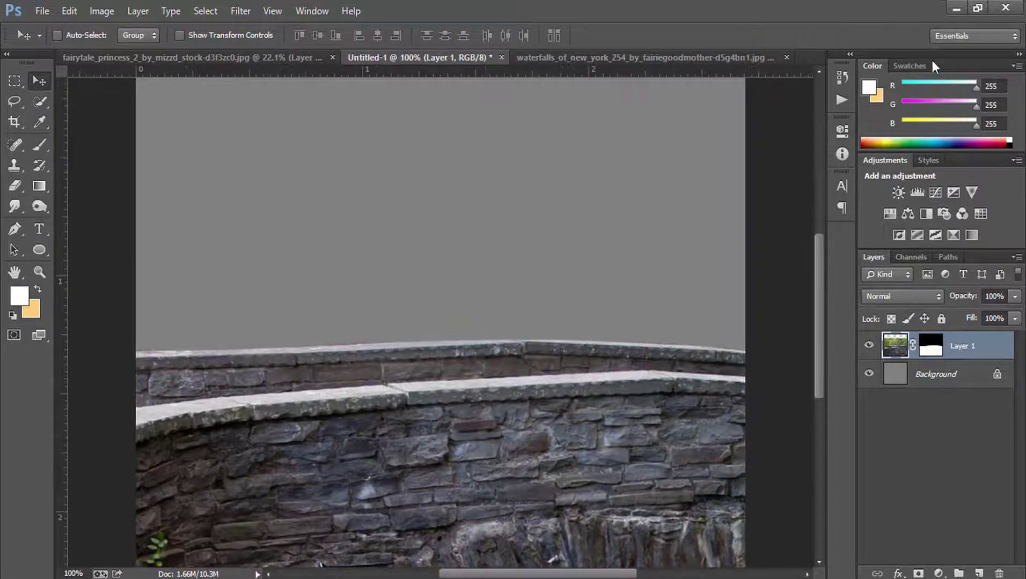
left_click(958, 9)
right_click(308, 299)
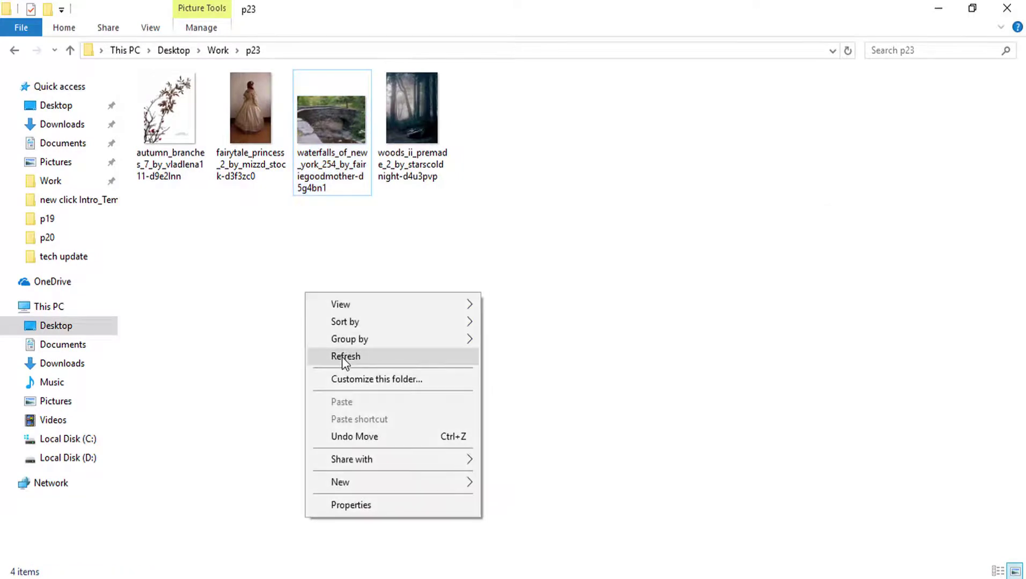
left_click(341, 357)
mouse_move(416, 120)
left_mouse_down()
mouse_move(405, 426)
mouse_move(483, 328)
left_mouse_up()
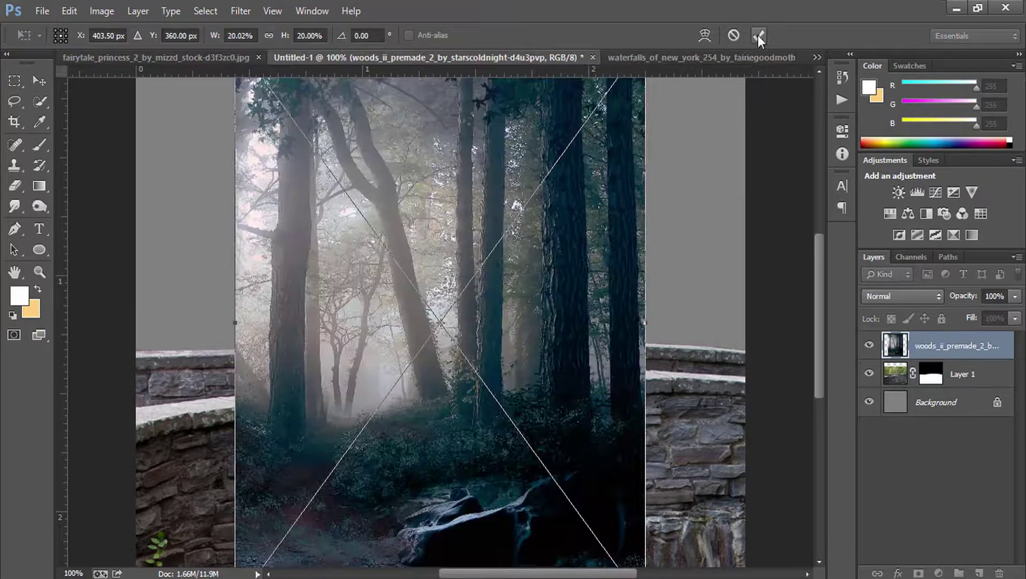
Place the woods image, move its layer below the bridge, and widen it to the canvas width
left_click(757, 35)
left_click_drag(955, 346, 945, 386)
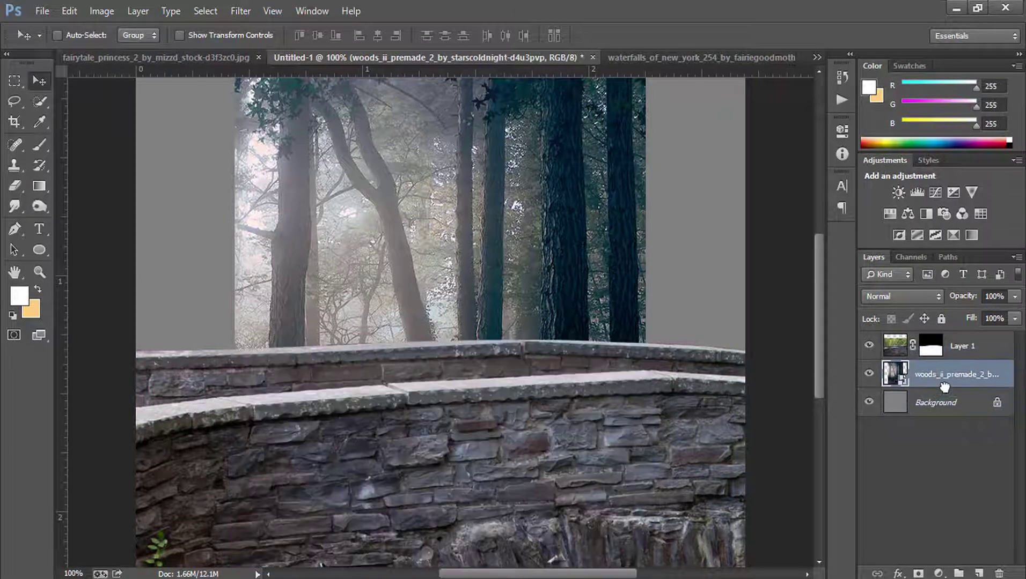
key("ctrl+t")
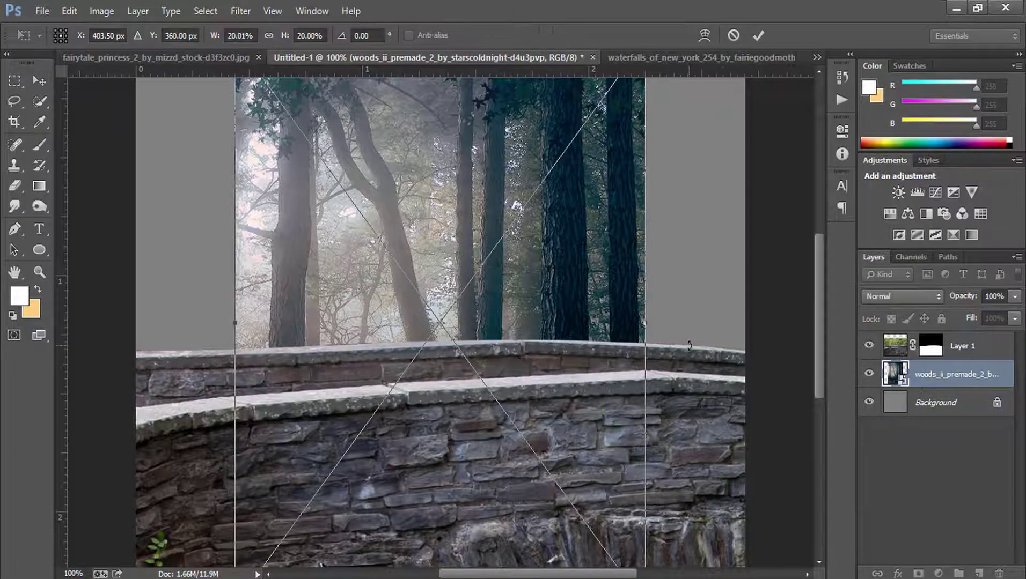
left_click_drag(643, 322, 738, 333)
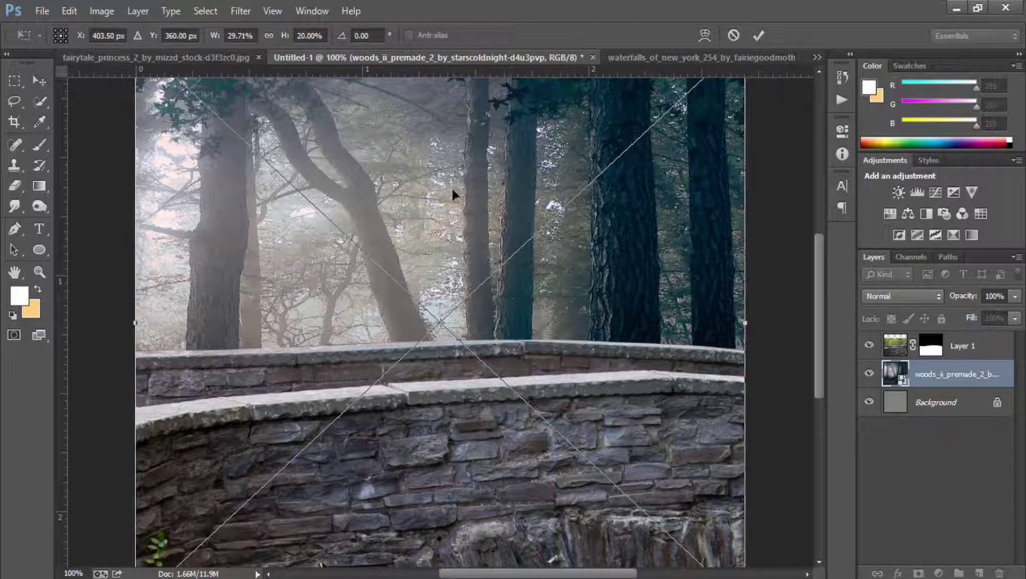
left_click(758, 35)
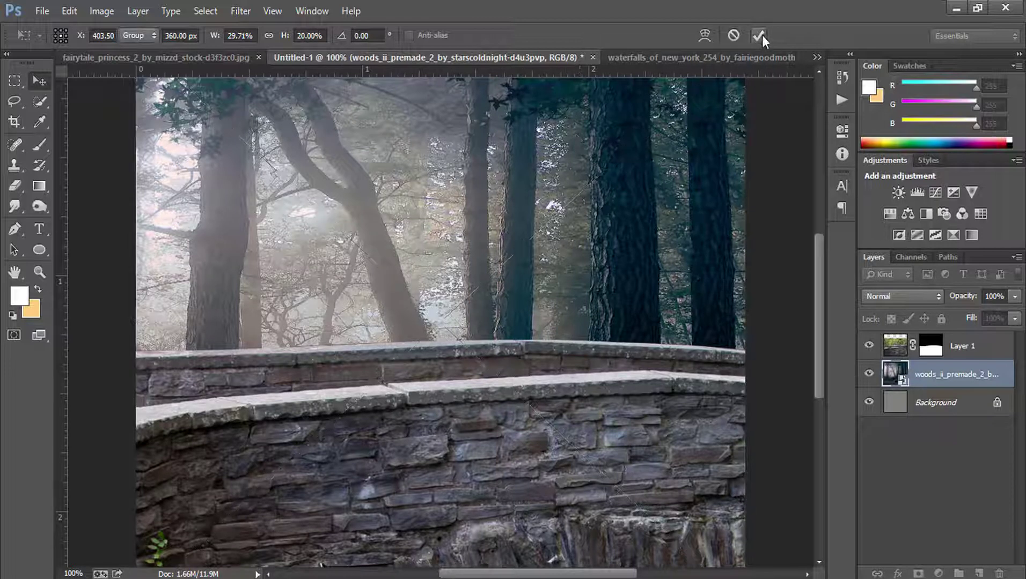
Stretch the woods image up to the canvas top, then toggle its visibility to compare
key("ctrl+0")
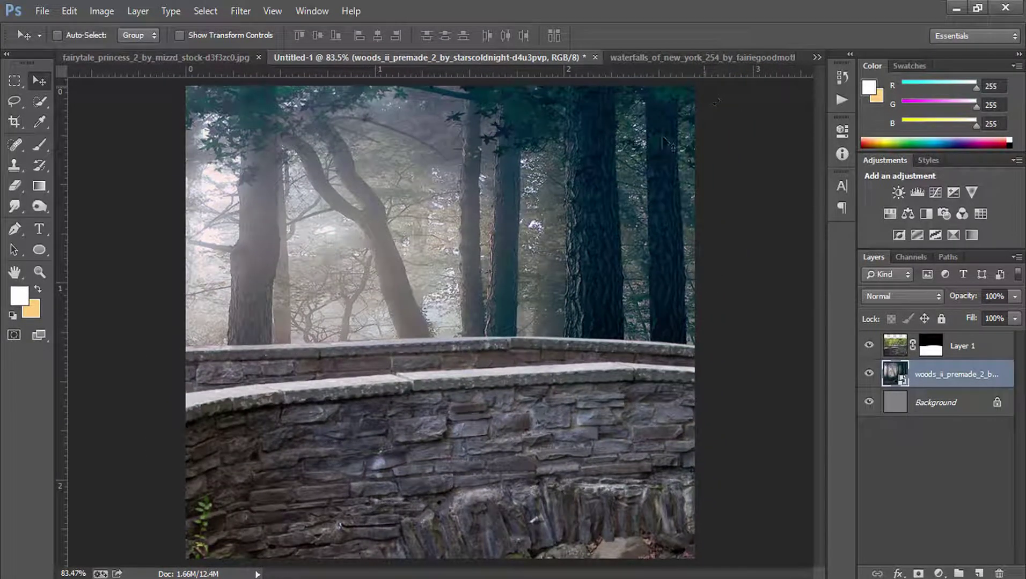
key("ctrl+t")
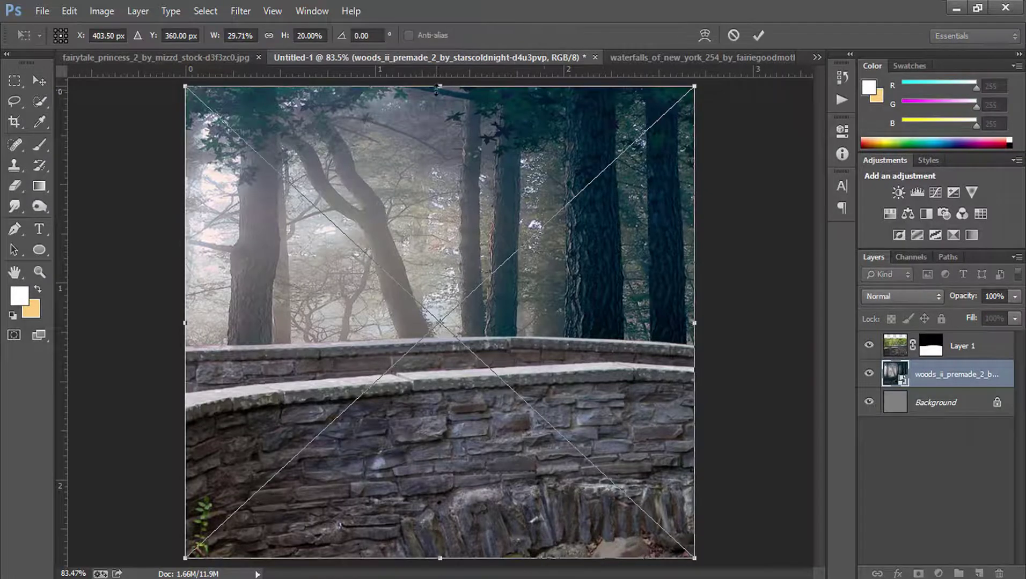
left_click_drag(436, 90, 435, 16)
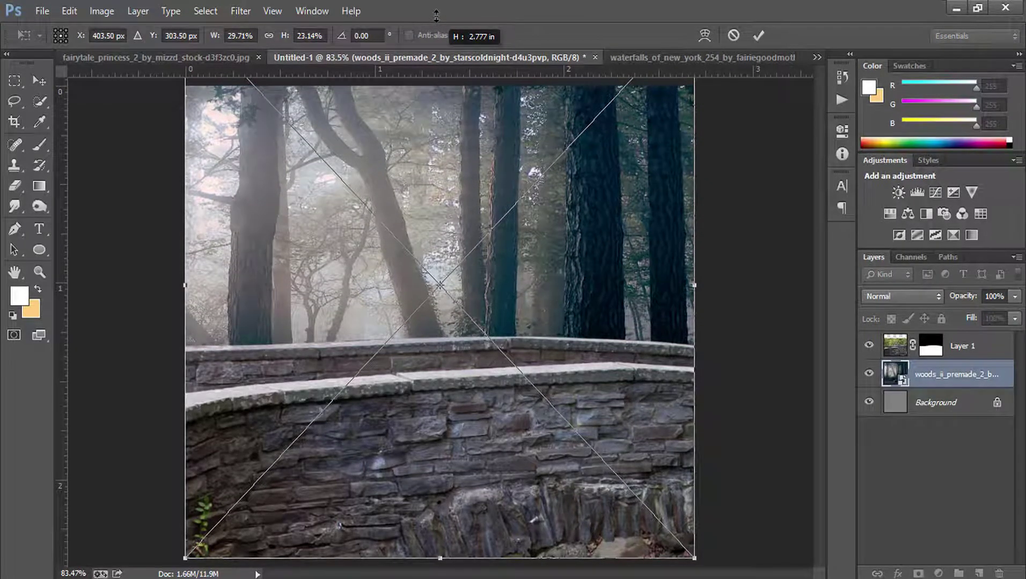
key("Return")
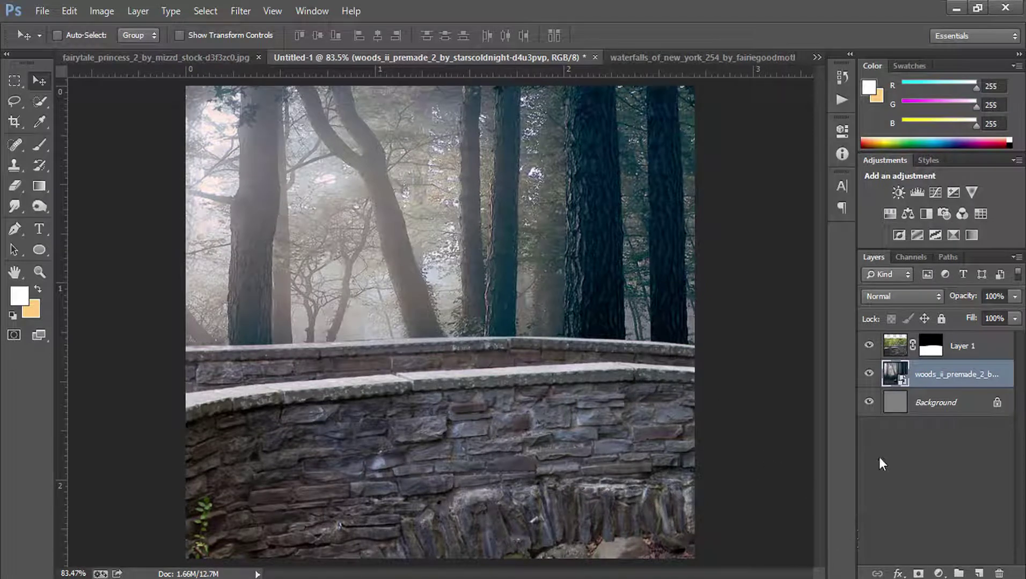
left_click(869, 375)
Apply a 9.2-pixel Gaussian Blur to the woods layer
left_click(240, 11)
mouse_move(249, 184)
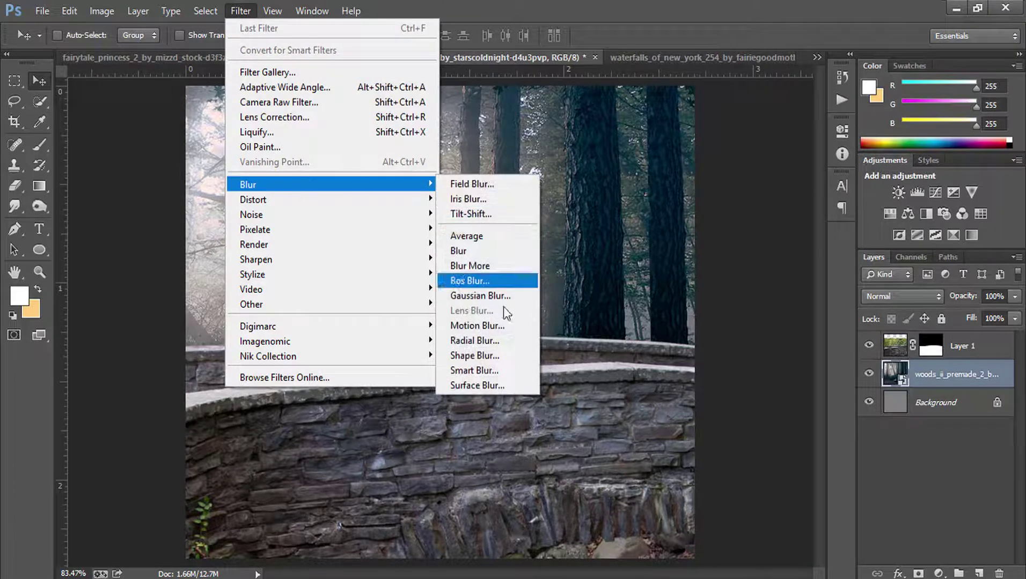
left_click(485, 296)
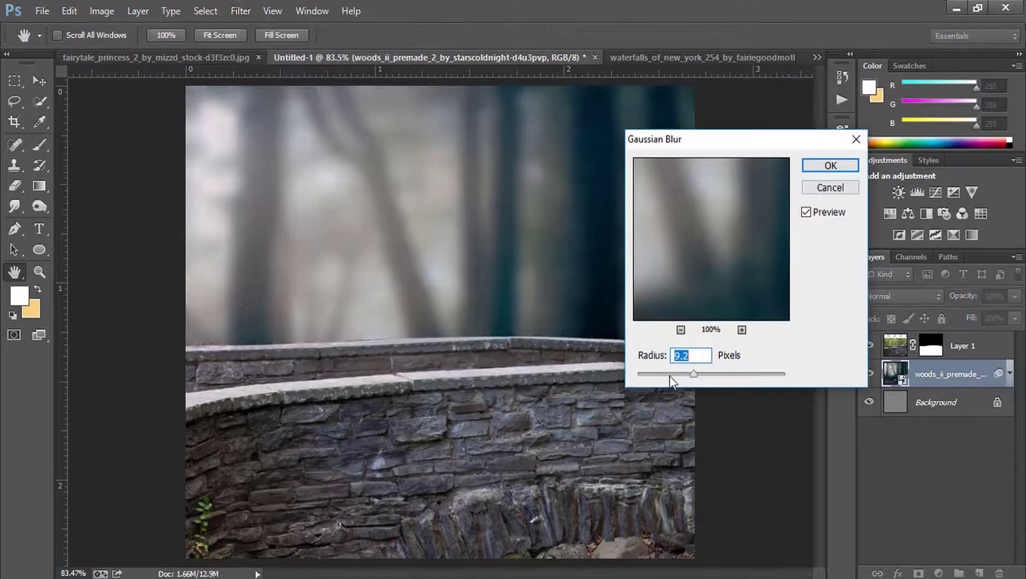
left_click_drag(672, 375, 685, 376)
left_click(826, 167)
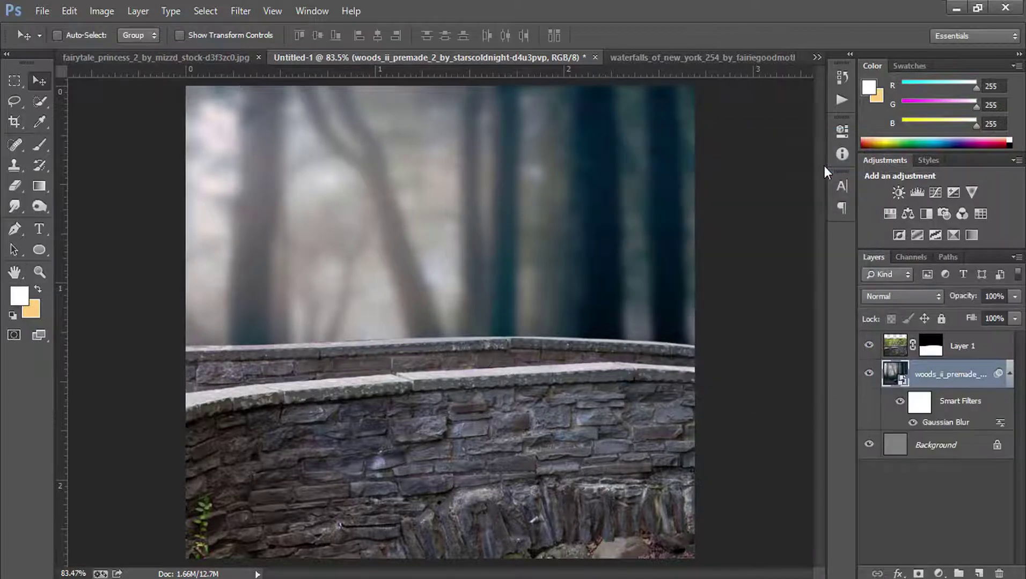
Apply the bridge layer's mask permanently and zoom in on the wall's top edge
left_click(936, 354)
right_click(932, 351)
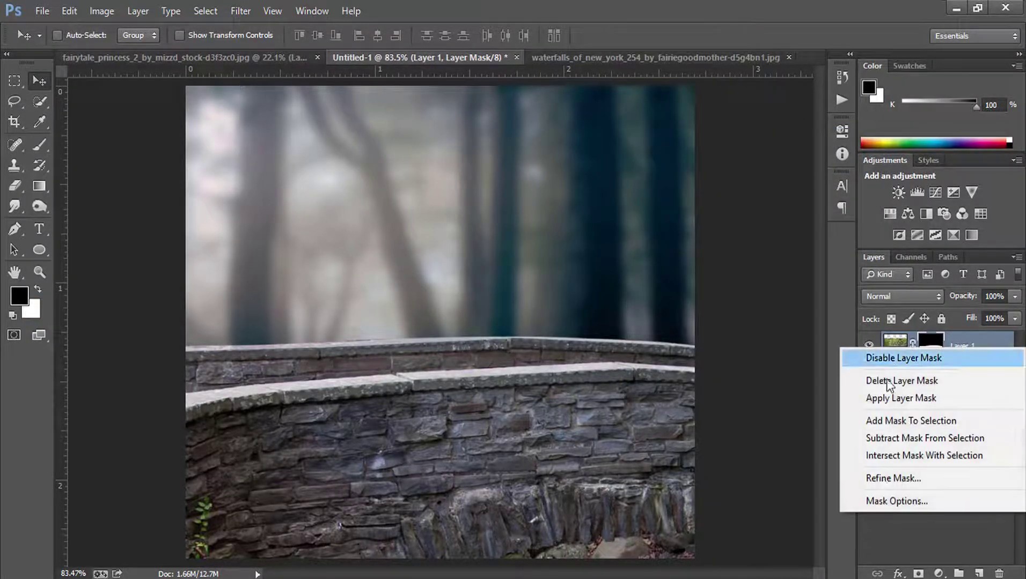
left_click(891, 397)
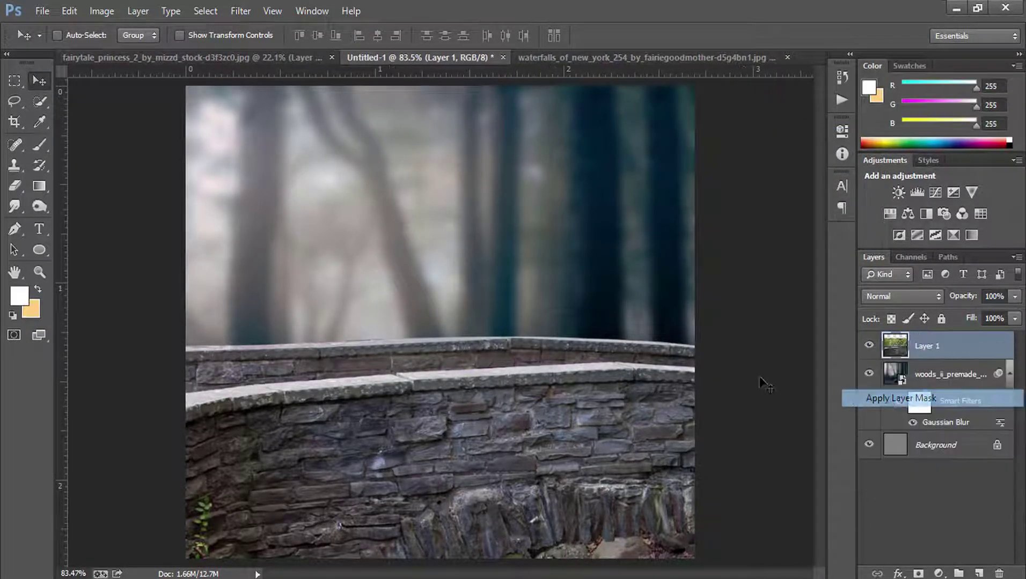
left_click(39, 272)
left_click(333, 328)
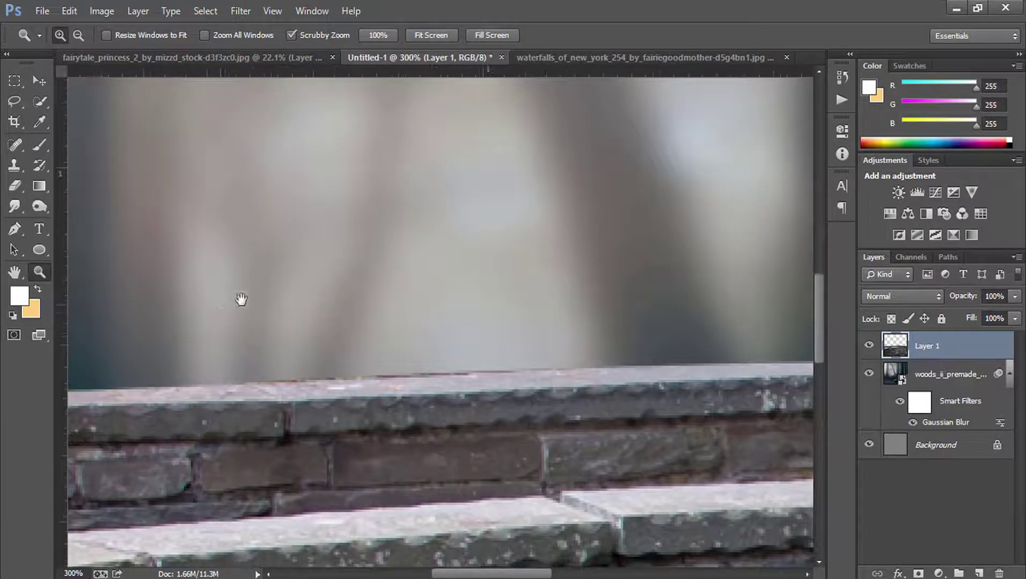
left_click(241, 297)
Erase the dark fringe along the ledge top with a small eraser at 100% opacity
left_click_drag(14, 185, 54, 184)
left_click(55, 184)
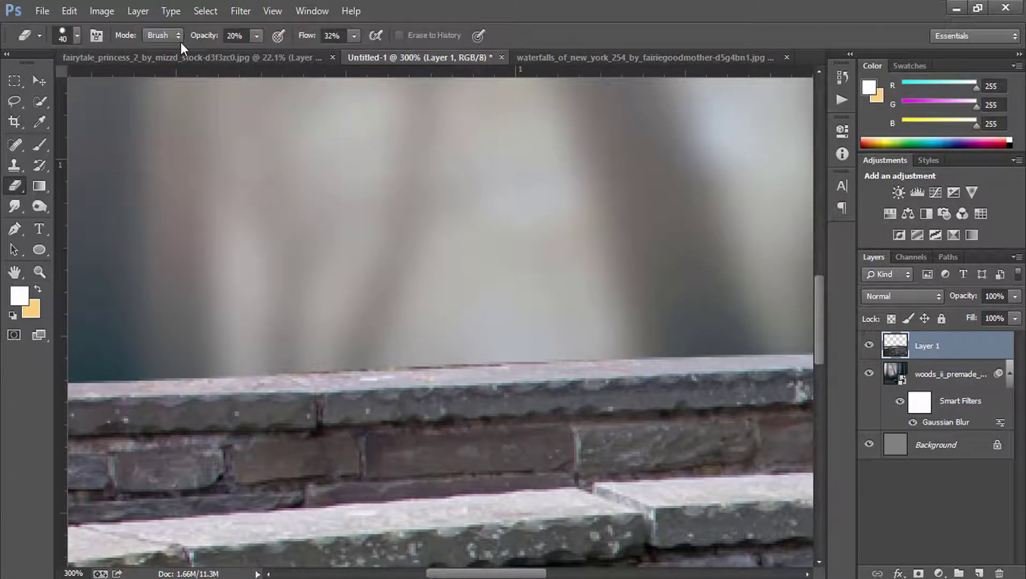
left_click_drag(192, 38, 344, 38)
key("bracketleft")
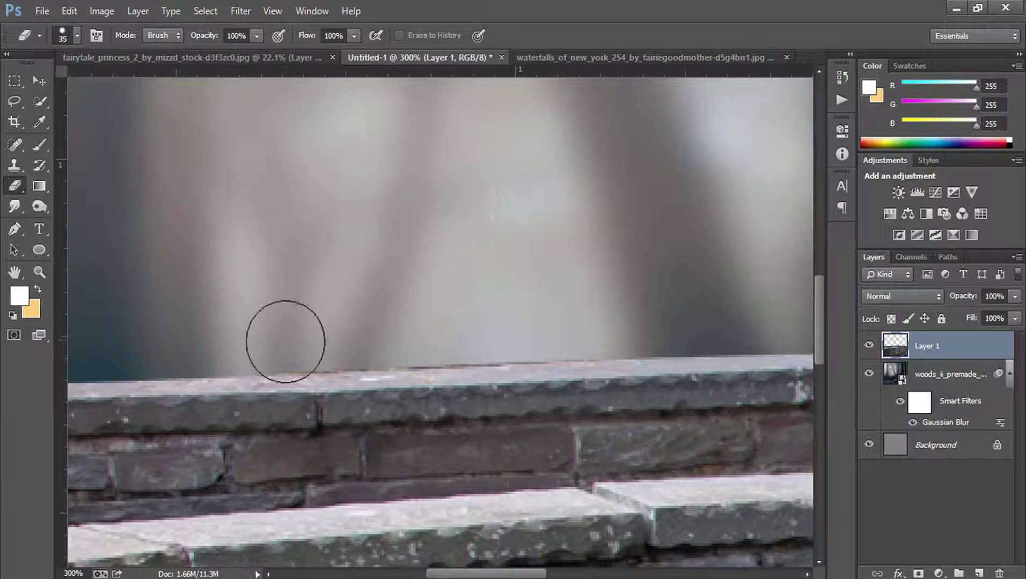
key("bracketleft")
key("bracketleft")
key("bracketleft")
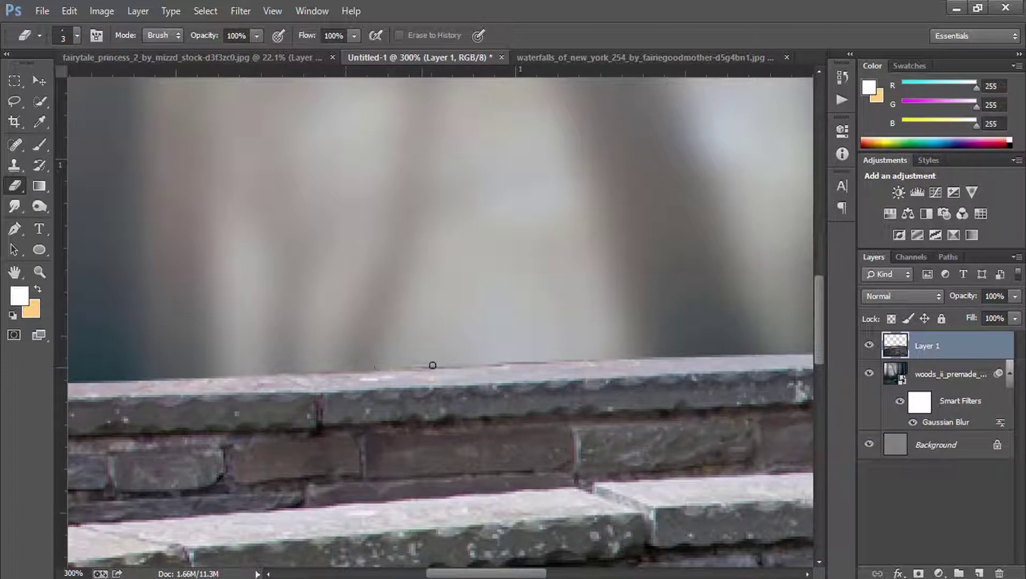
left_click_drag(432, 365, 466, 363)
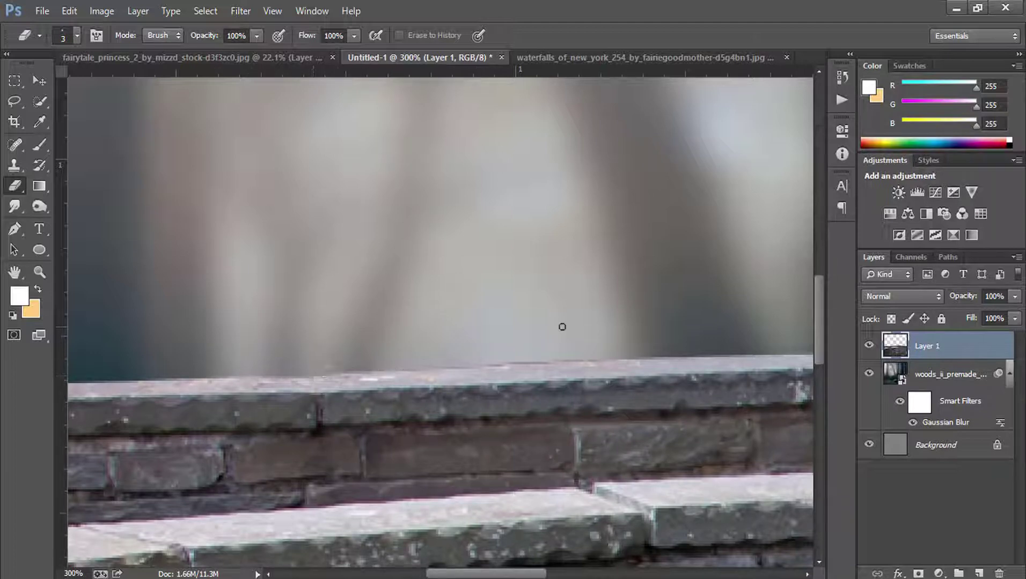
Pan along the bridge edge to inspect it, then fit the image in the window
mouse_move(562, 327)
left_mouse_down()
mouse_move(366, 339)
mouse_move(195, 329)
left_mouse_up()
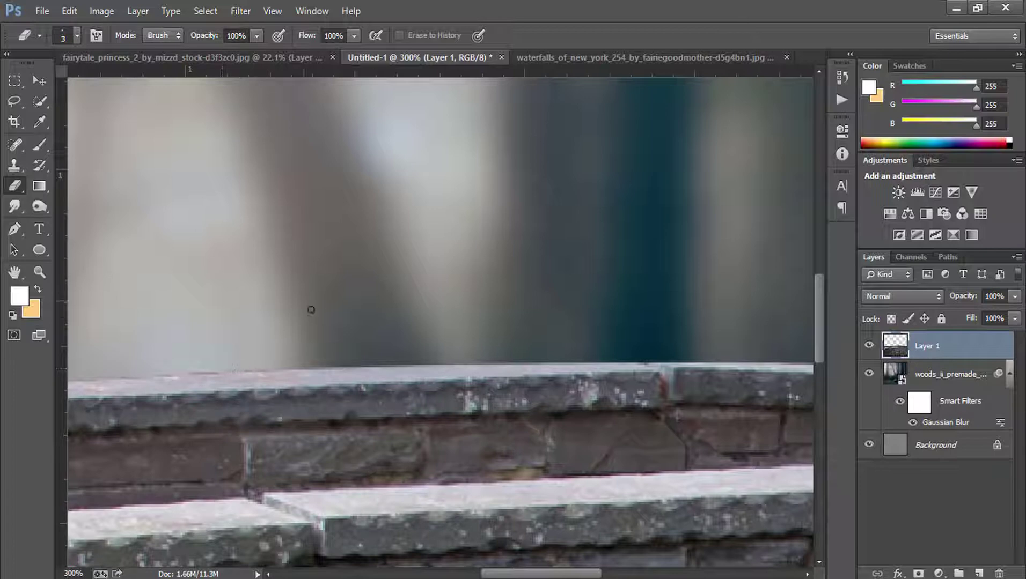
left_click_drag(311, 310, 245, 321)
left_click_drag(444, 353, 211, 357)
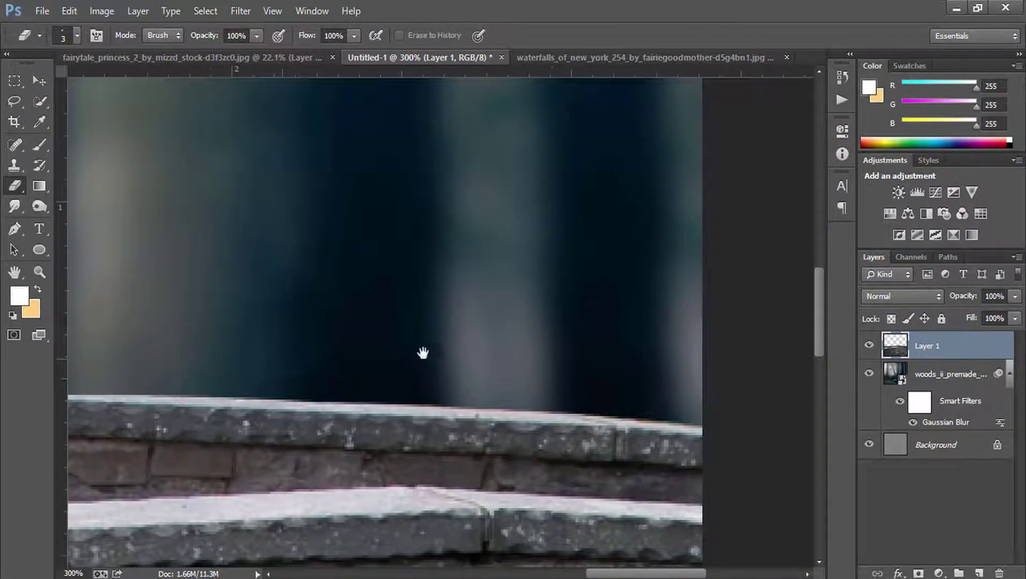
left_click_drag(423, 352, 554, 329)
key("ctrl+0")
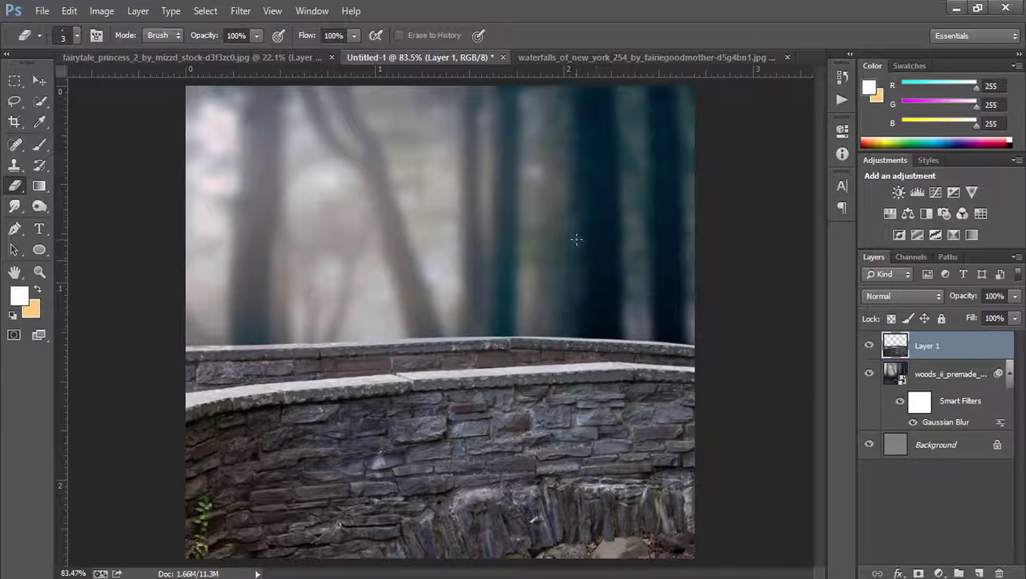
Refresh the p23 source folder in Explorer and return to Photoshop
left_click(955, 8)
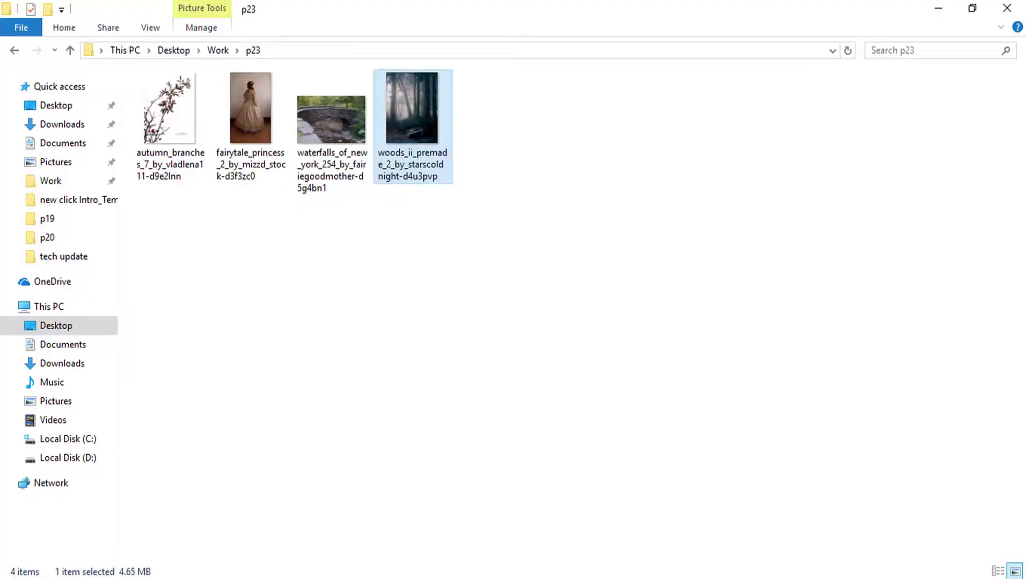
left_click(317, 275)
right_click(317, 275)
left_click(343, 337)
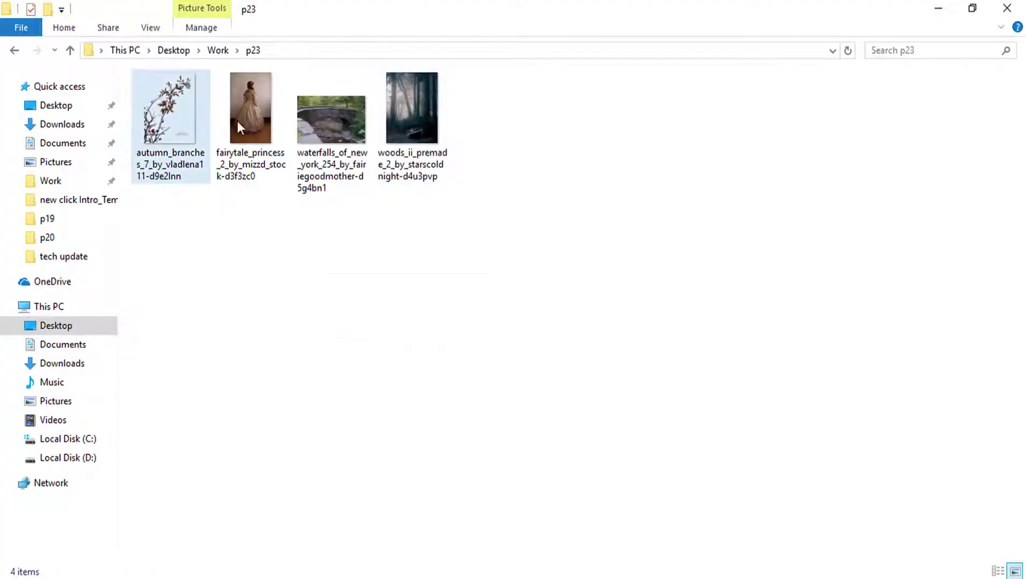
left_click(353, 575)
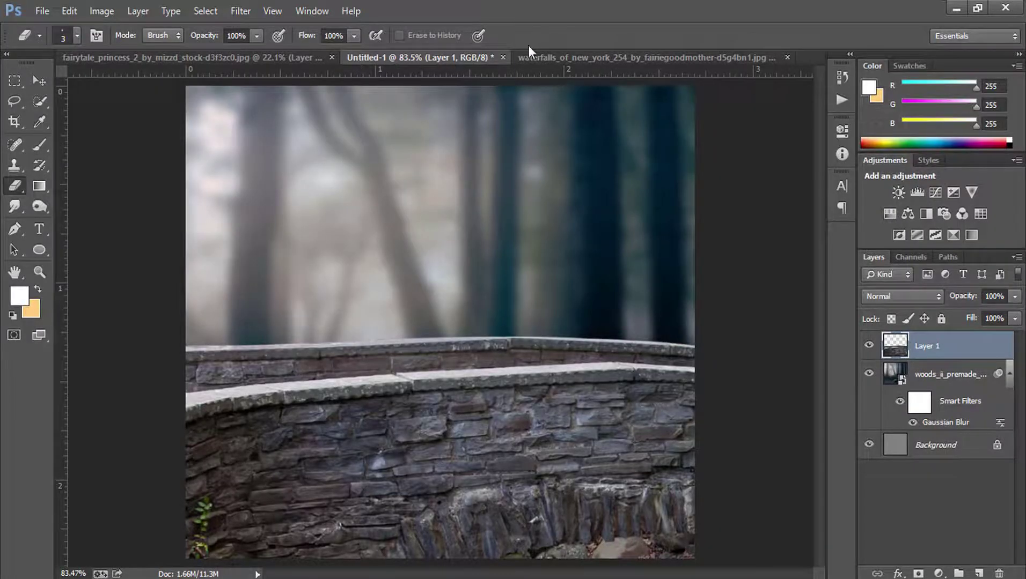
Move the princess cut-out from her image into the Untitled-1 composite
left_click(576, 56)
left_click(213, 57)
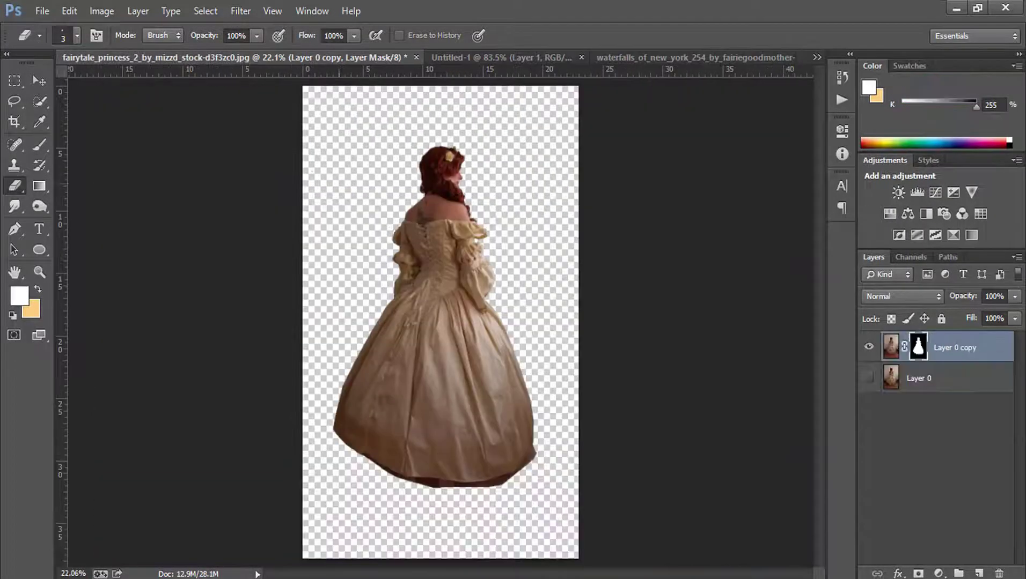
key("d")
left_click(869, 378)
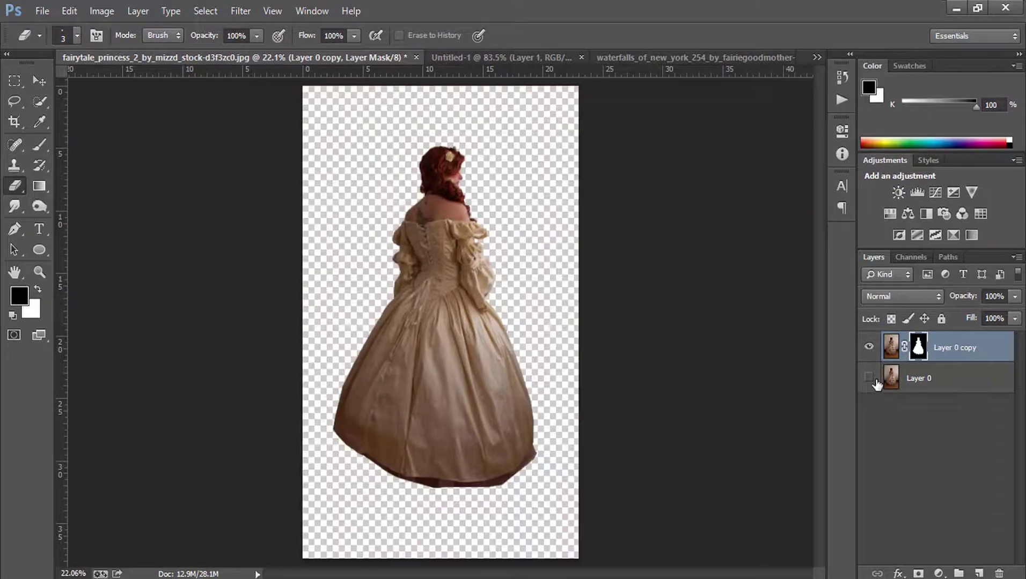
left_click(869, 379)
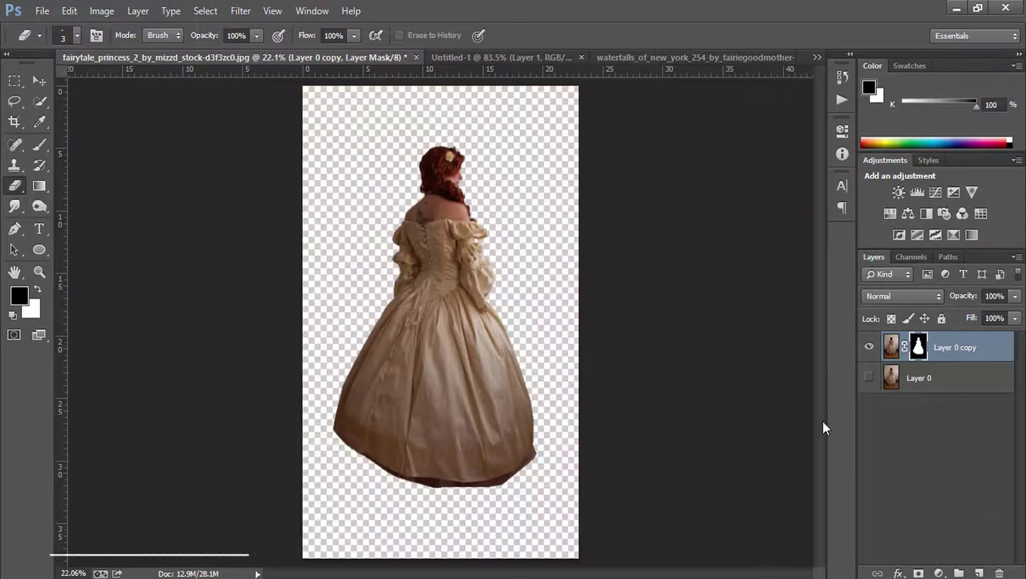
key("v")
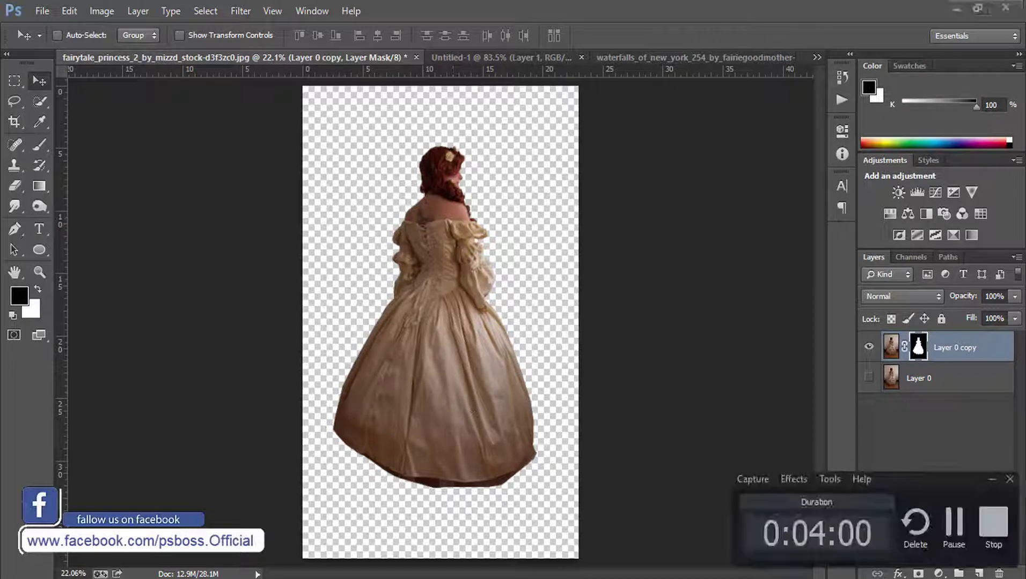
left_click_drag(453, 287, 510, 60)
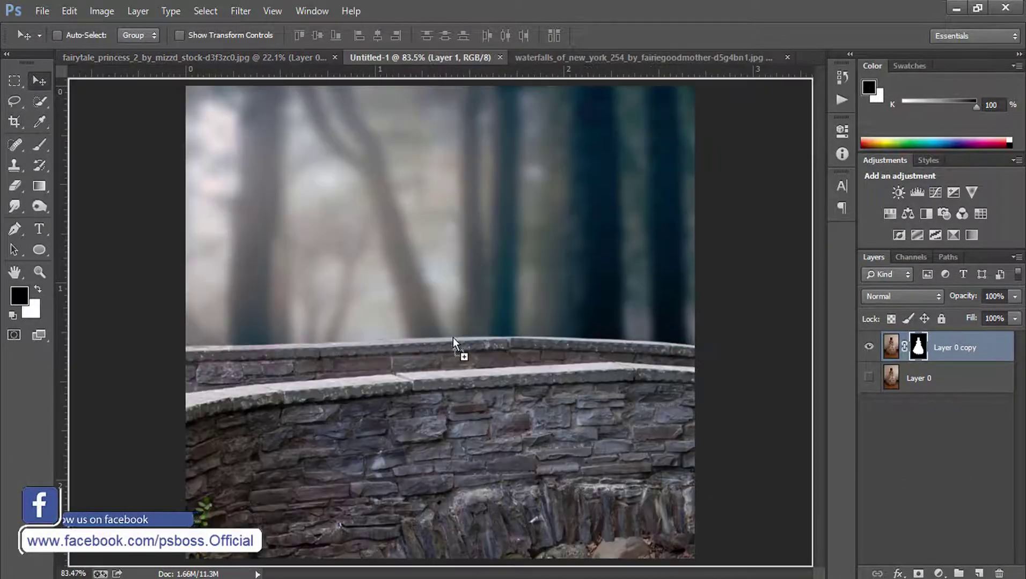
left_click_drag(510, 60, 453, 338)
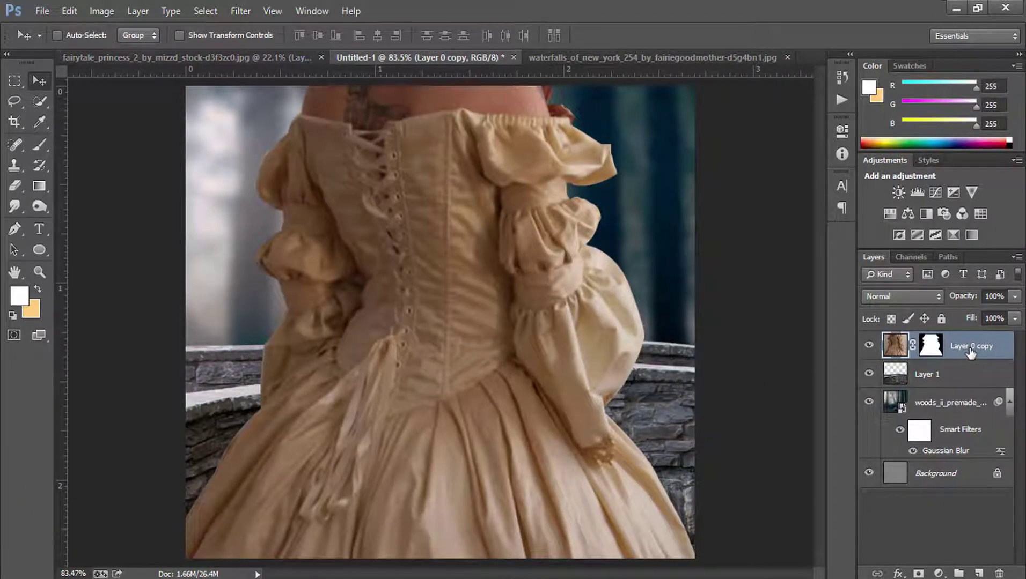
Scale the princess to about 24% and position her standing on the bridge wall
key("ctrl+t")
left_click_drag(387, 196, 494, 438)
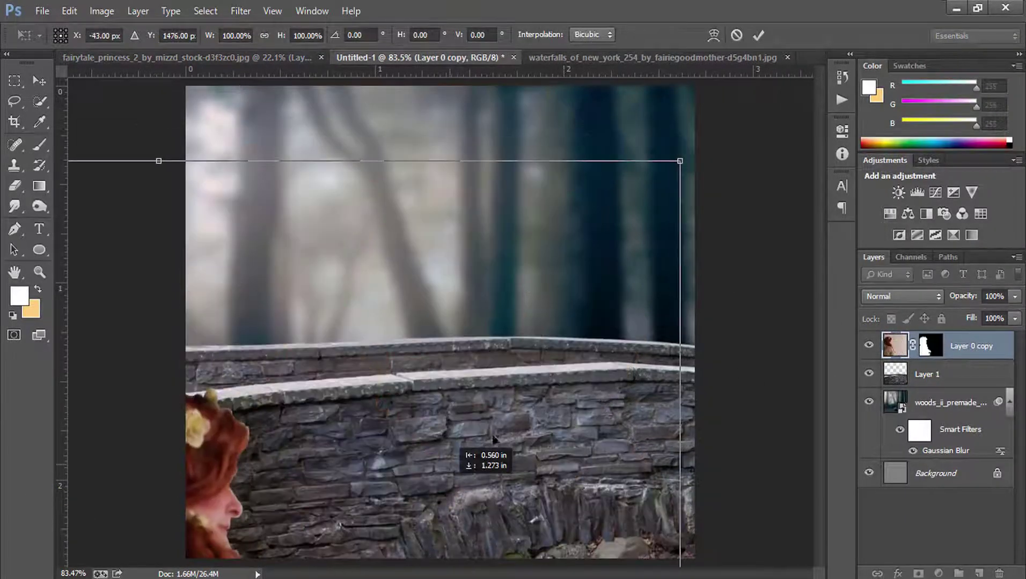
left_click_drag(680, 161, 354, 454)
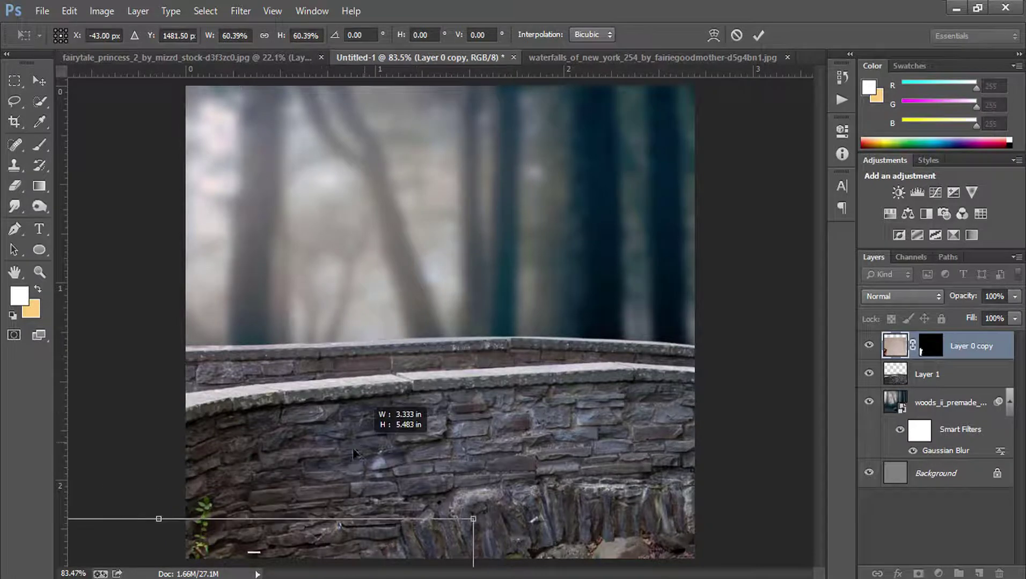
mouse_move(470, 523)
left_mouse_down()
mouse_move(784, 129)
mouse_move(582, 475)
left_mouse_up()
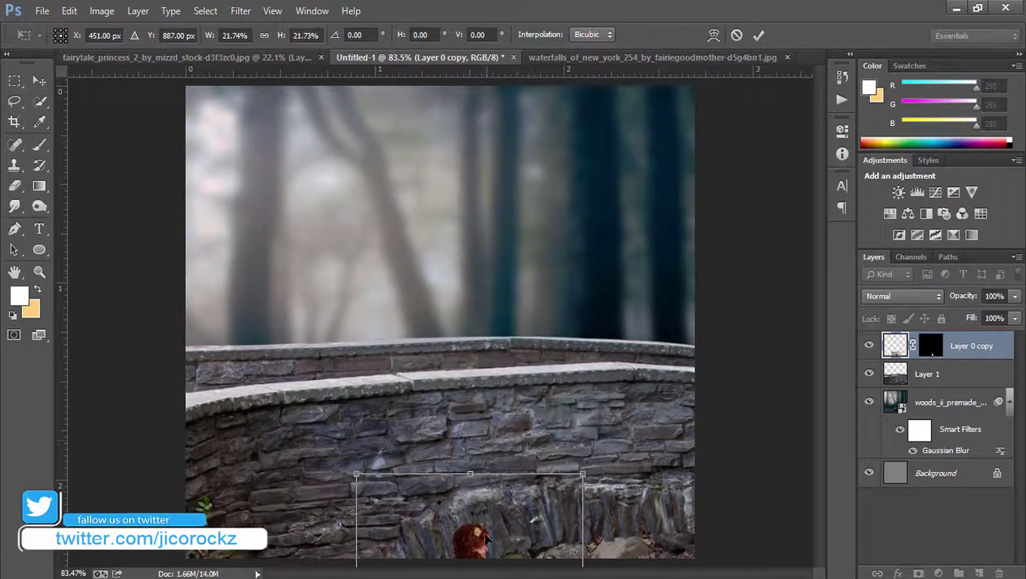
left_click_drag(486, 538, 408, 203)
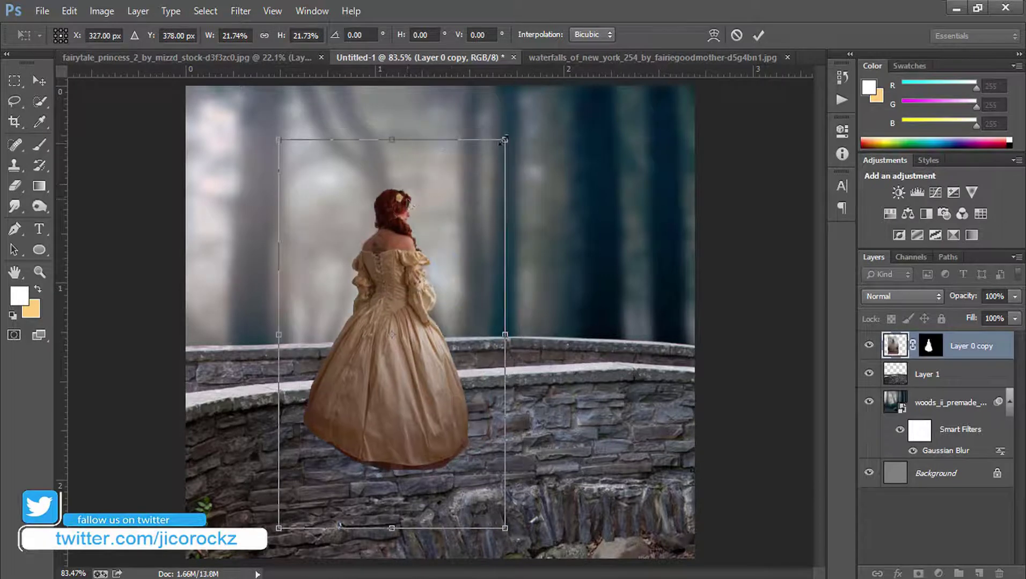
left_click_drag(504, 140, 518, 117)
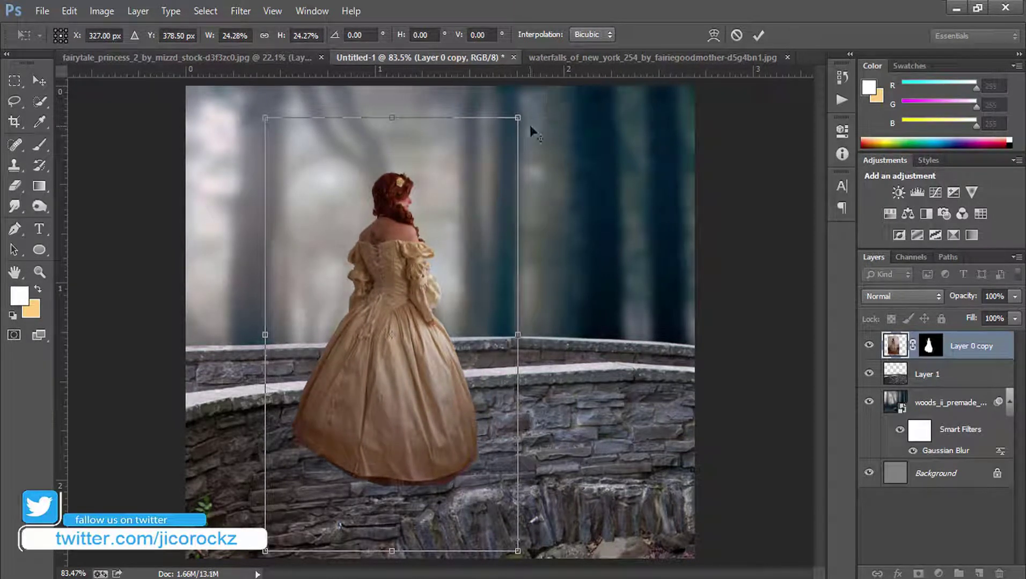
key("Return")
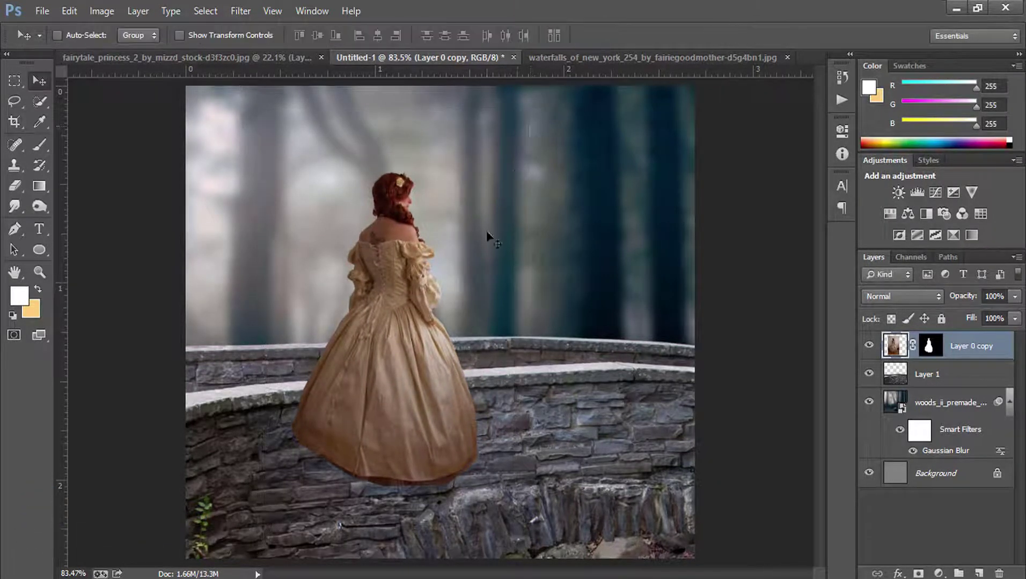
Zoom in on the lower dress and set the princess layer opacity to 52%
left_click(41, 272)
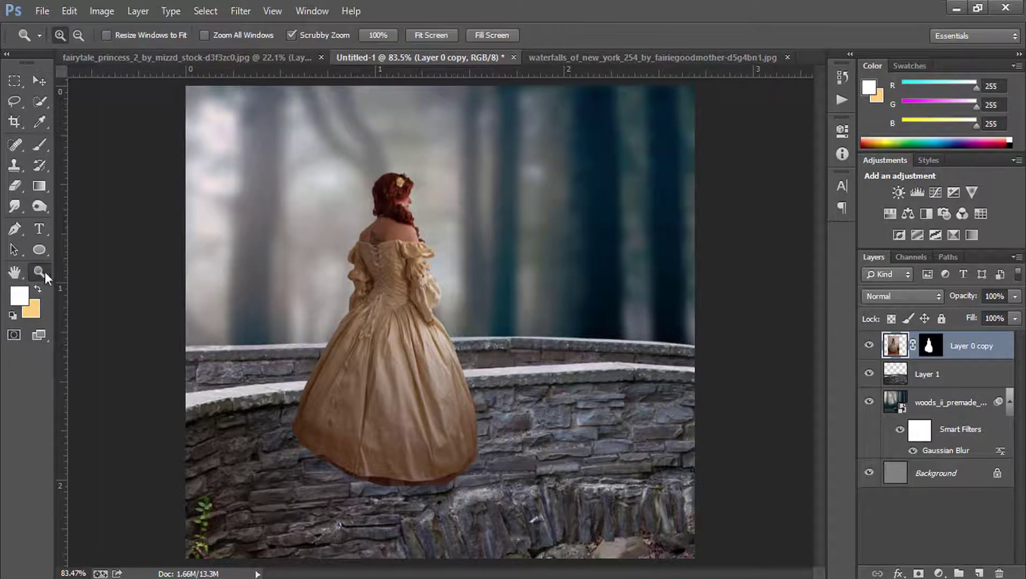
left_click(477, 442)
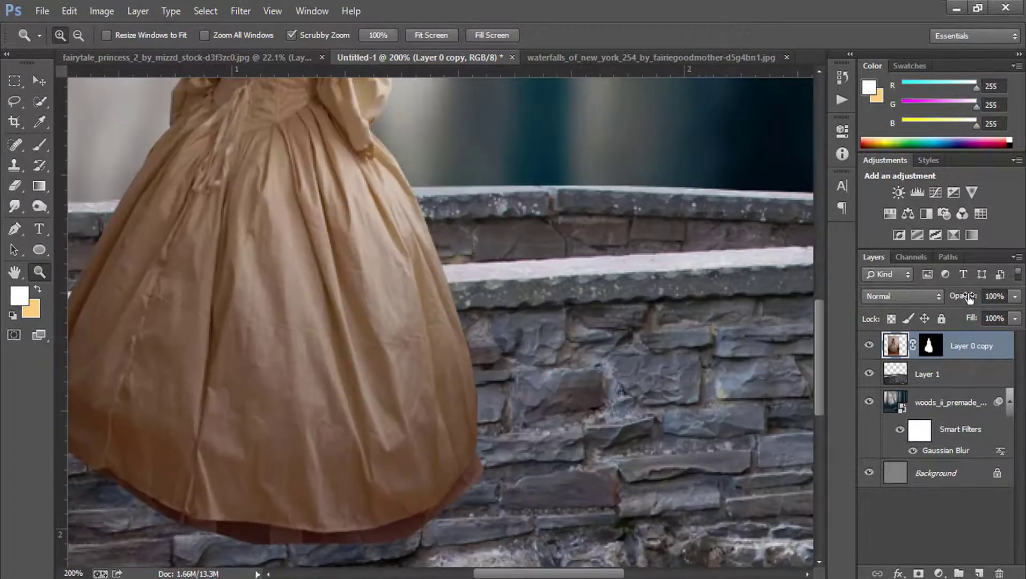
left_click_drag(968, 298, 933, 301)
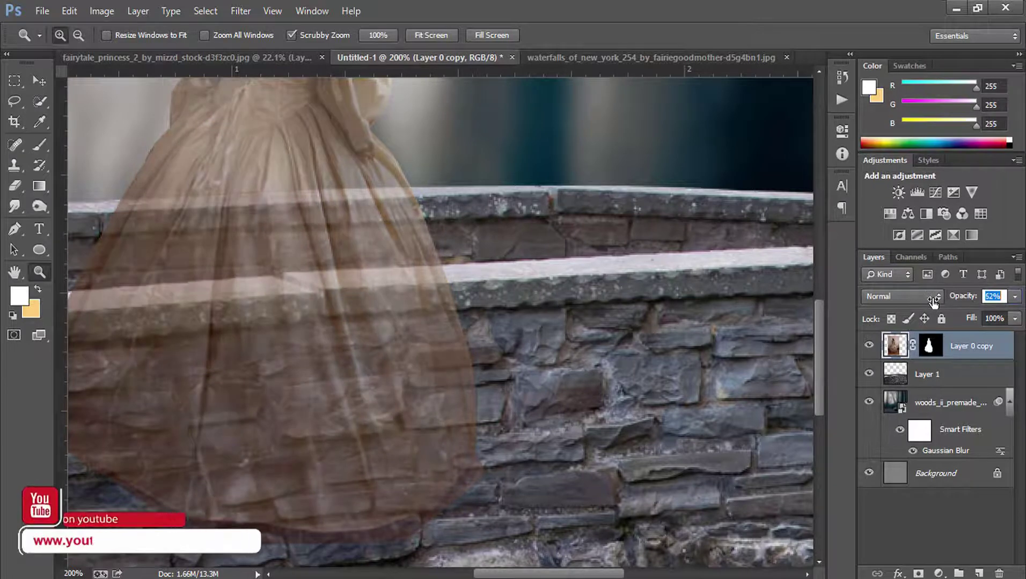
left_click_drag(407, 350, 497, 368)
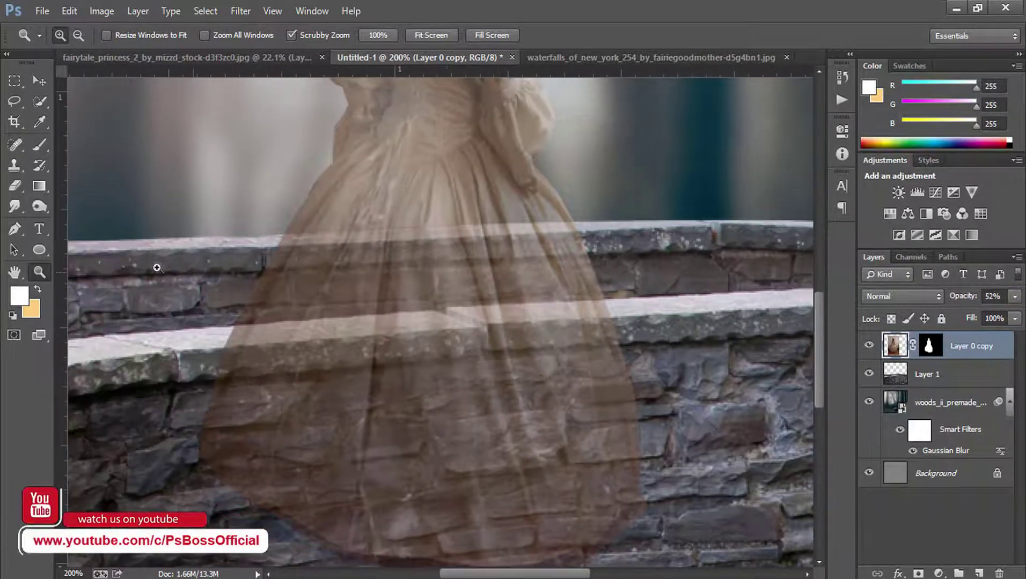
left_click(271, 360)
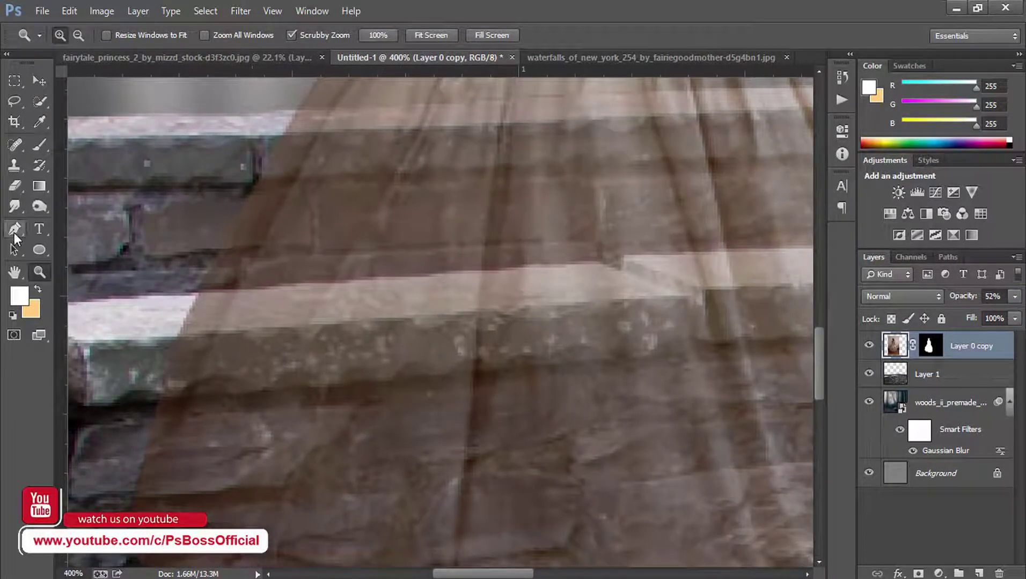
Apply the princess layer's mask permanently
left_click(14, 234)
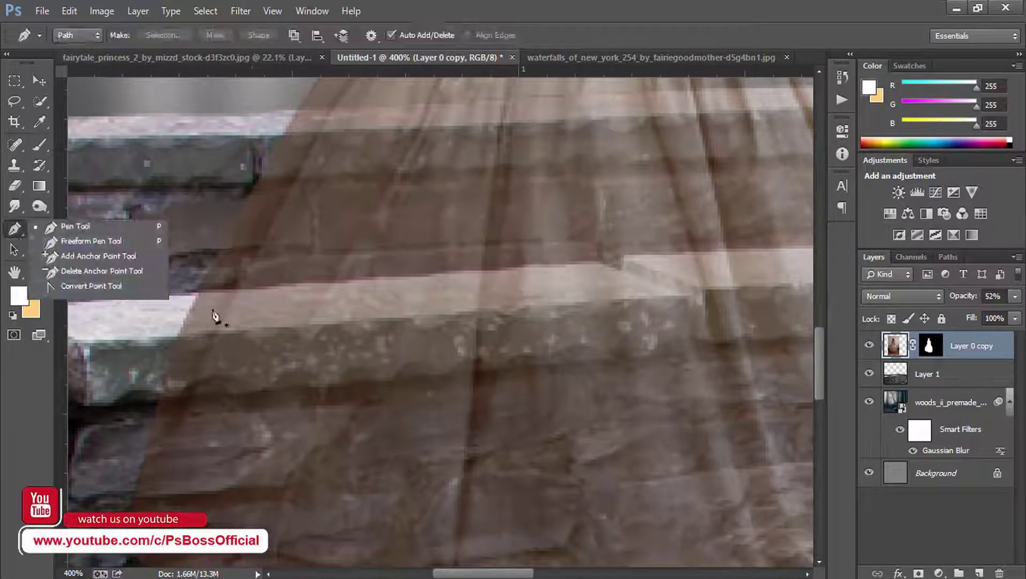
right_click(925, 346)
left_click(888, 396)
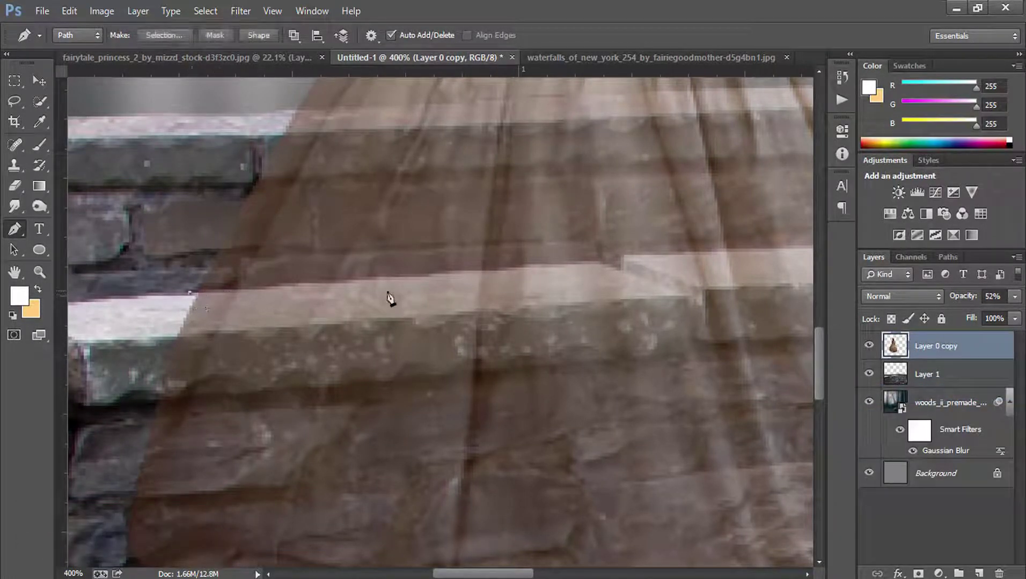
Start a Pen path along the ledge top where the skirt overlaps the wall
left_click_drag(443, 278, 486, 278)
left_click_drag(599, 263, 615, 263)
left_click_drag(678, 240, 293, 291)
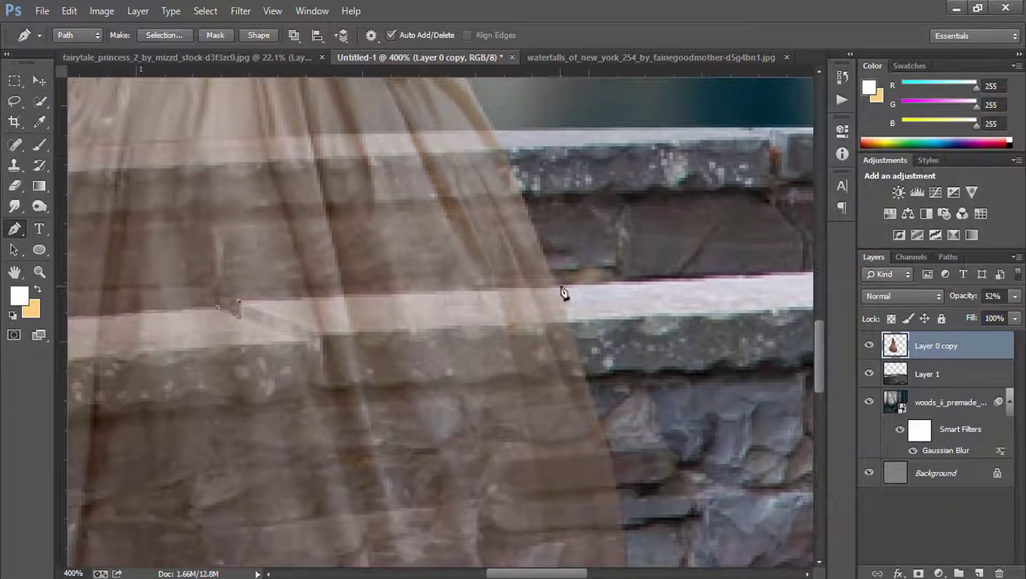
left_click_drag(562, 285, 591, 285)
key("ctrl+0")
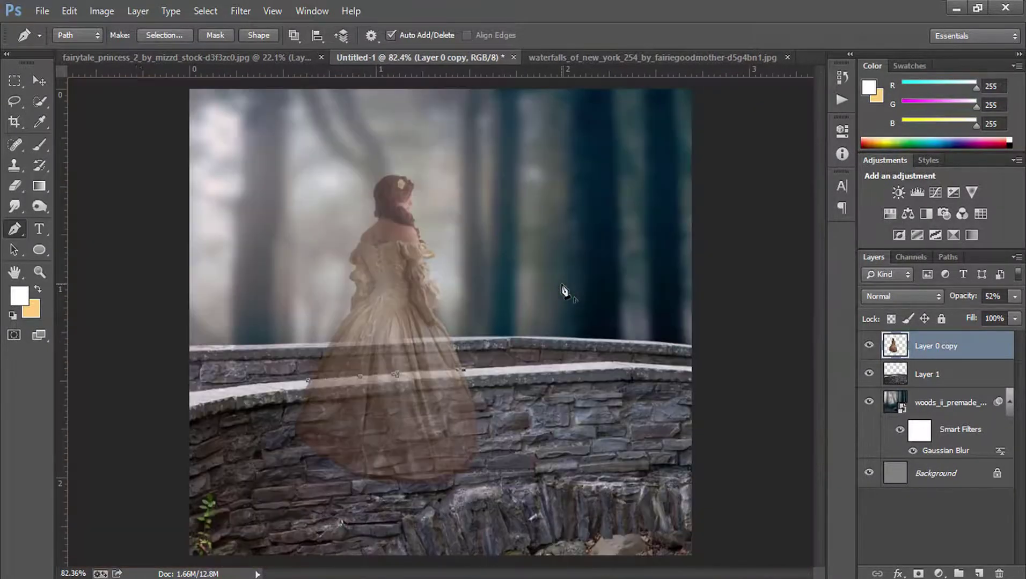
Close the path around the lower skirt and turn it into a selection
left_click_drag(522, 446, 488, 500)
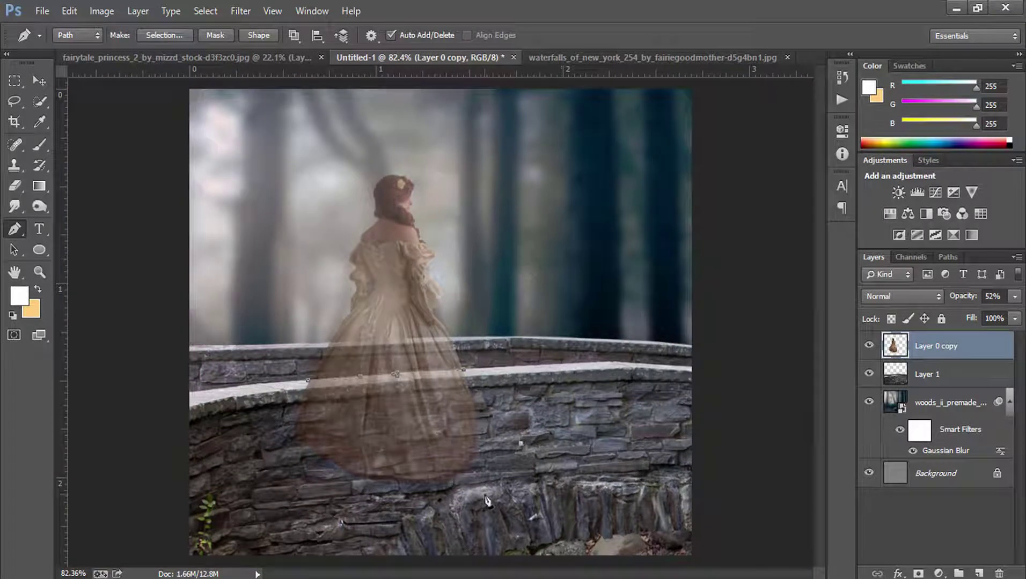
left_click(383, 511)
left_click(280, 499)
left_click(264, 418)
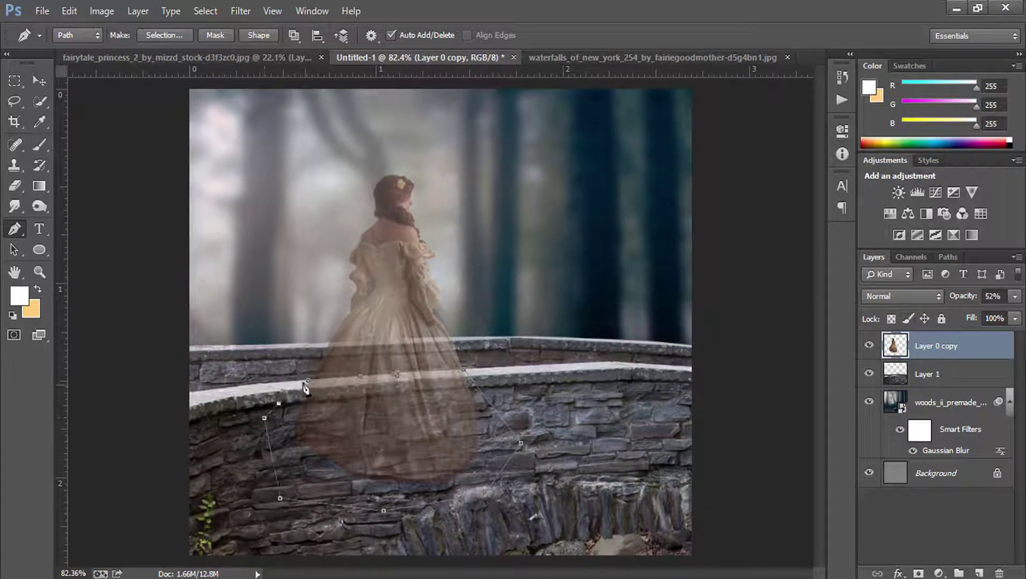
left_click(309, 384)
key("ctrl+Return")
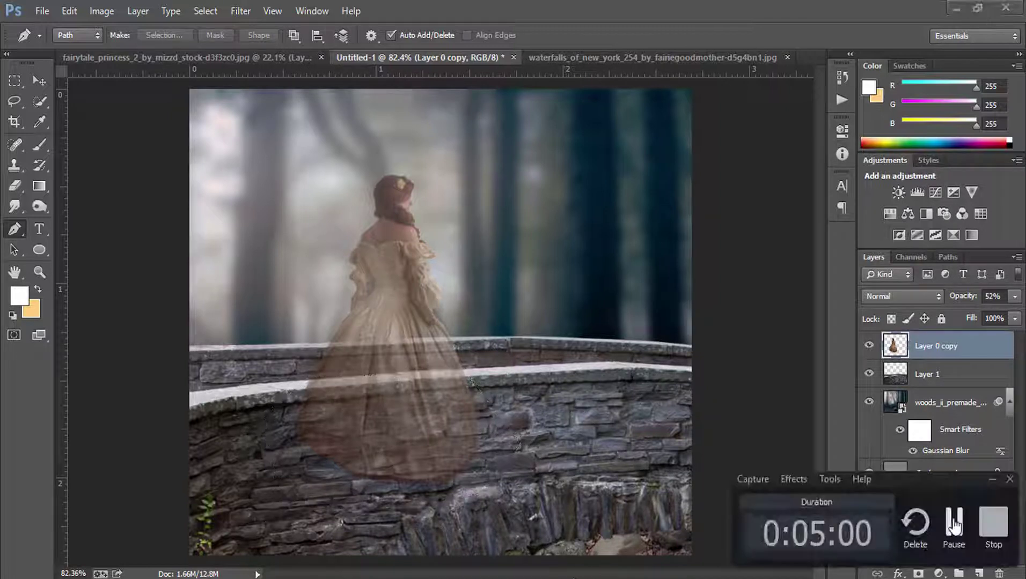
left_click(32, 78)
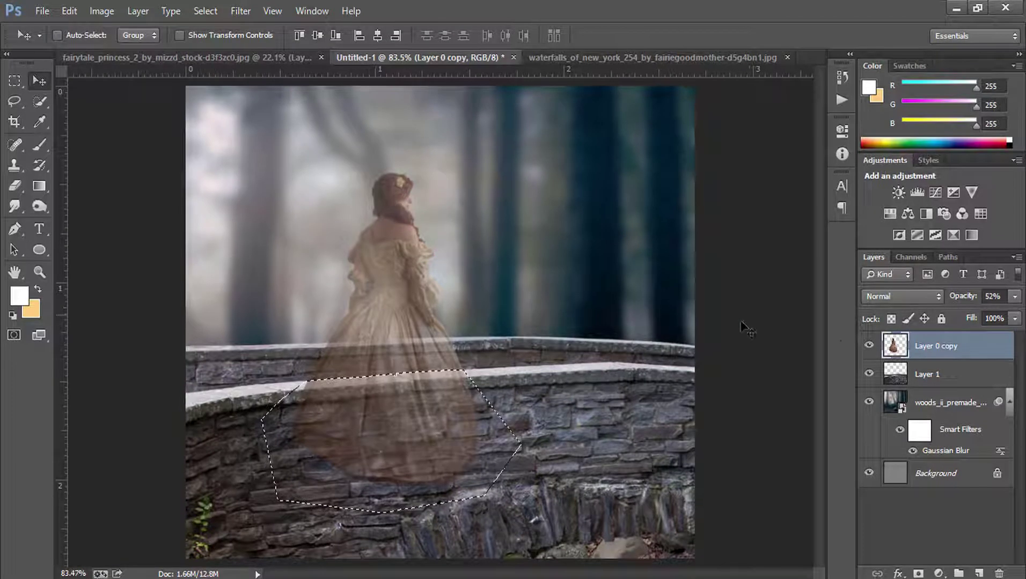
Erase the princess's lower gown over the front wall, deselect, and restore Layer 0 copy to 100% opacity
key("Delete")
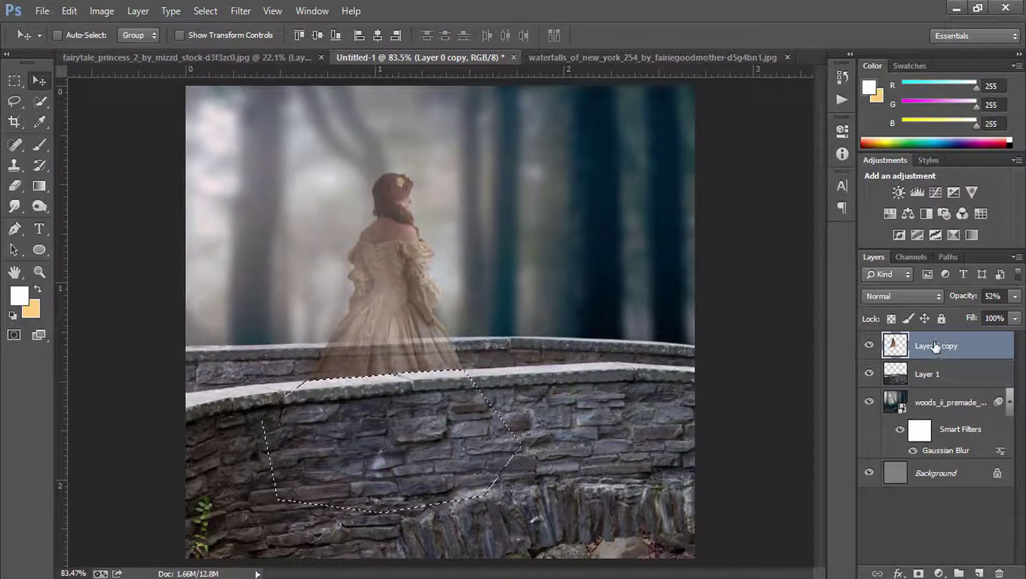
key("ctrl+d")
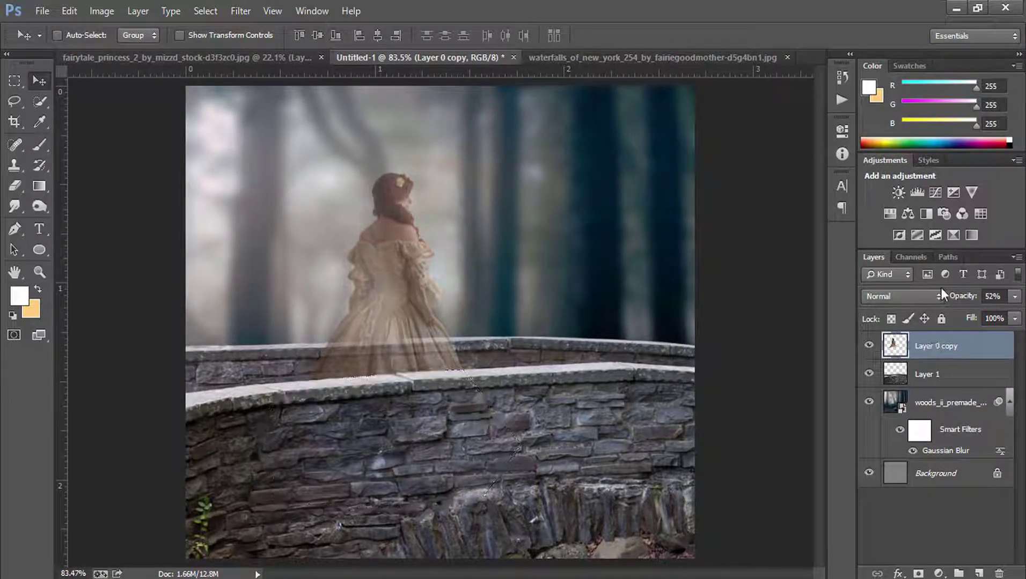
left_click_drag(942, 293, 971, 293)
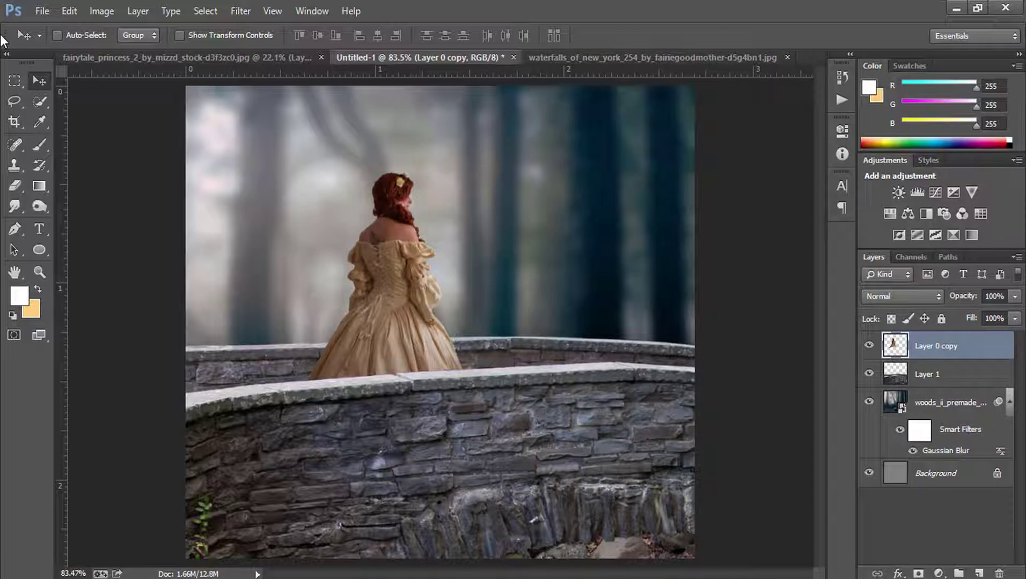
left_click(101, 11)
mouse_move(124, 50)
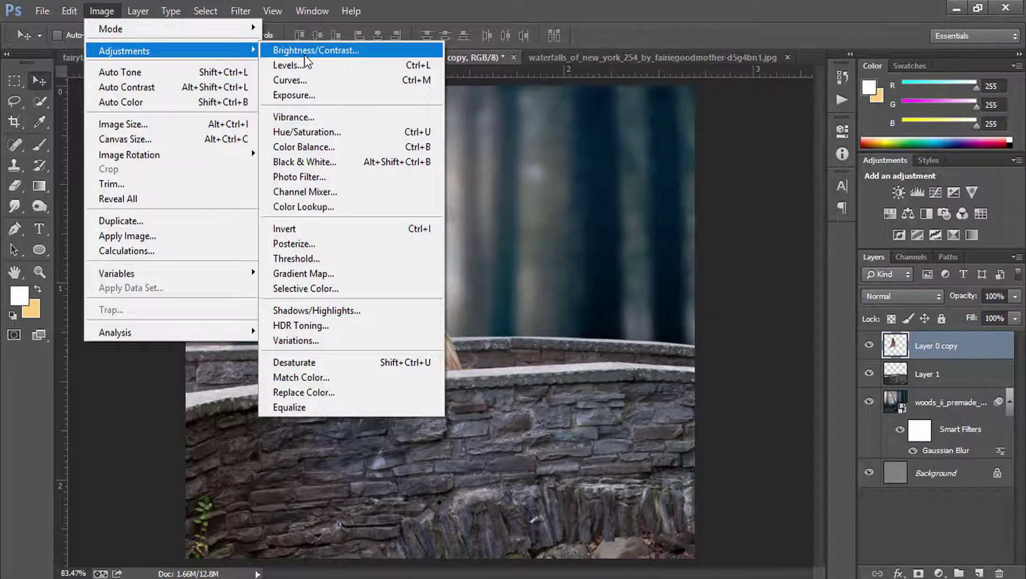
Brighten the princess with Brightness/Contrast at Brightness 55 and adjusted contrast, then add Layer 1 to the selection
left_click(304, 51)
left_click_drag(708, 223, 743, 231)
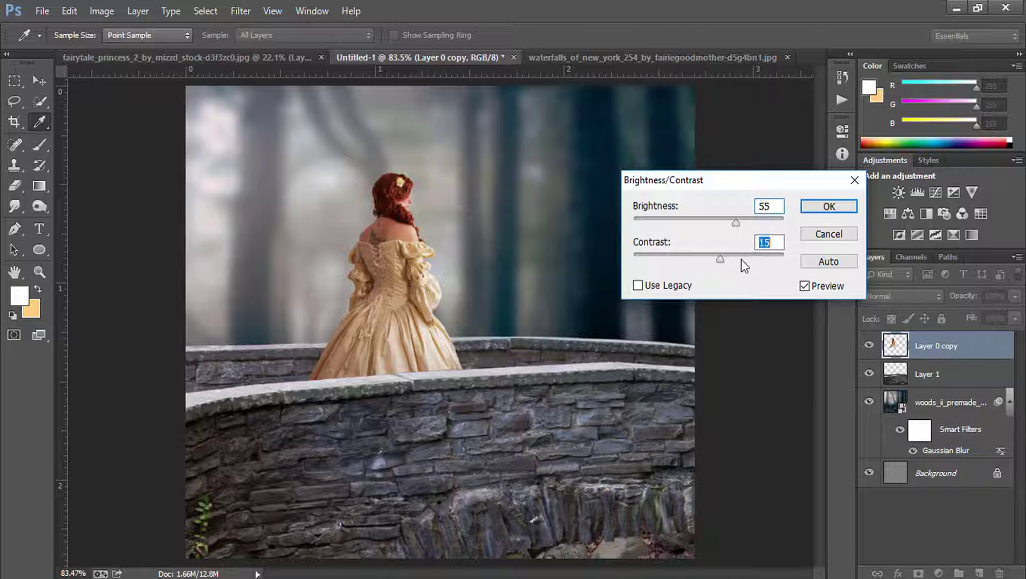
left_click_drag(742, 263, 640, 262)
left_click(829, 207)
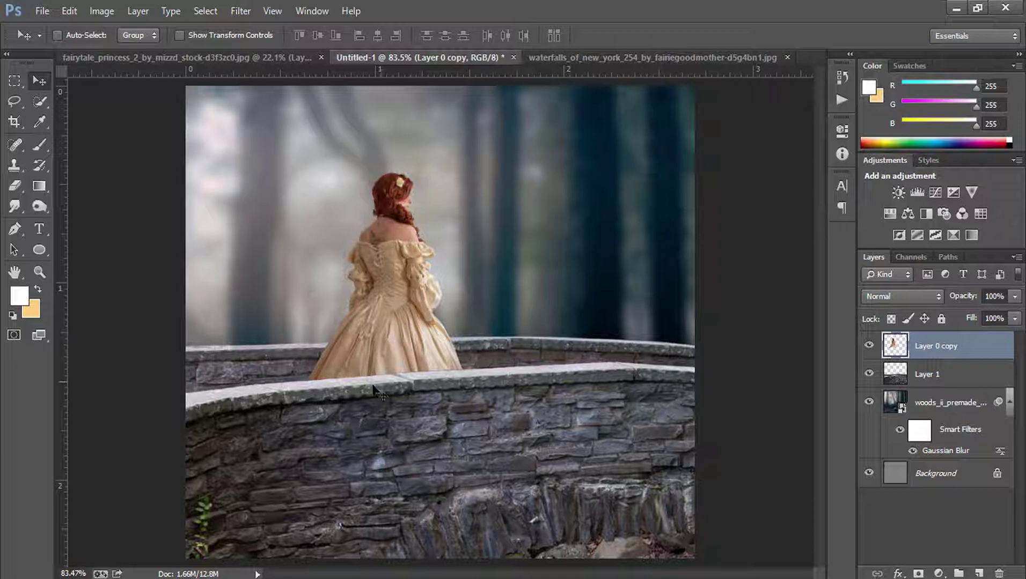
left_click(939, 380, "shift")
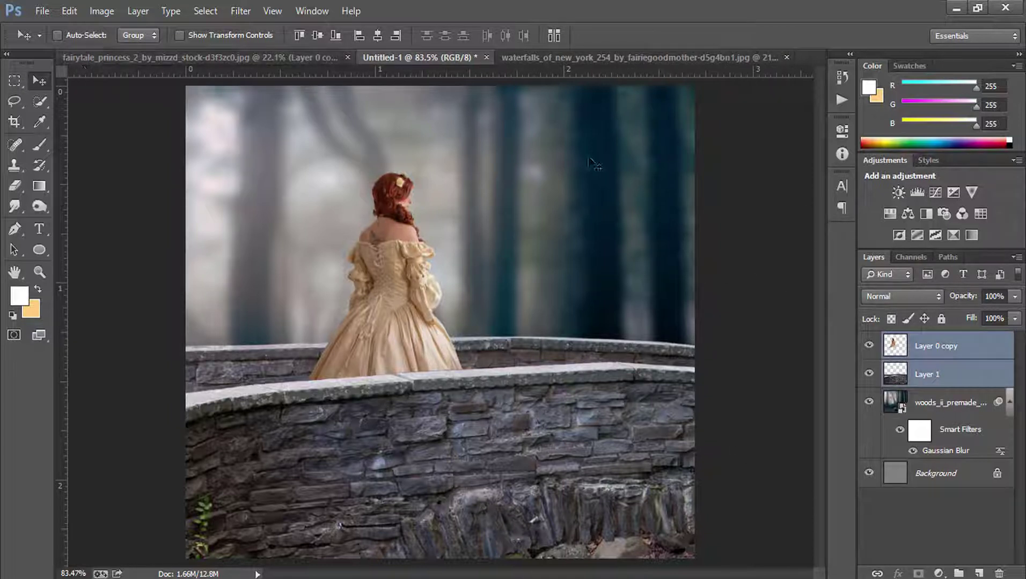
Nudge the princess and bridge layers down together, then place the autumn_branches image
key("shift+Down")
key("shift+Down")
key("shift+Down")
key("shift+Down")
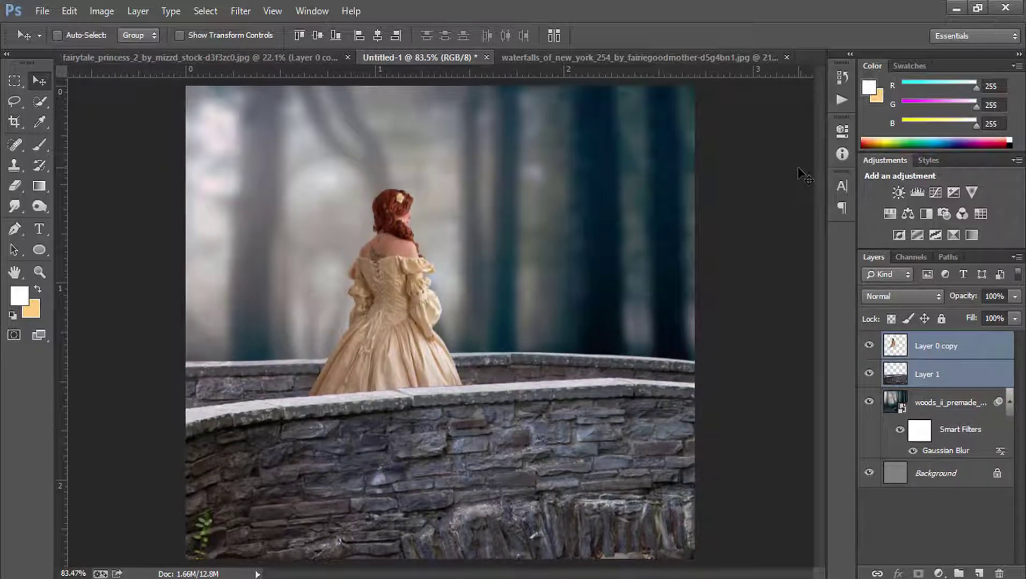
key("shift+Down")
key("shift+Down")
key("shift+Down")
key("shift+Down")
key("shift+Down")
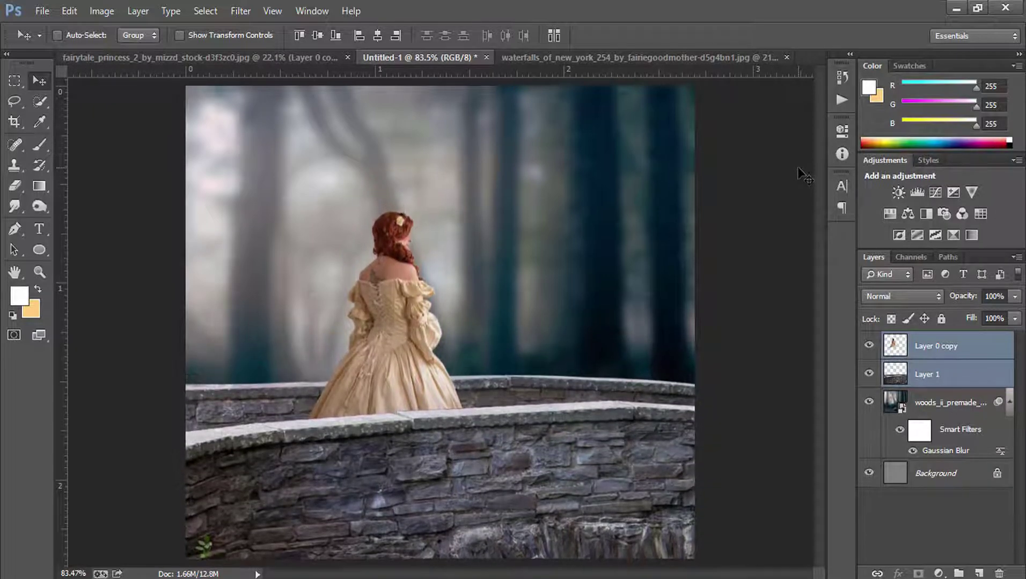
key("shift+Down")
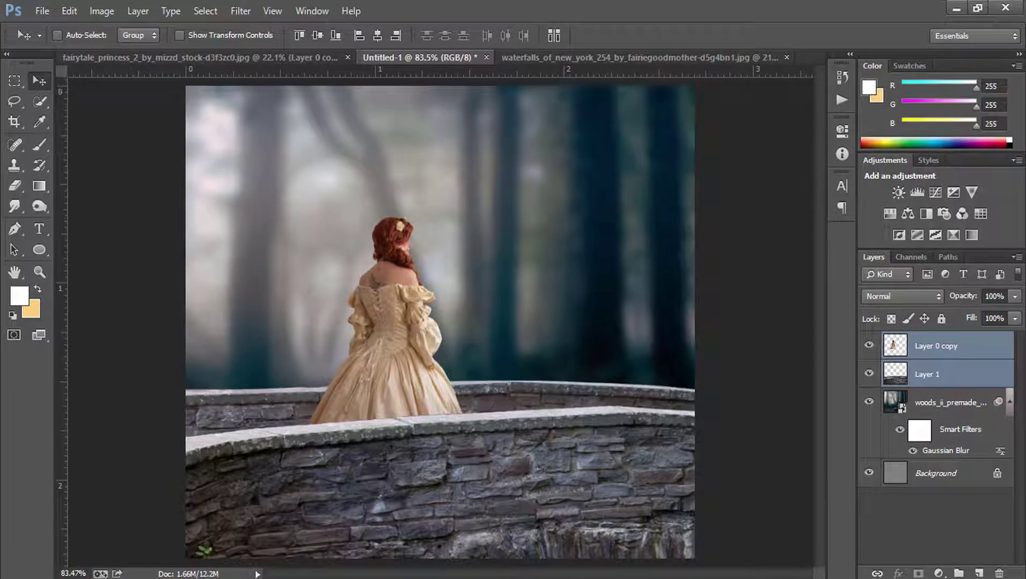
left_click(956, 8)
mouse_move(160, 137)
left_mouse_down()
mouse_move(361, 575)
mouse_move(297, 471)
left_mouse_up()
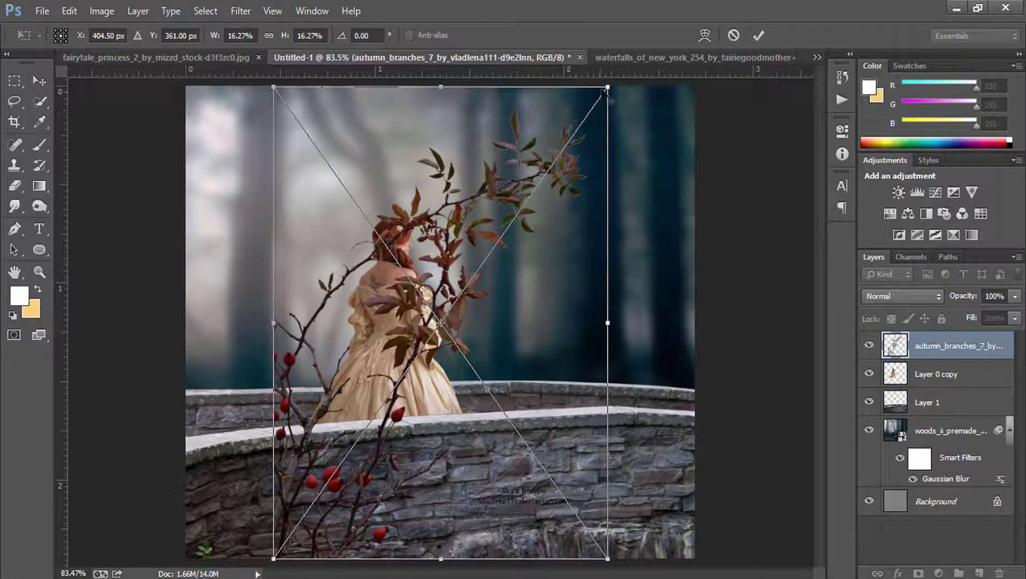
Shrink the autumn branches and position them on the lower-left of the wall
left_click_drag(608, 87, 472, 268)
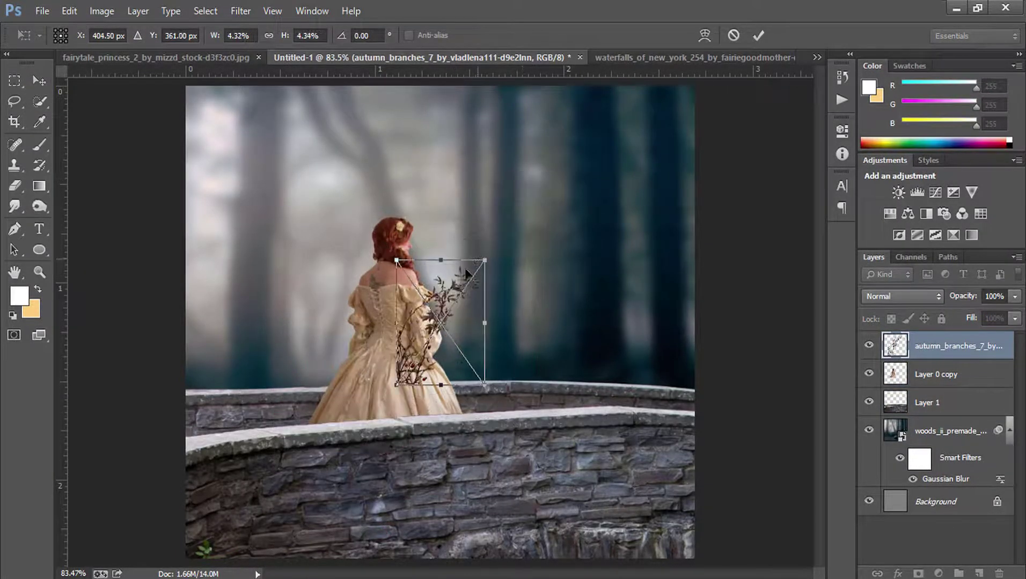
mouse_move(408, 328)
left_mouse_down()
mouse_move(341, 394)
mouse_move(240, 466)
left_mouse_up()
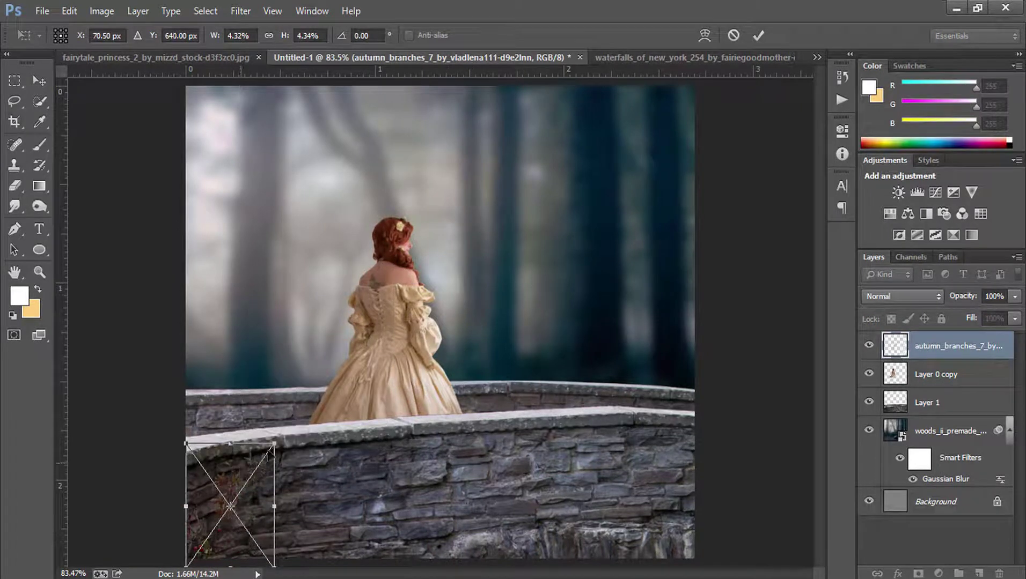
left_click_drag(283, 439, 368, 370)
mouse_move(307, 457)
left_mouse_down()
mouse_move(312, 424)
mouse_move(358, 381)
left_mouse_up()
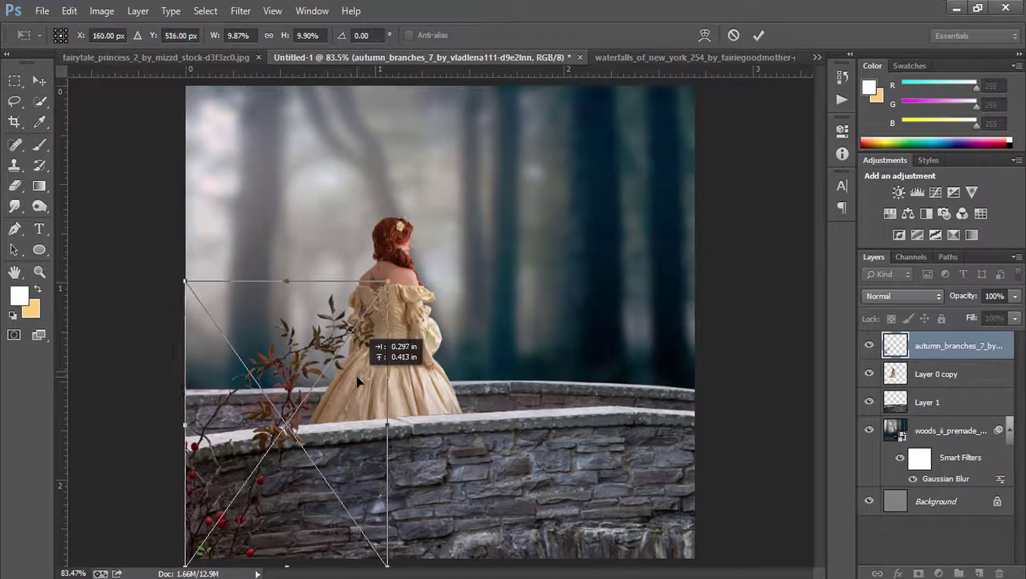
left_click_drag(385, 282, 312, 359)
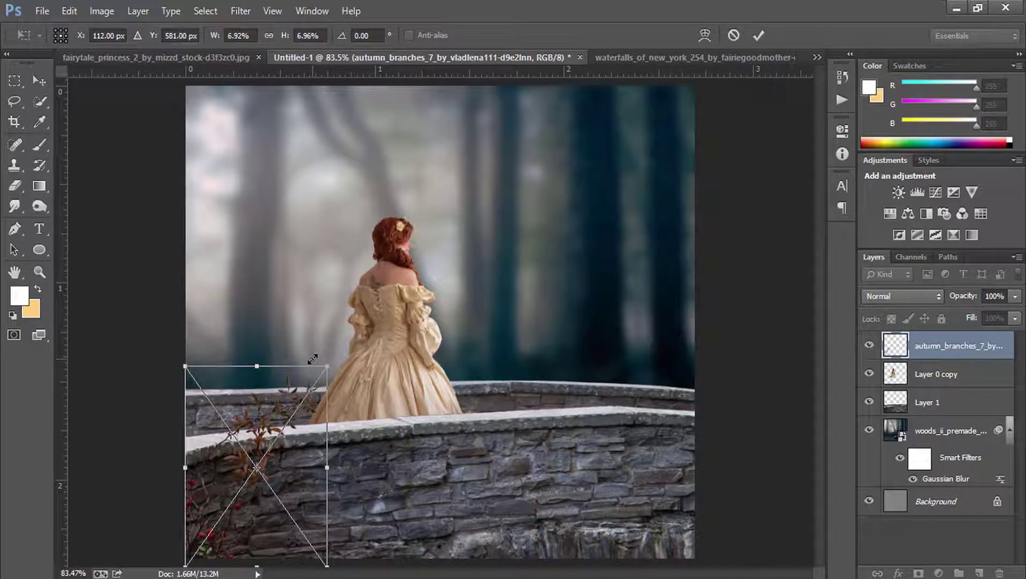
key("Return")
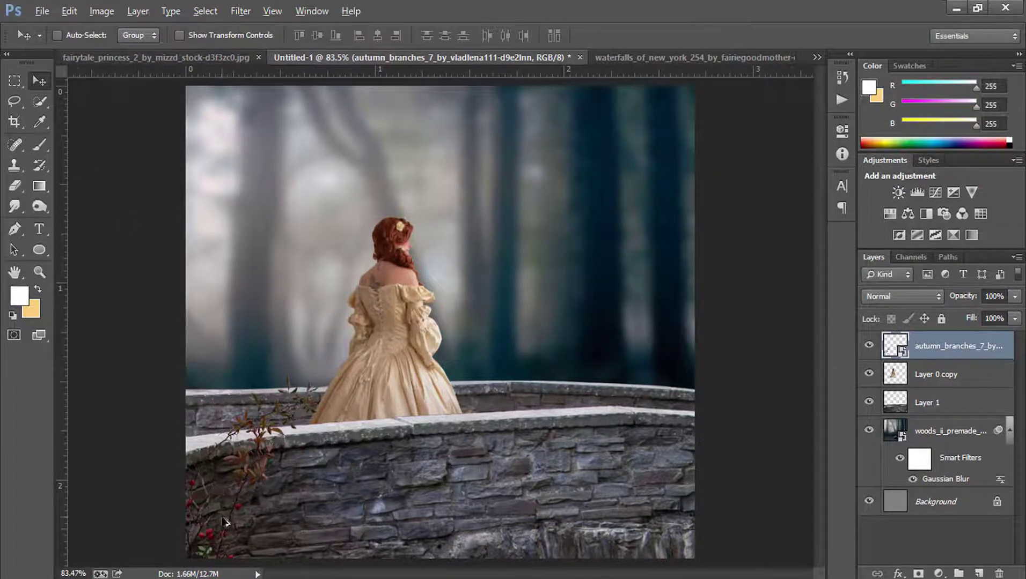
Duplicate the branches, flip the copy horizontally, and scale it to about 14% at the bridge's right end
left_click_drag(243, 515, 256, 514)
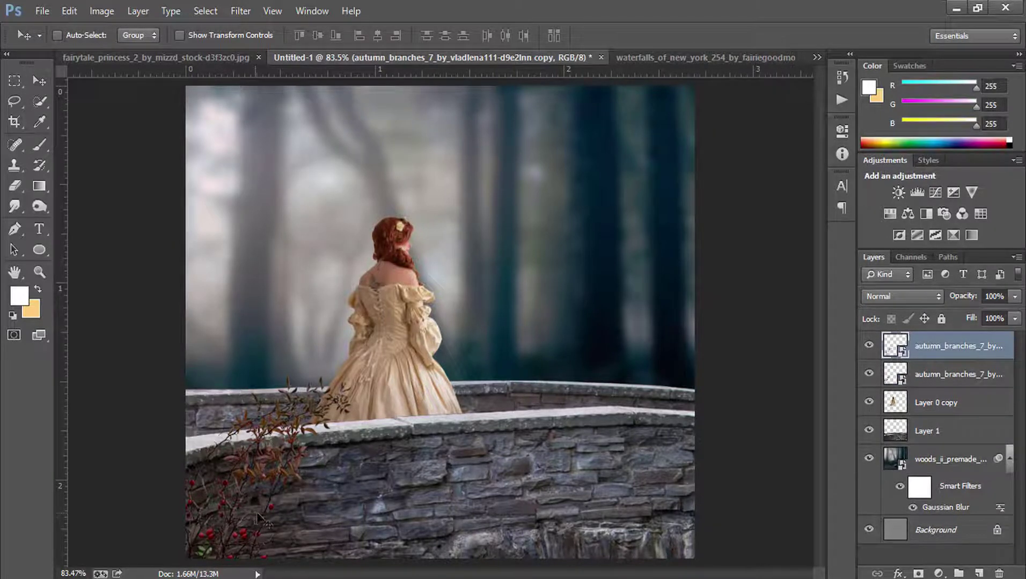
key("ctrl+t")
right_click(276, 487)
left_click(335, 453)
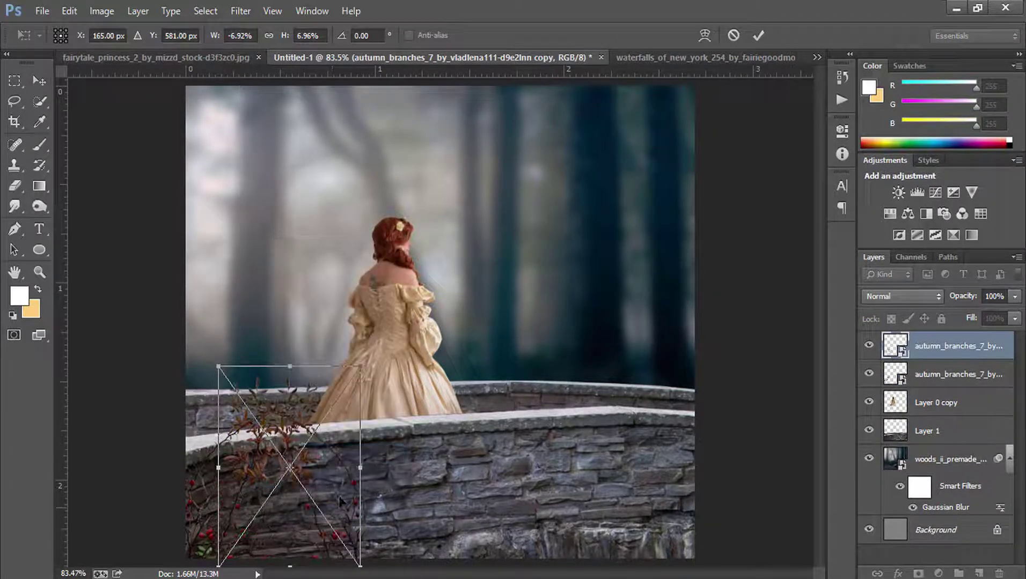
left_click_drag(340, 502, 627, 499)
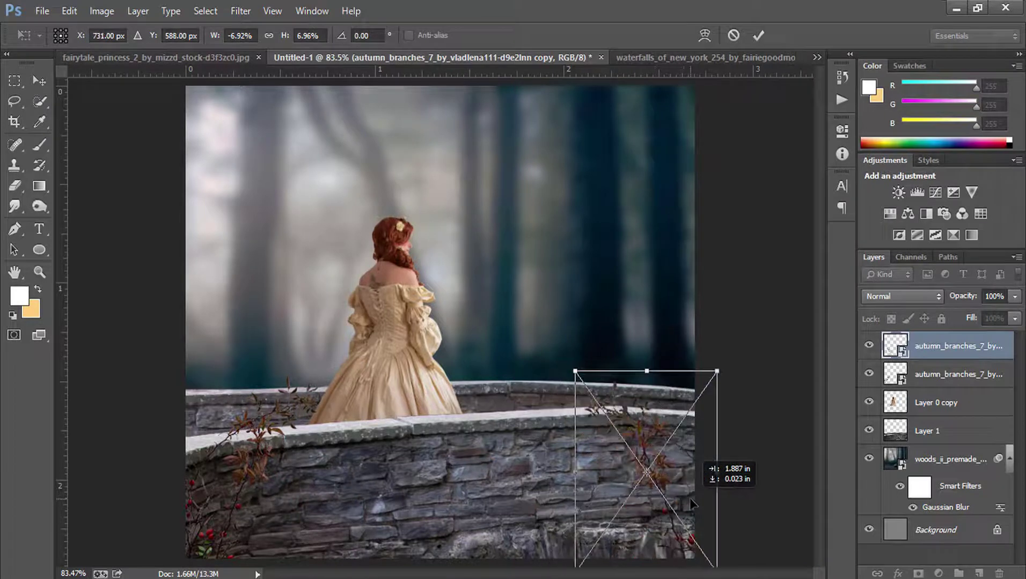
left_click_drag(674, 502, 724, 507)
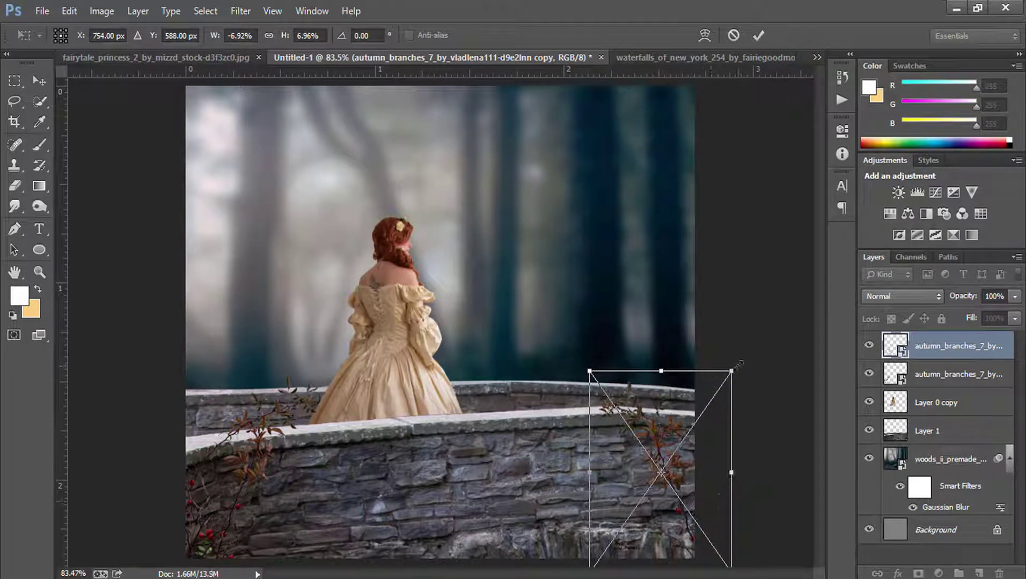
mouse_move(731, 371)
left_mouse_down()
mouse_move(844, 273)
mouse_move(829, 291)
left_mouse_up()
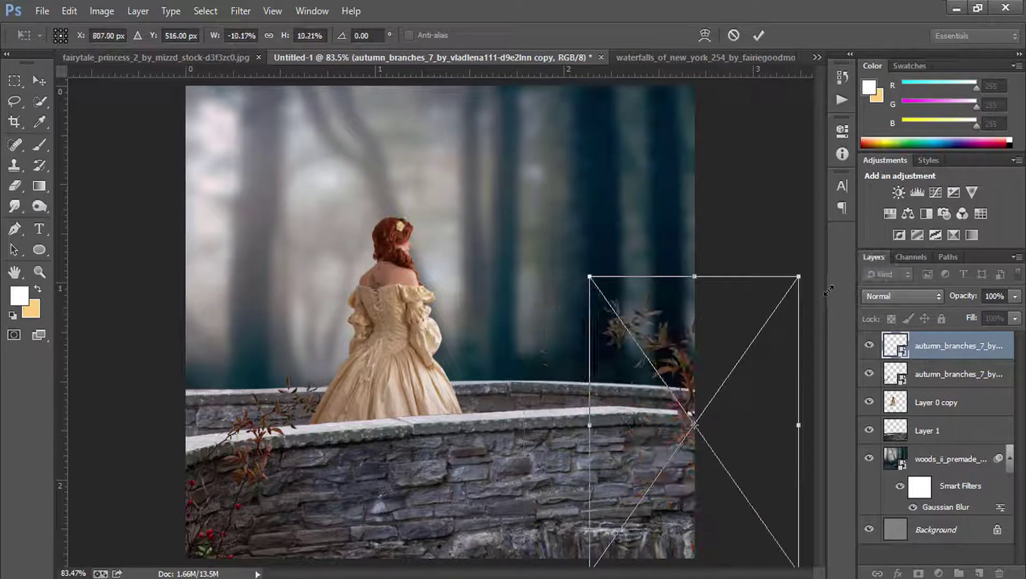
key("ctrl+z")
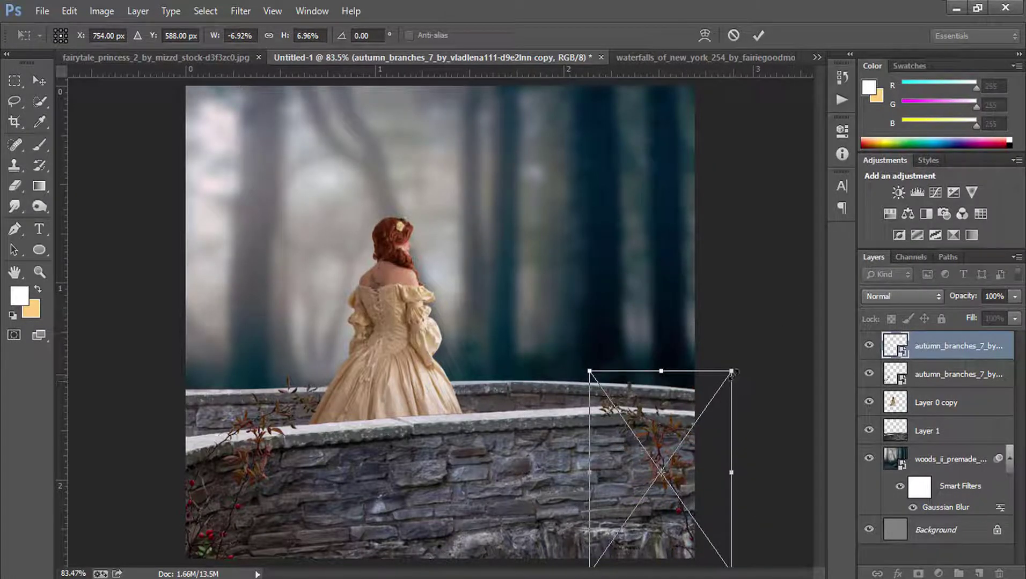
left_click_drag(732, 372, 819, 279)
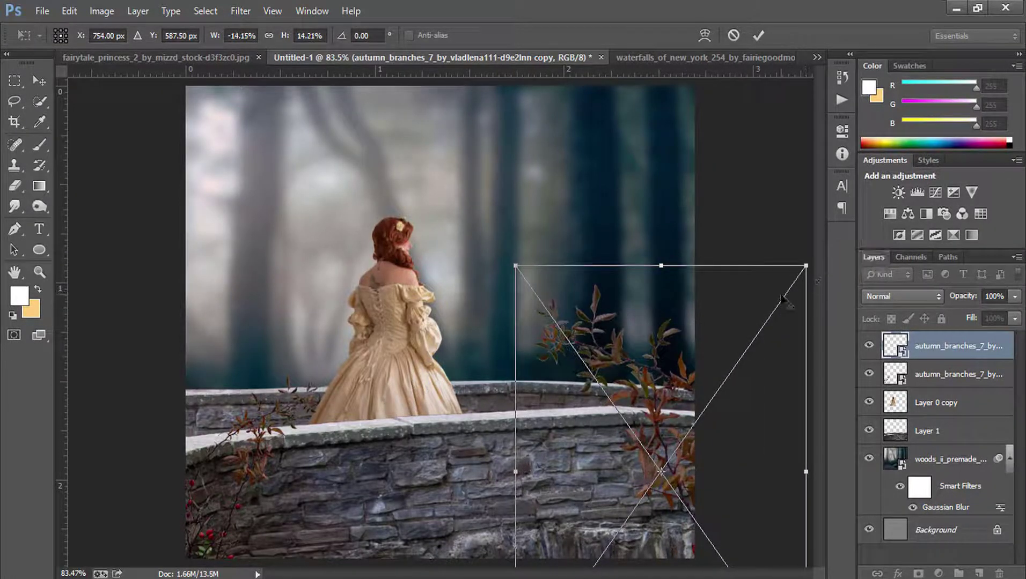
left_click(751, 37)
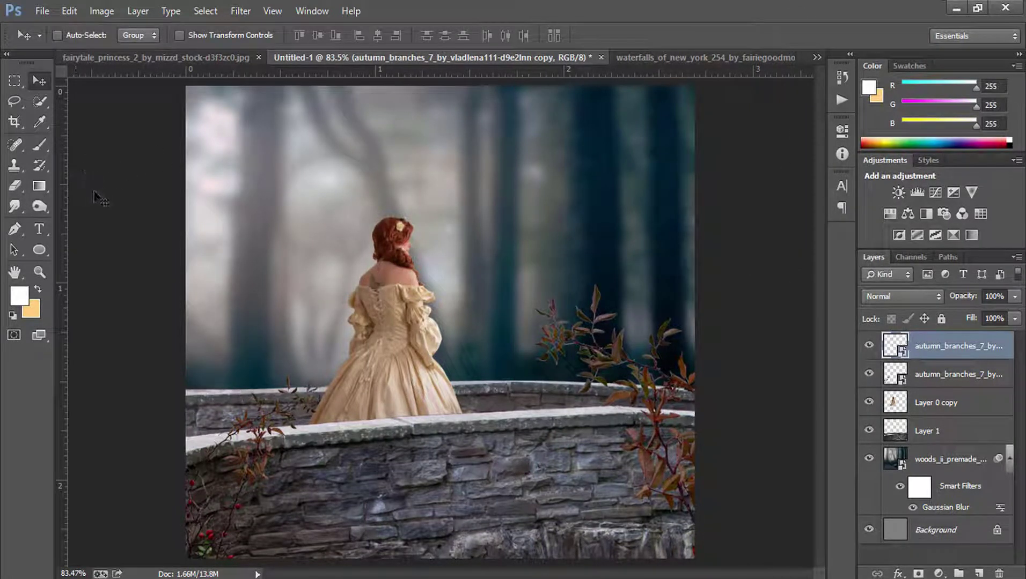
left_click(869, 345)
left_click(240, 11)
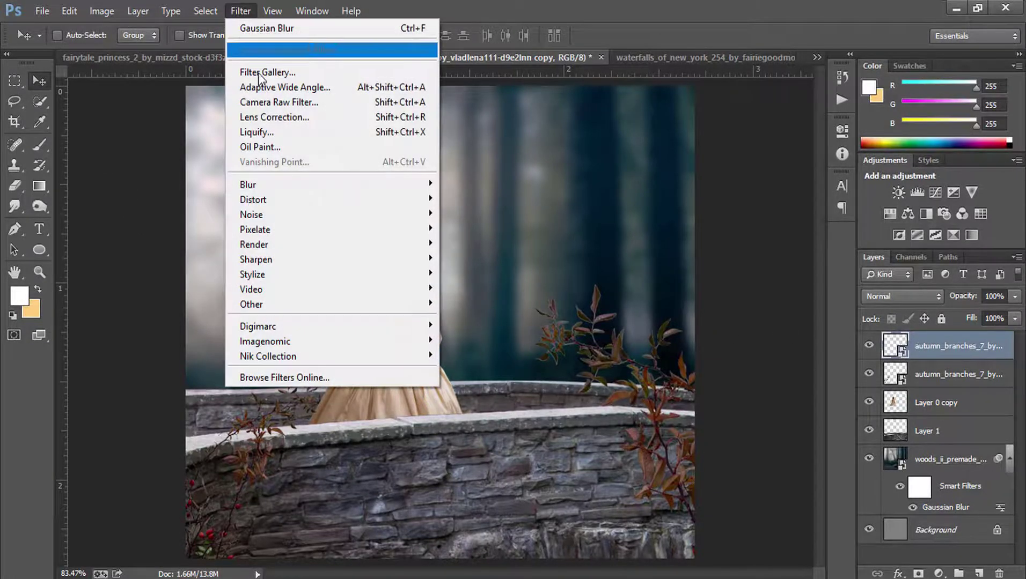
mouse_move(248, 185)
left_click(474, 297)
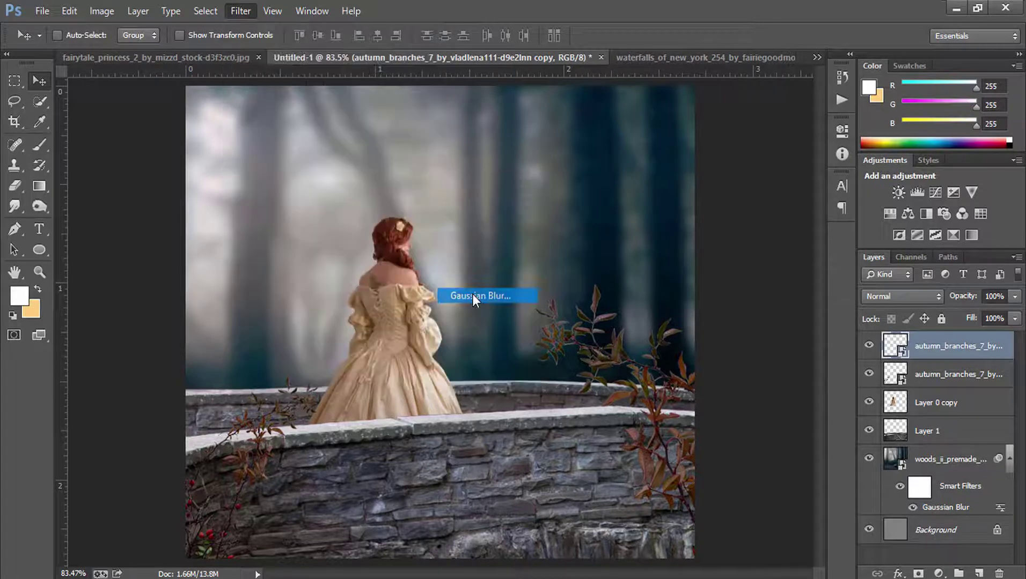
left_click_drag(668, 375, 652, 376)
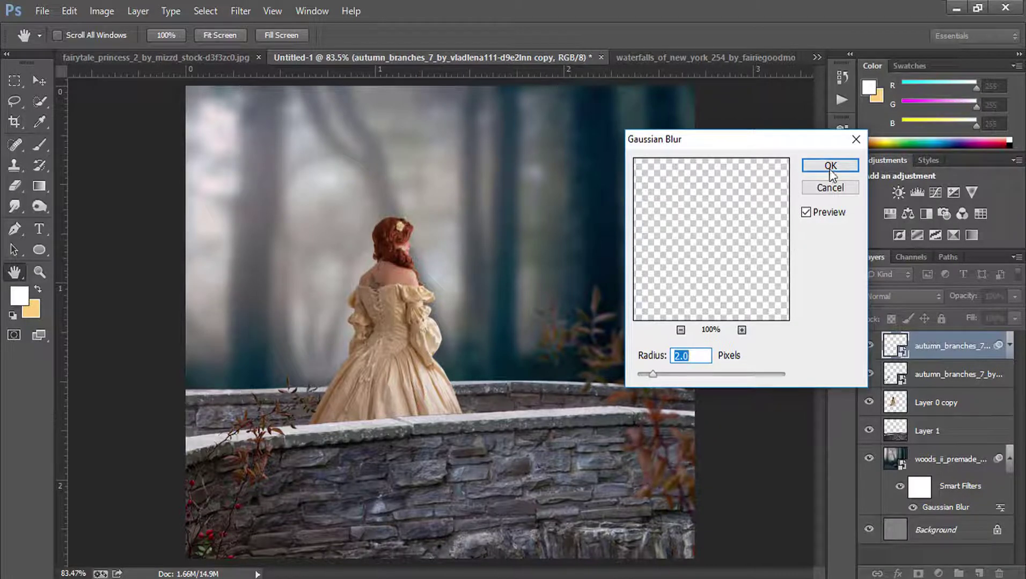
left_click(835, 165)
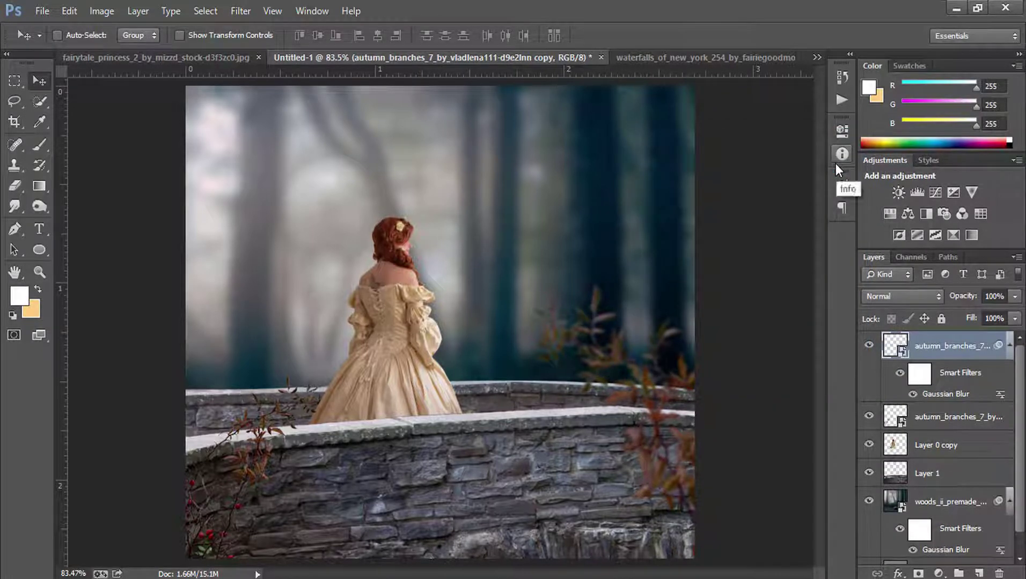
left_click(869, 344)
left_click(1009, 345)
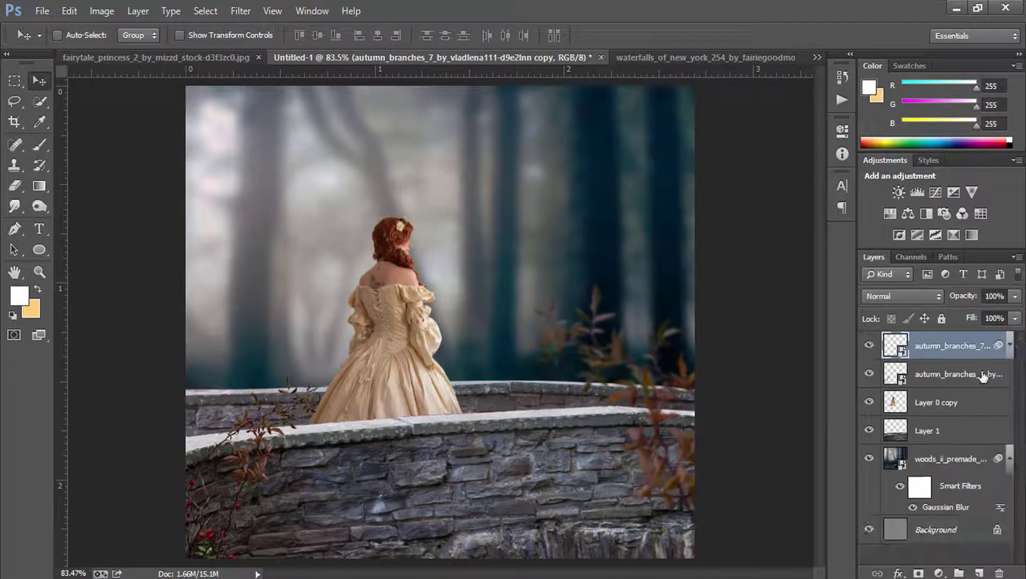
left_click(868, 402)
left_click(870, 430)
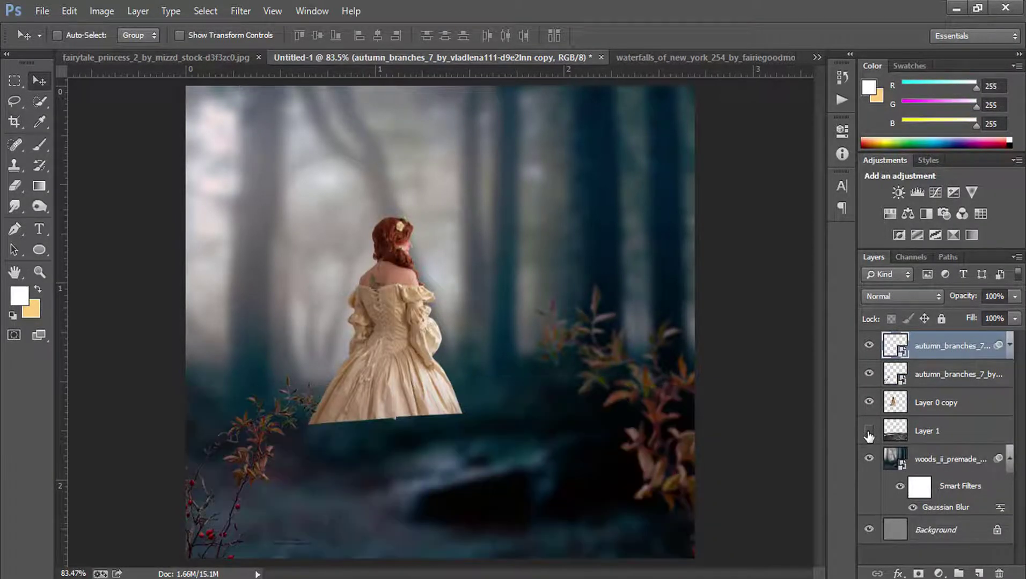
left_click(940, 459)
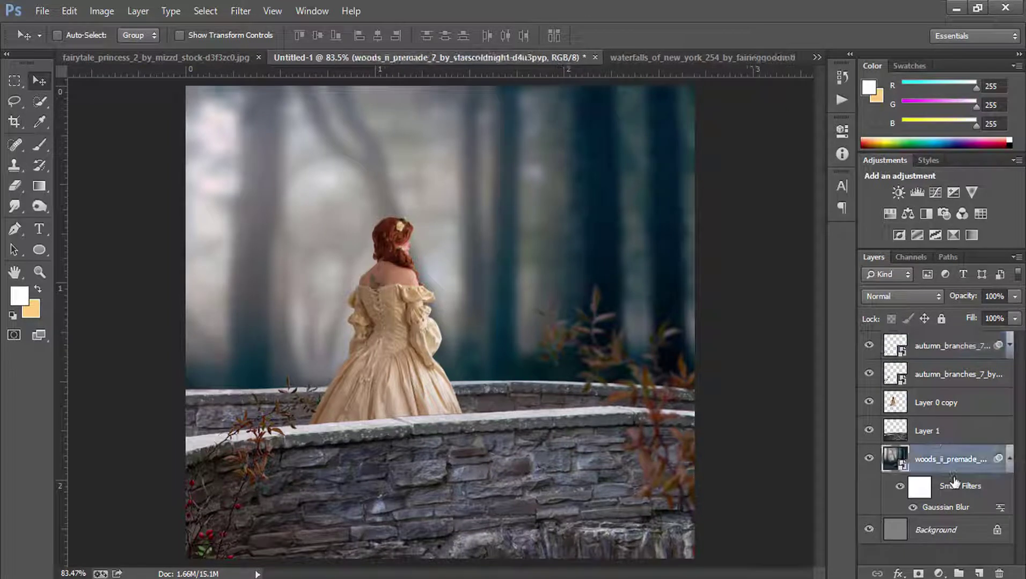
On a new layer, paint a white glow in the forest with a 500px soft brush
left_click(977, 573)
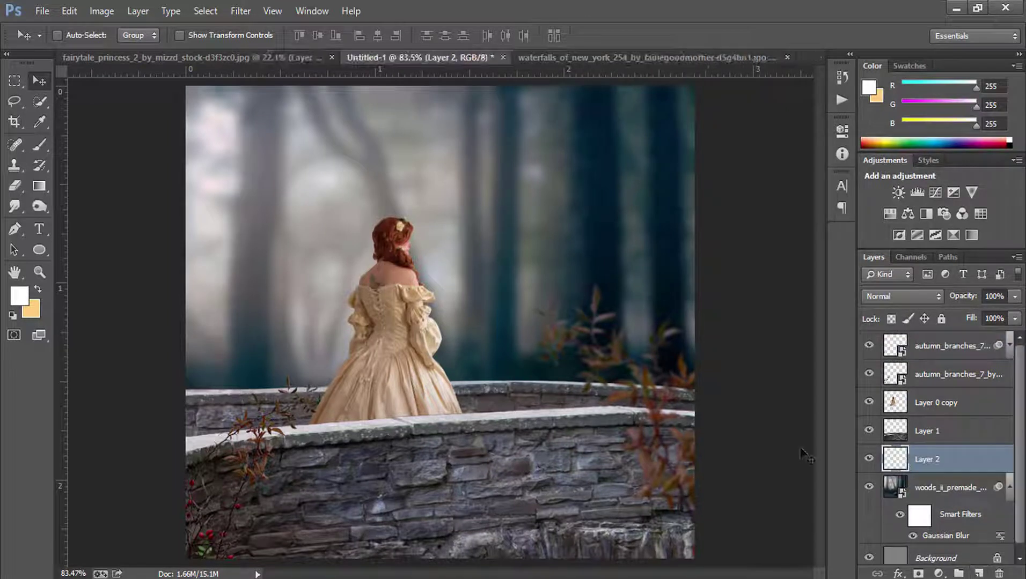
right_click(40, 144)
left_click(96, 143)
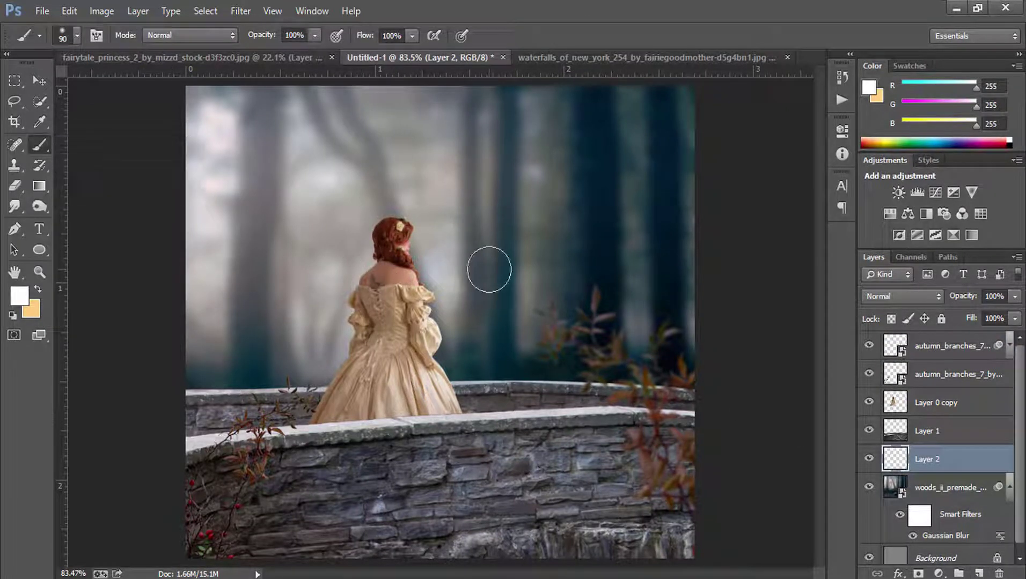
key("bracketright")
key("bracketright")
key("bracketright")
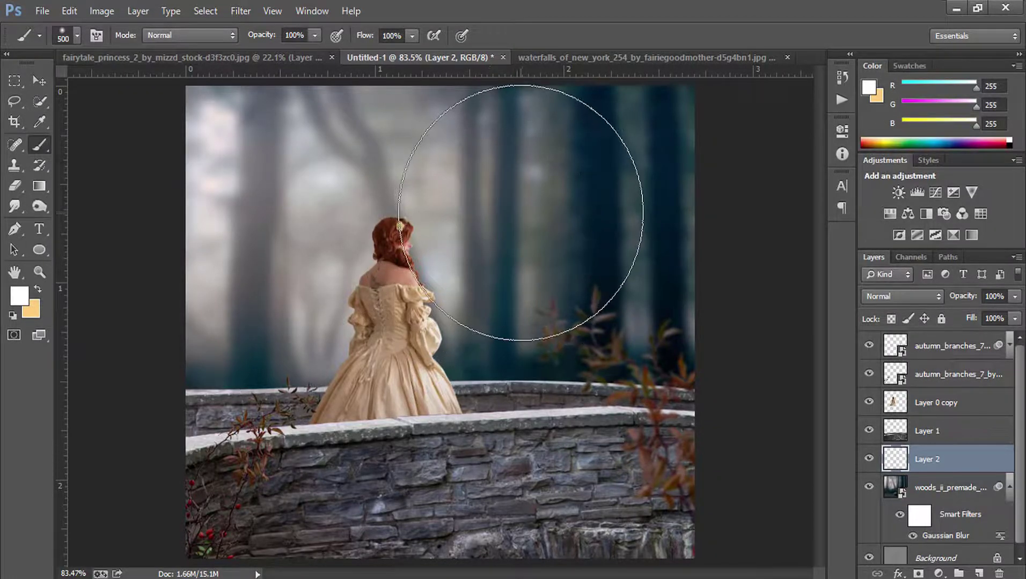
left_click(522, 212)
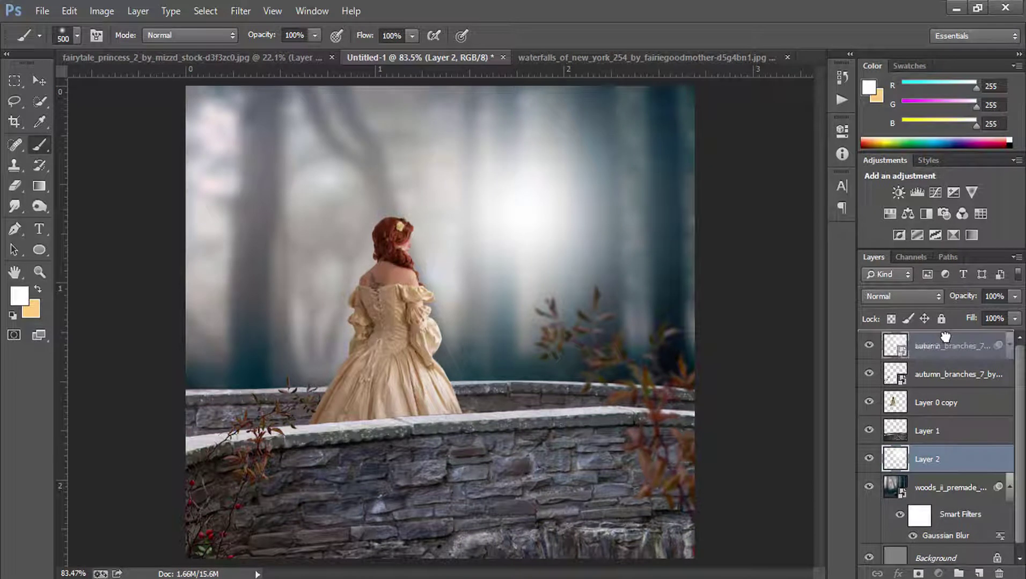
Move the glow layer to the top and resize it to about 97%, shifted up and right
left_click_drag(934, 468, 934, 338)
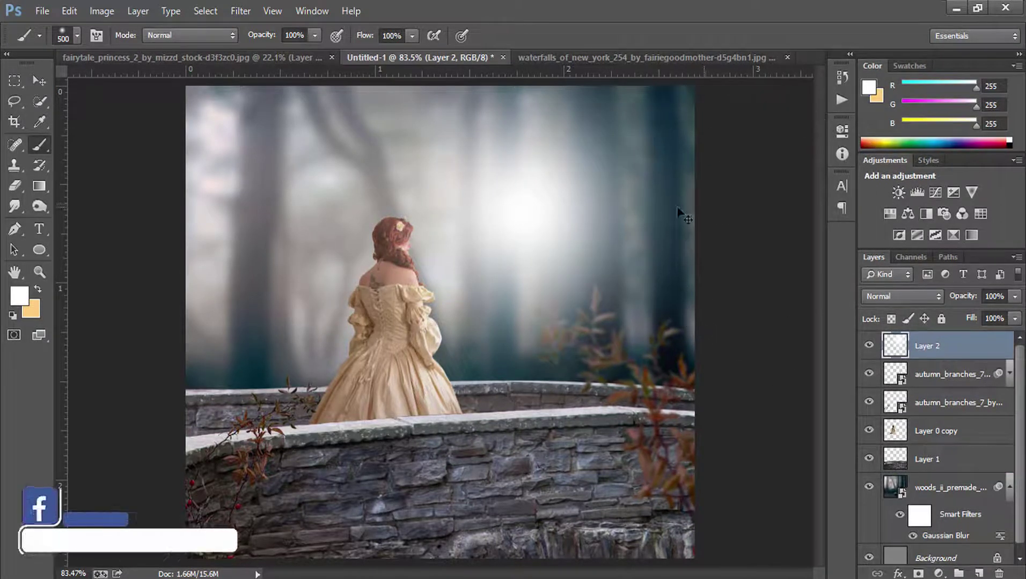
key("ctrl+t")
left_click_drag(693, 87, 667, 118)
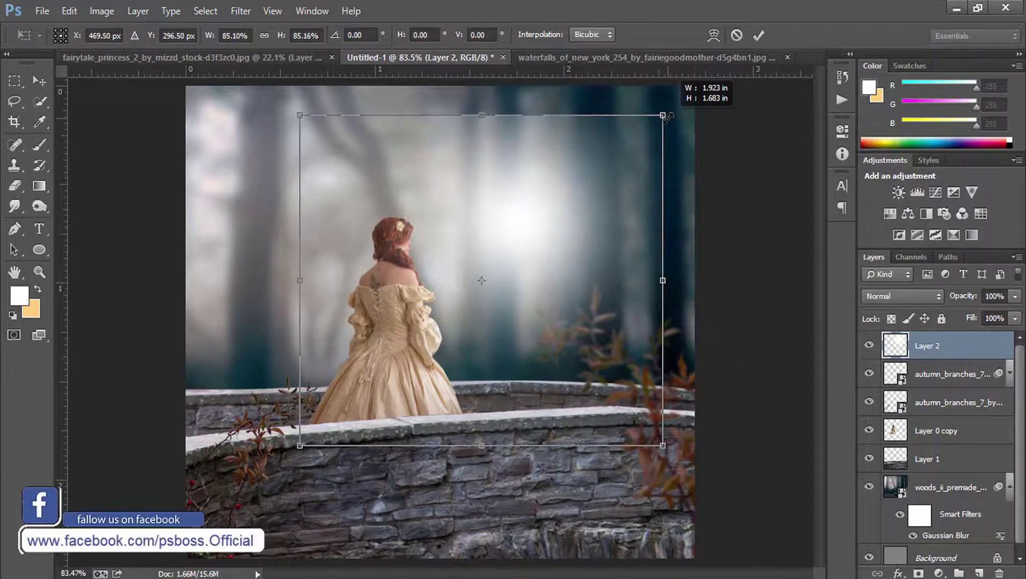
left_click_drag(578, 182, 610, 153)
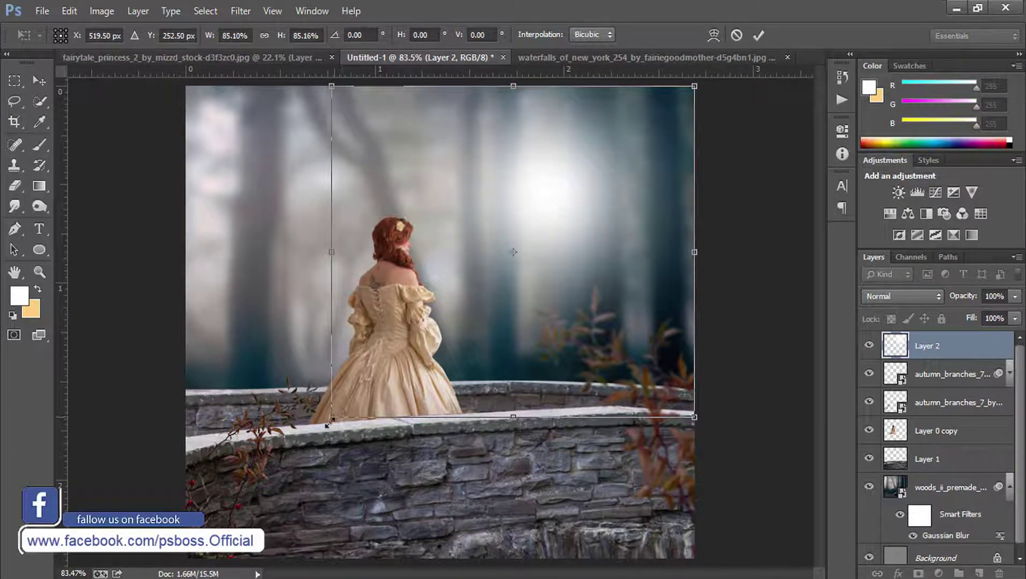
left_click_drag(328, 422, 284, 462)
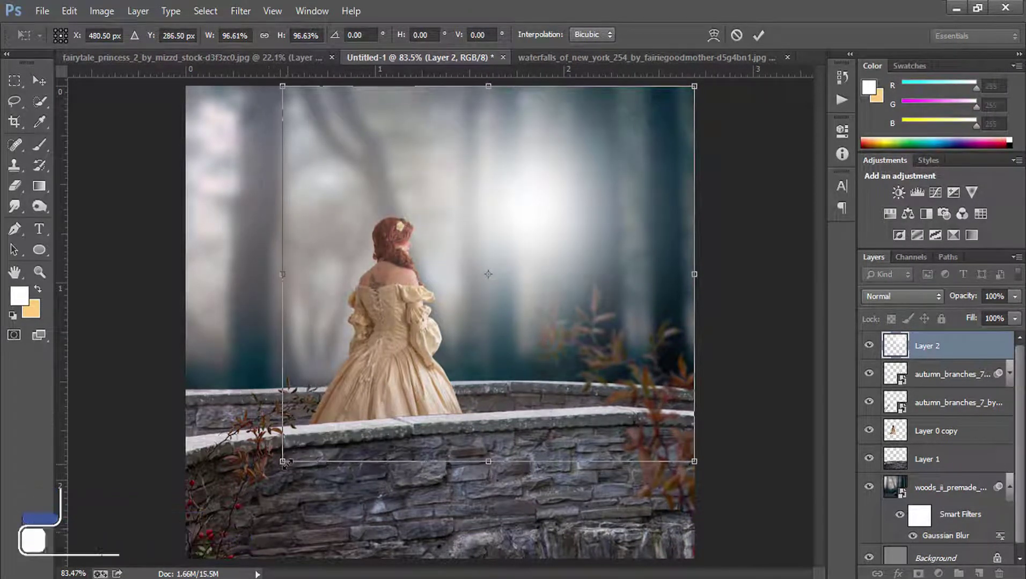
key("Return")
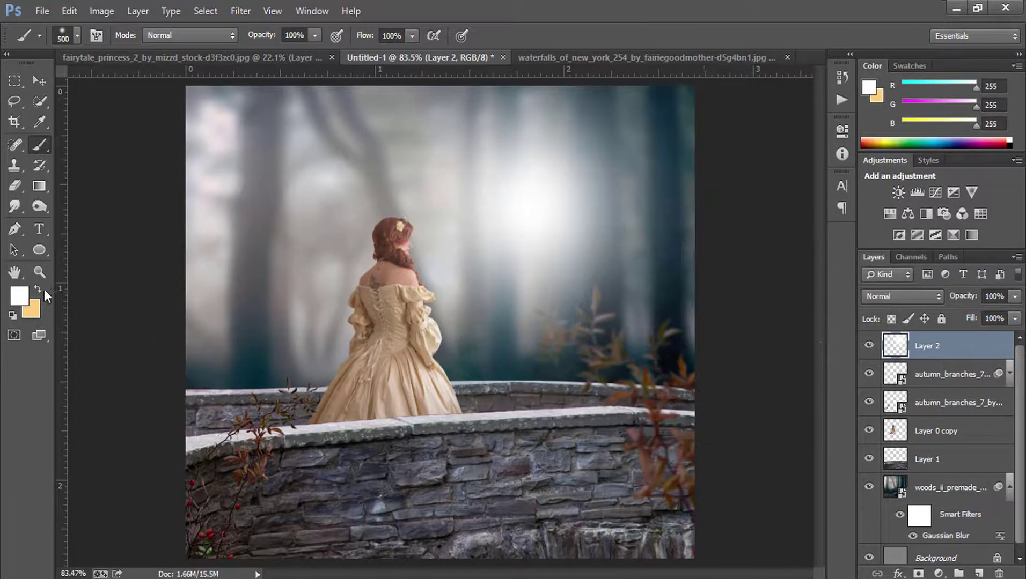
Try painting a pale yellow glow over the light spot at 175 and 400px, undoing both
left_click(37, 290)
key("bracketleft")
key("bracketleft")
key("bracketleft")
key("bracketleft")
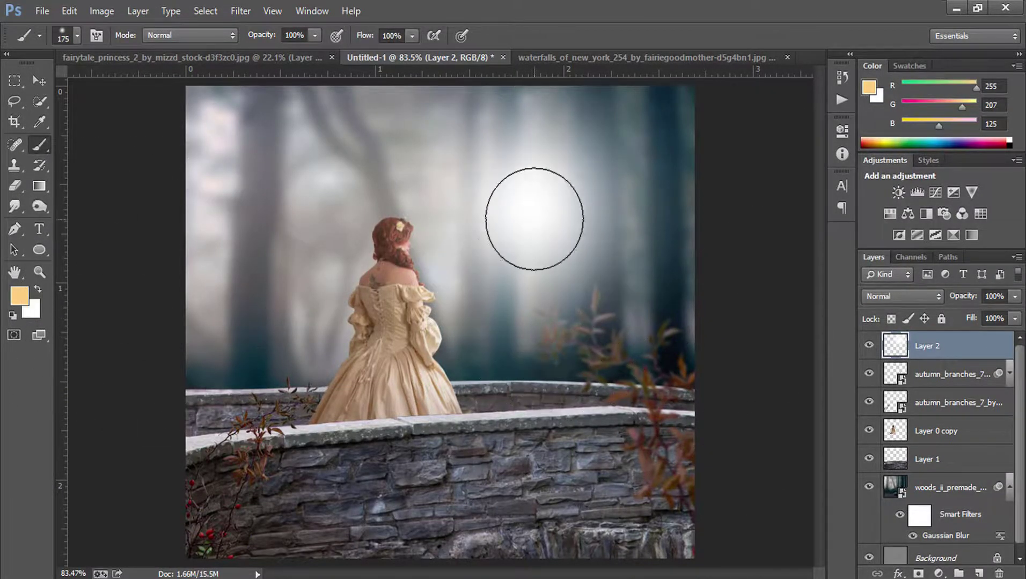
left_click(535, 212)
key("ctrl+z")
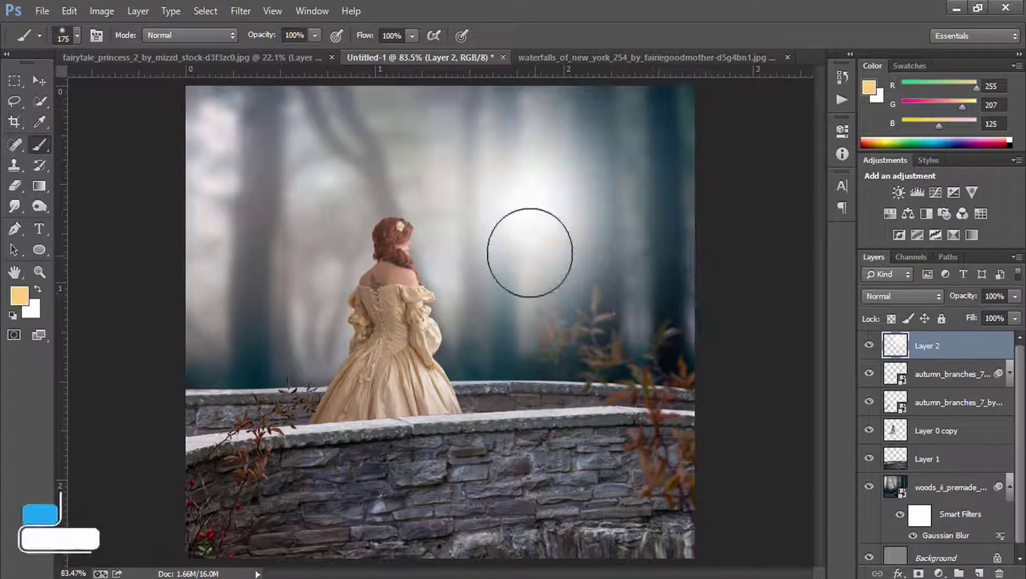
key("bracketright")
key("bracketright")
key("bracketright")
key("bracketright")
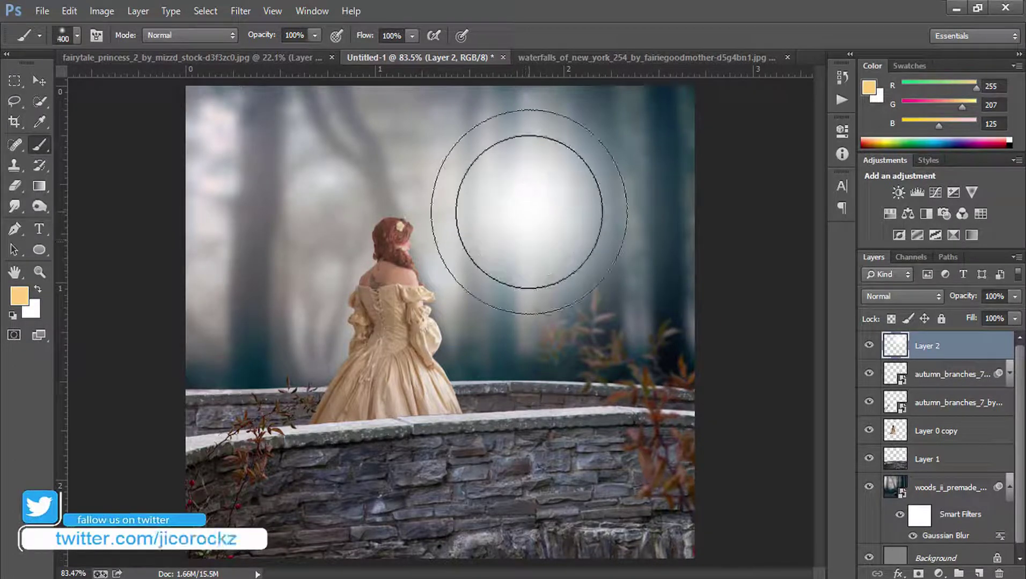
left_click(529, 209)
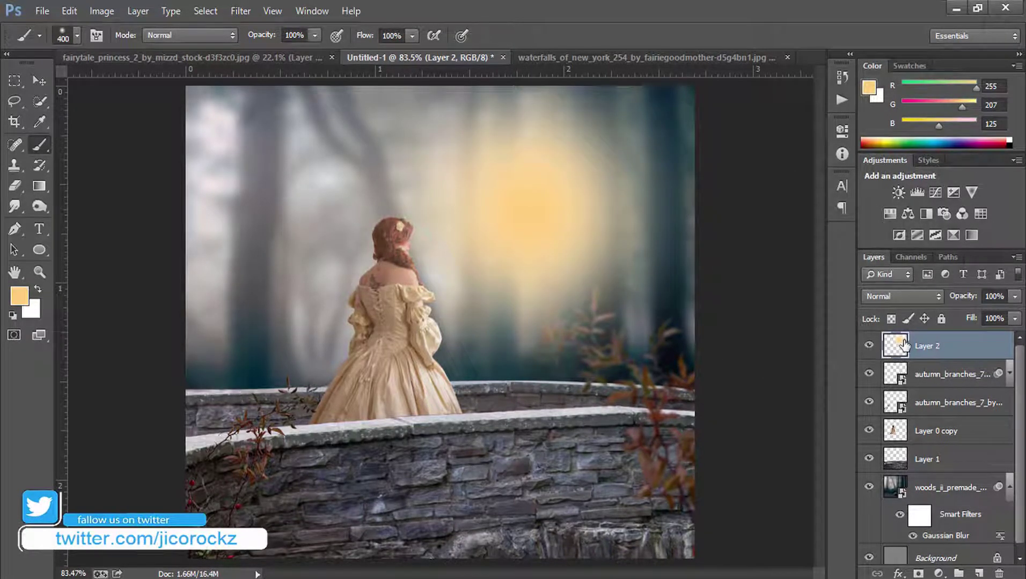
key("ctrl+z")
Compare blend modes including Soft Light, set the glow layer to Screen, and make the wall layer active
left_click(901, 297)
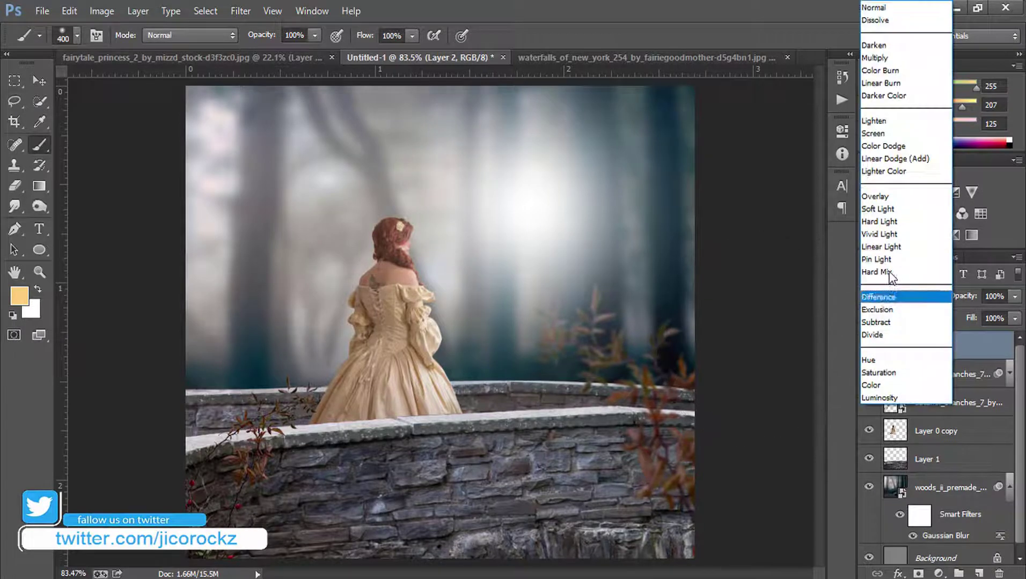
left_click(877, 133)
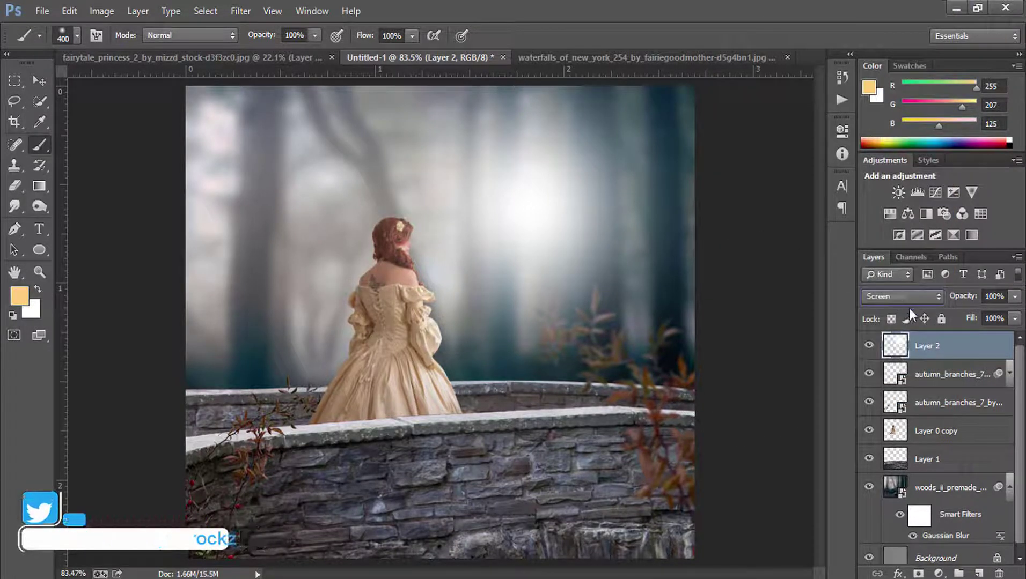
key("Down")
key("Down")
key("Down")
key("Down")
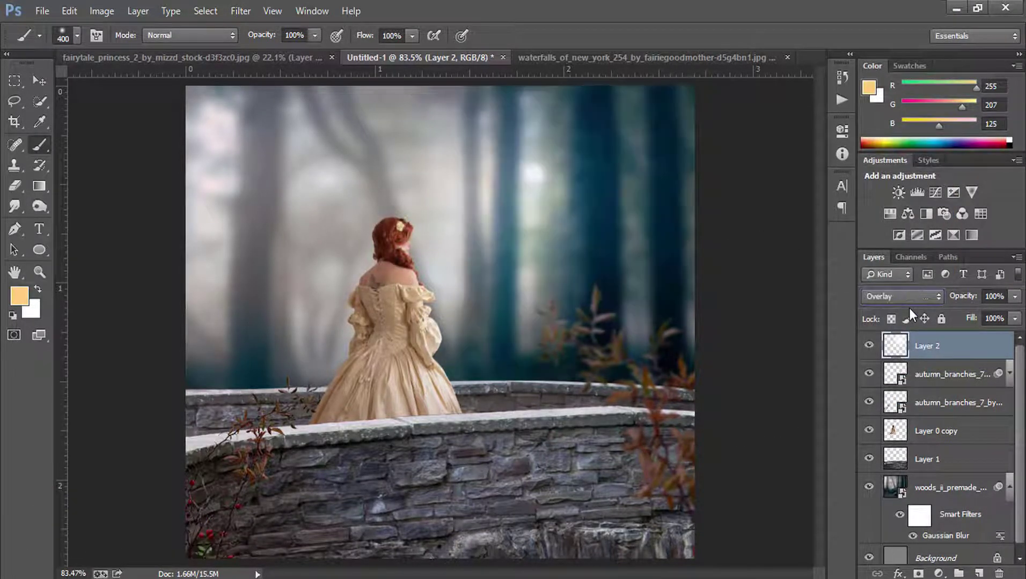
key("Down")
key("Down")
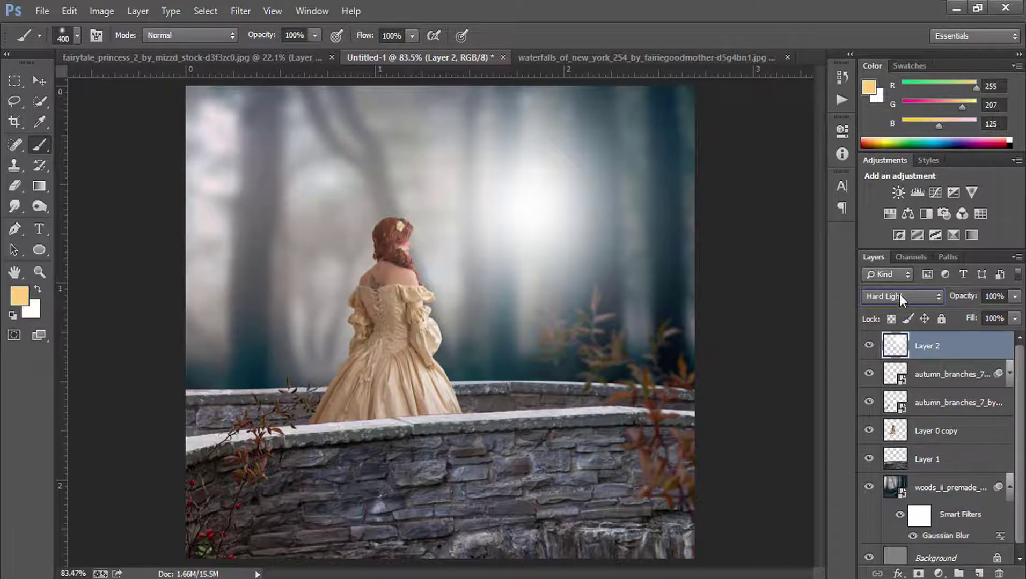
left_click(899, 294)
left_click(888, 212)
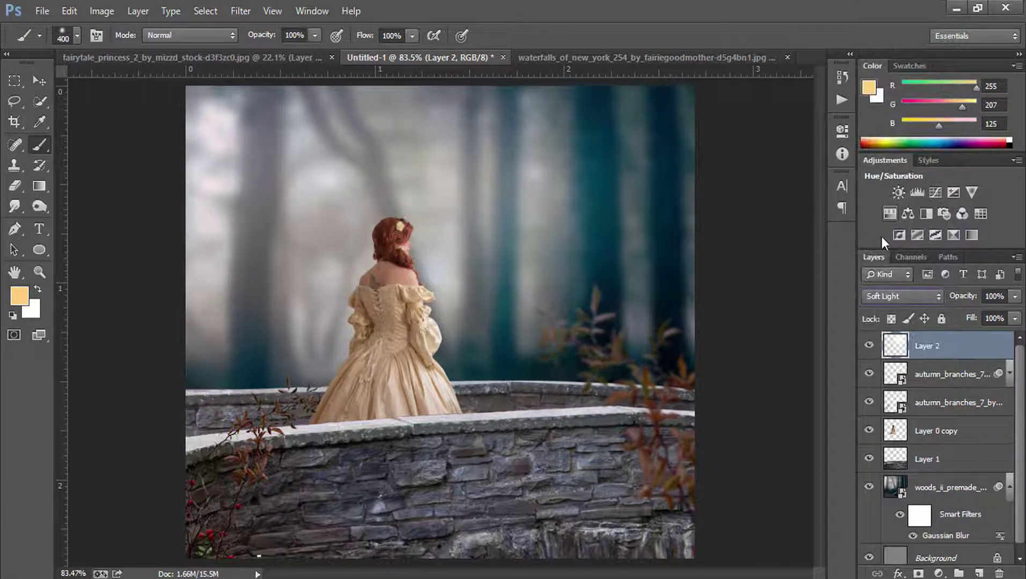
left_click(884, 297)
left_click(874, 133)
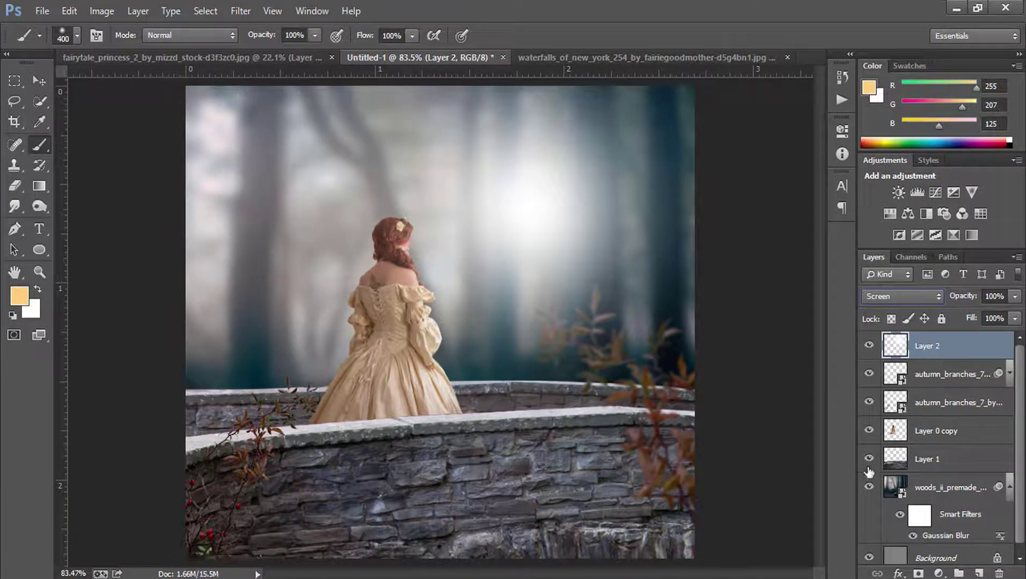
left_click(868, 458)
left_click(887, 465)
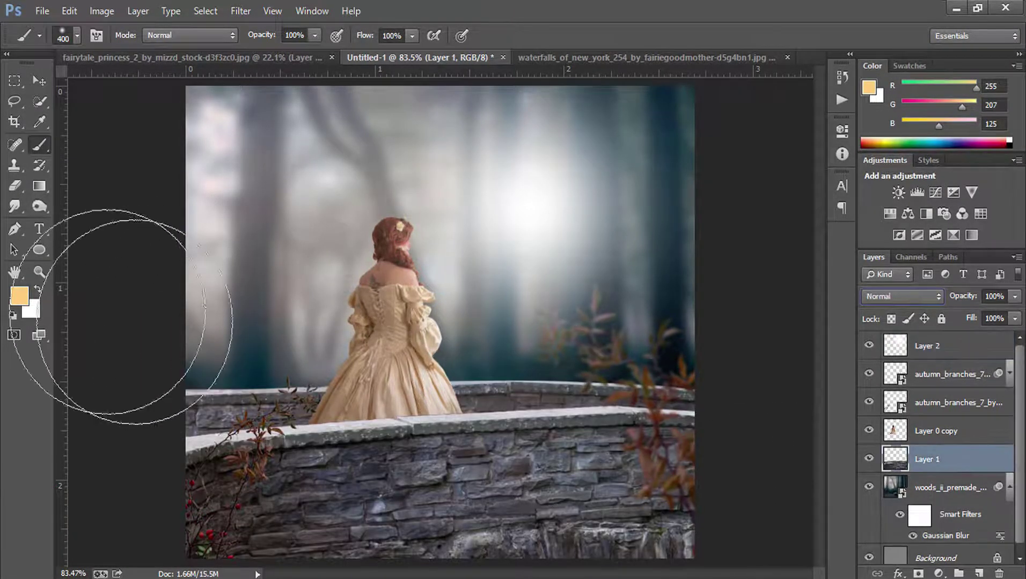
Soften the bottom of the stone wall with a 175px Blur brush, then toggle the glow layer
left_click(14, 206)
left_click(75, 203)
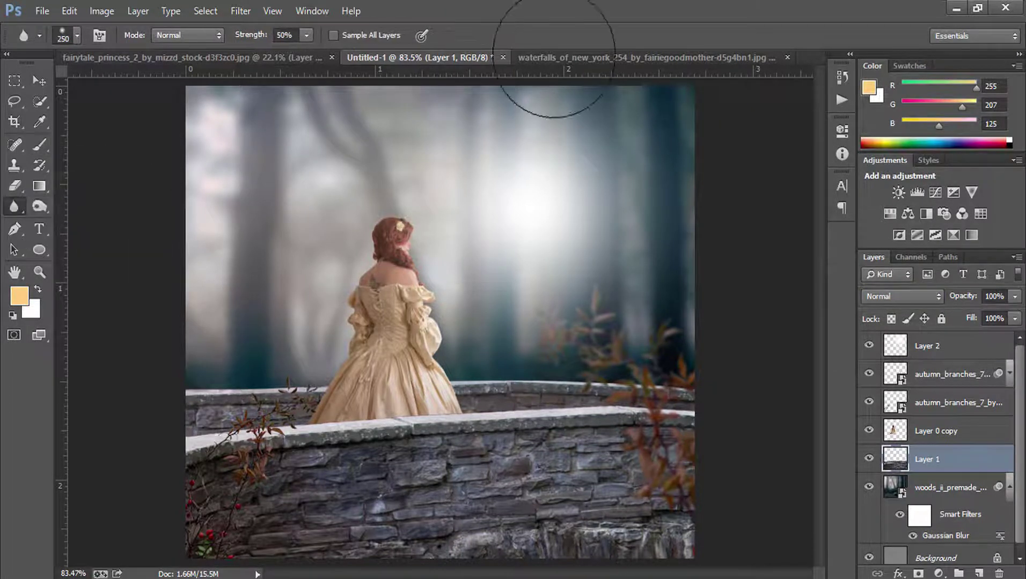
key("bracketleft")
key("bracketleft")
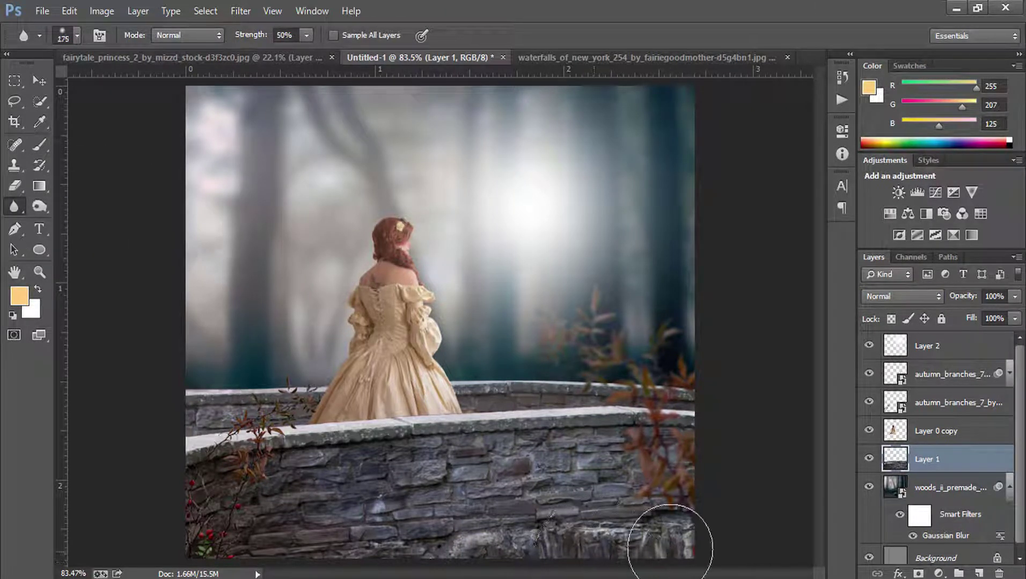
mouse_move(582, 553)
left_mouse_down()
mouse_move(256, 543)
mouse_move(358, 577)
mouse_move(339, 546)
mouse_move(275, 532)
mouse_move(606, 550)
mouse_move(480, 520)
mouse_move(332, 508)
mouse_move(671, 539)
mouse_move(465, 504)
mouse_move(721, 536)
mouse_move(682, 540)
mouse_move(651, 486)
mouse_move(252, 528)
mouse_move(408, 542)
left_mouse_up()
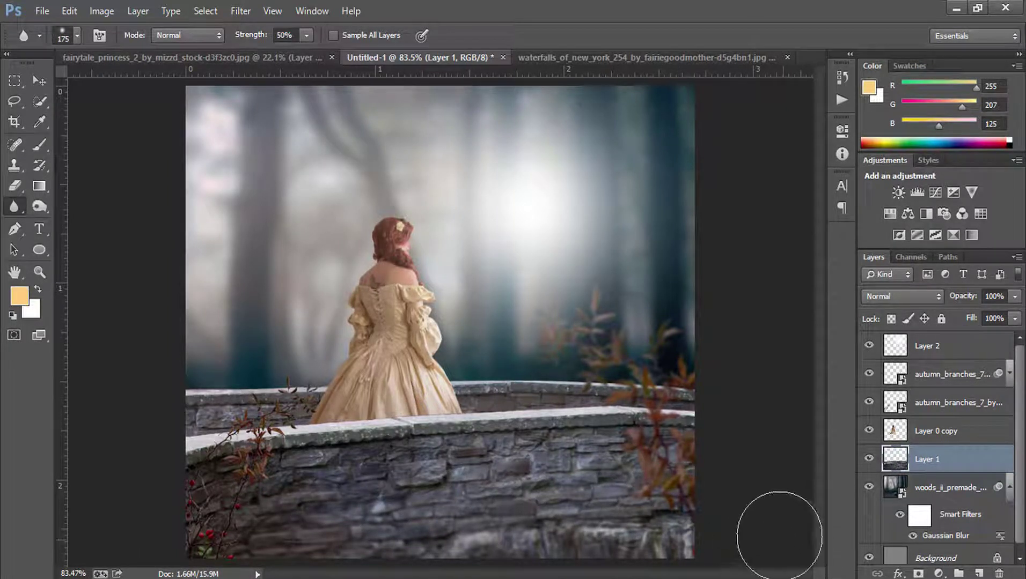
left_click(869, 348)
left_click(960, 348)
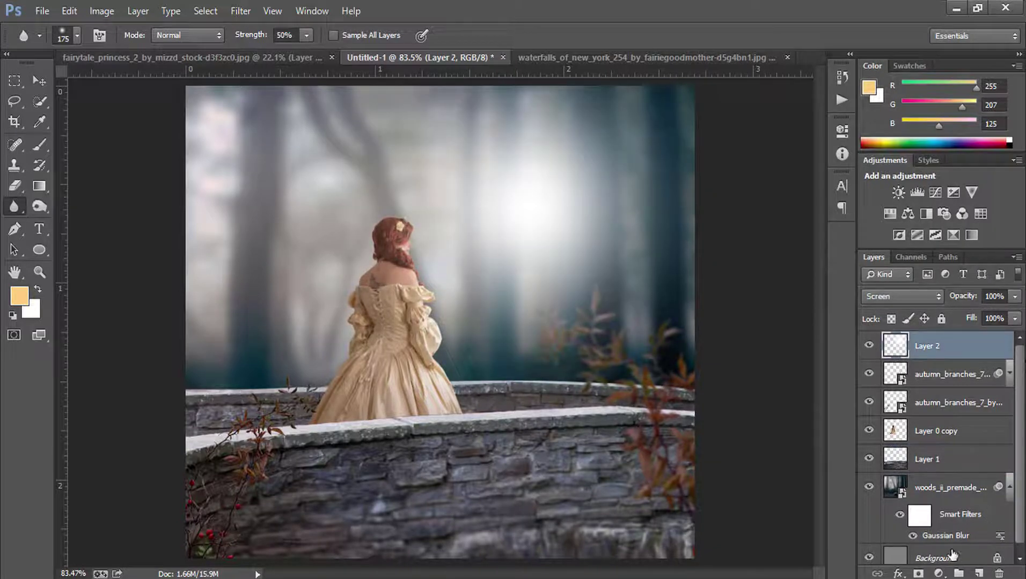
Add a Photo Filter adjustment layer and try the Warming (81), Cooling (82) and Orange presets
left_click(938, 574)
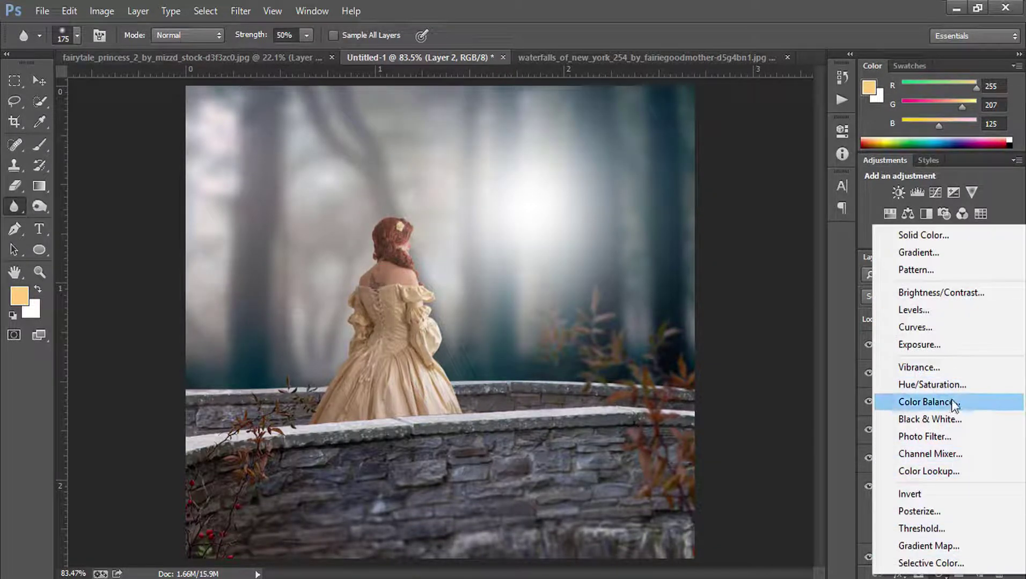
left_click(925, 438)
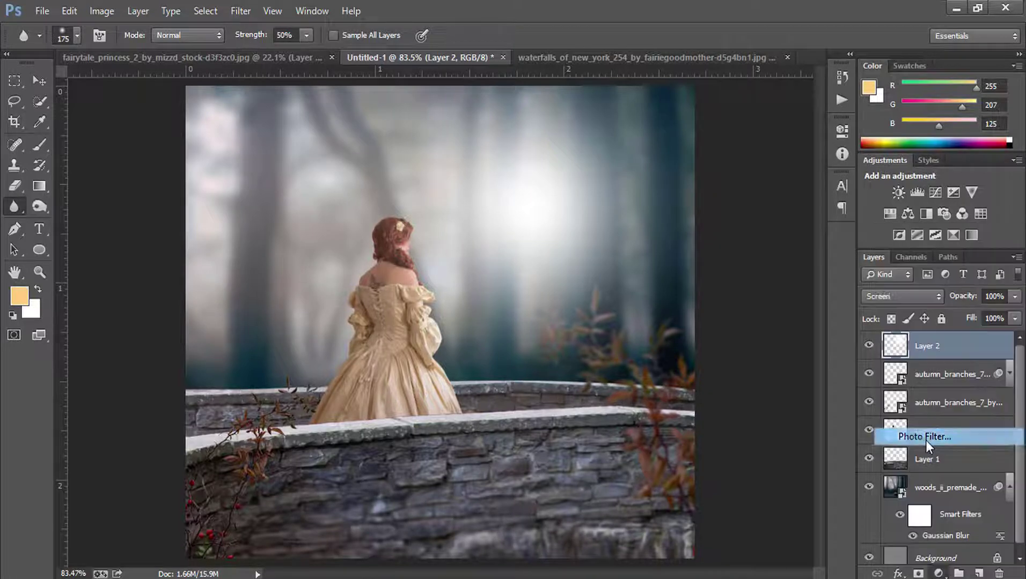
left_click(699, 171)
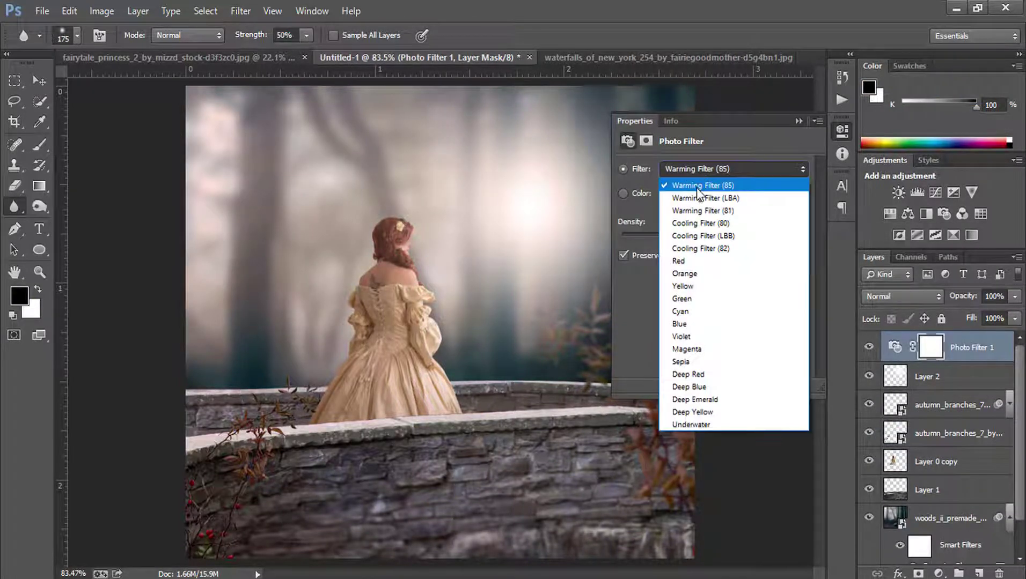
left_click(695, 193)
left_click(705, 170)
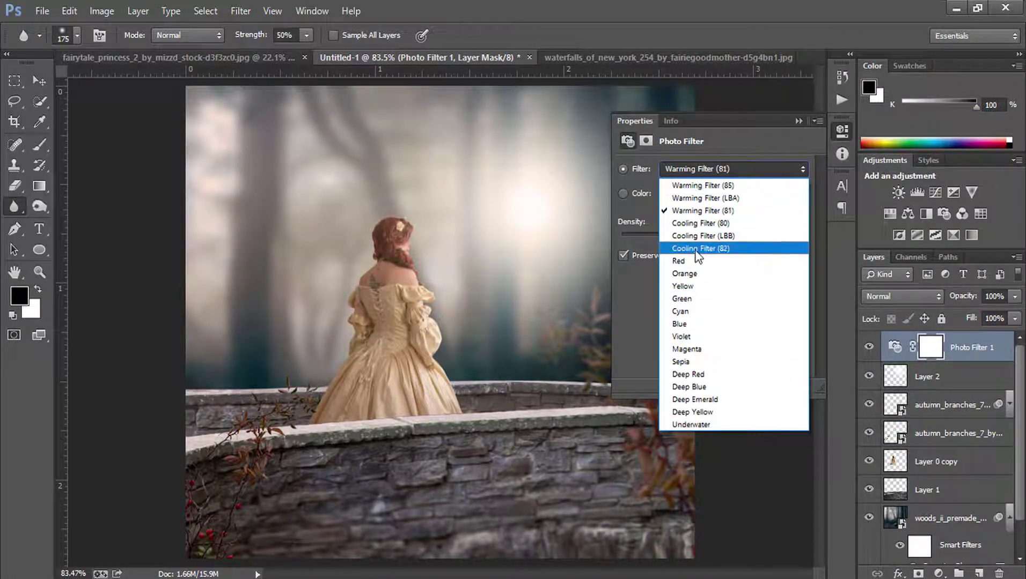
left_click(697, 242)
left_click(713, 171)
left_click(692, 271)
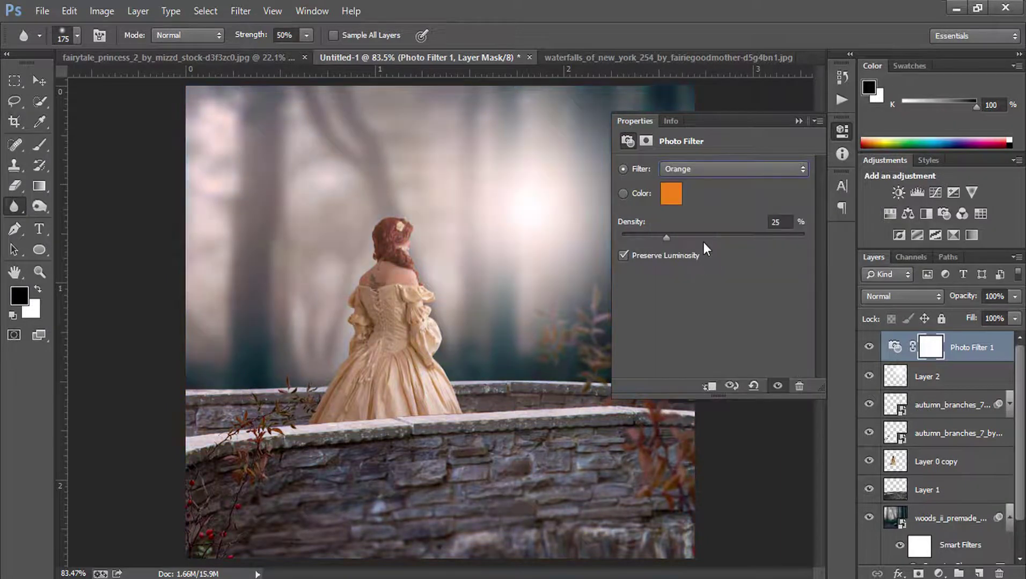
Raise density to 47 and preview the Green, Cyan, Magenta, Deep Red and Sepia filters
key("Down")
key("Down")
key("Up")
key("Down")
mouse_move(667, 237)
left_mouse_down()
mouse_move(706, 235)
mouse_move(649, 235)
mouse_move(696, 234)
left_mouse_up()
key("Down")
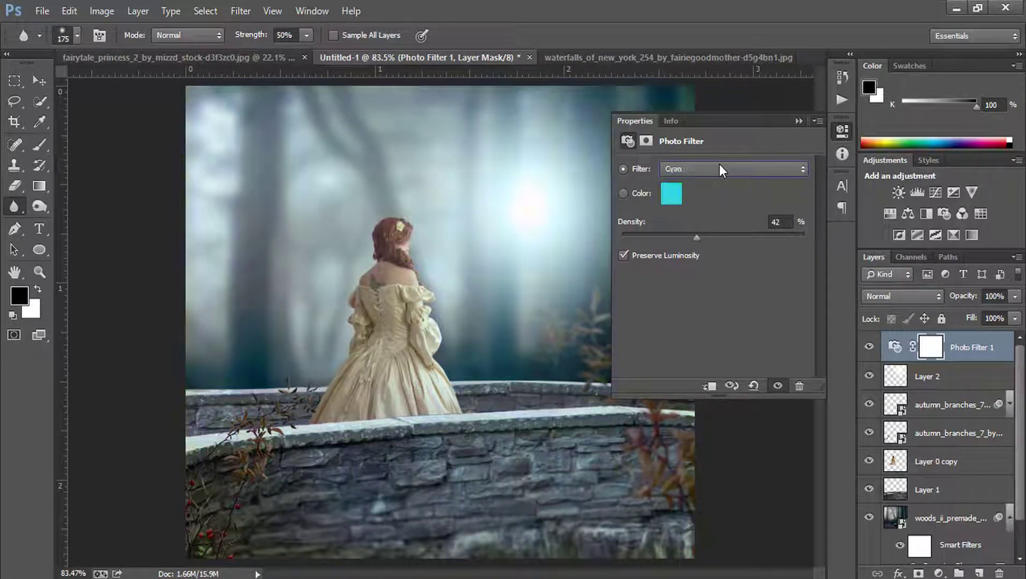
key("Down")
key("Down")
key("Down")
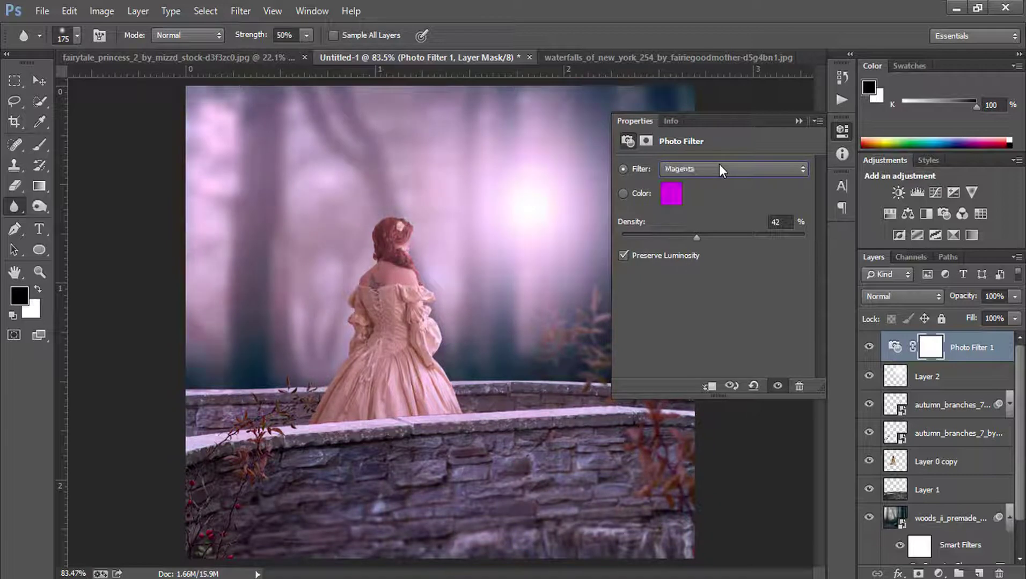
key("Down")
key("Down")
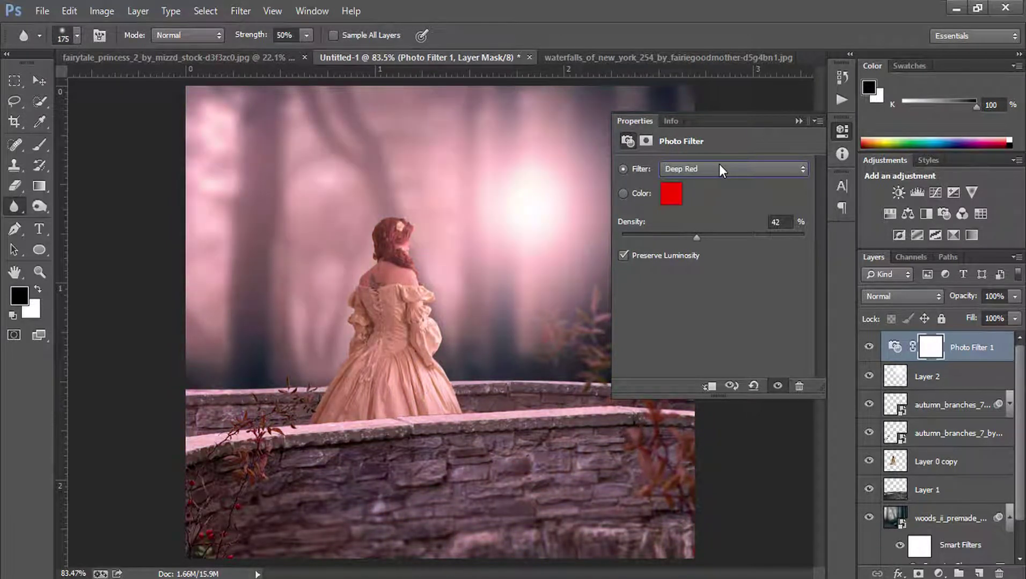
key("Up")
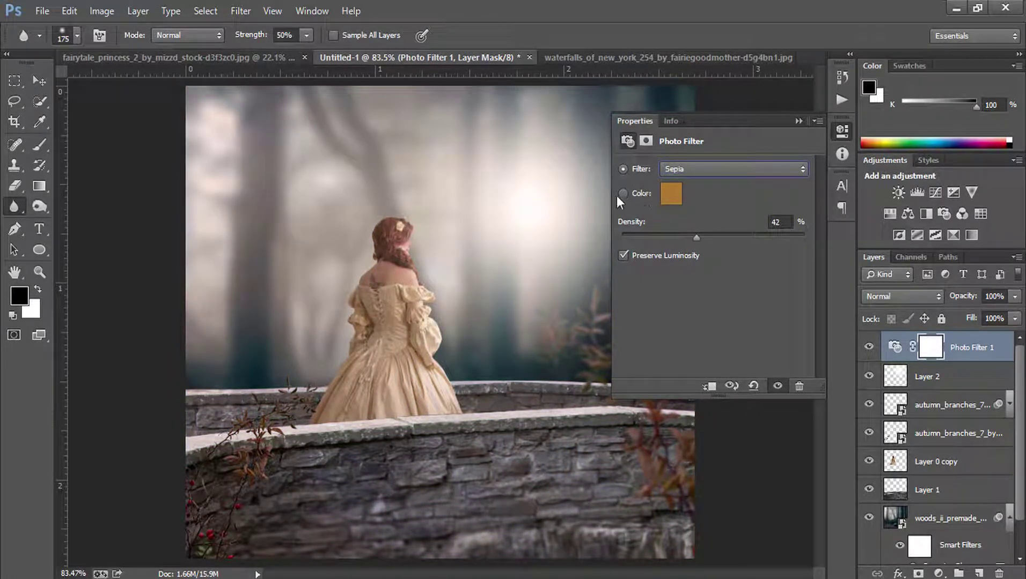
Switch to a custom filter colour and pick a bright orange ffaa31
left_click(622, 194)
left_click(672, 194)
left_click_drag(703, 230, 704, 195)
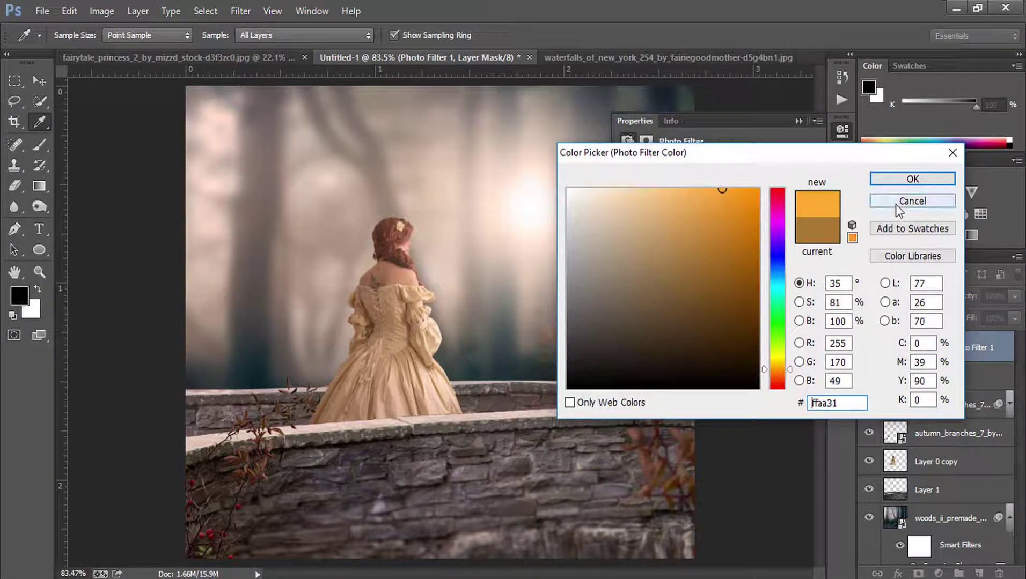
Confirm the orange, then try the Sepia, Deep Blue and Deep Emerald preset filters
left_click(880, 179)
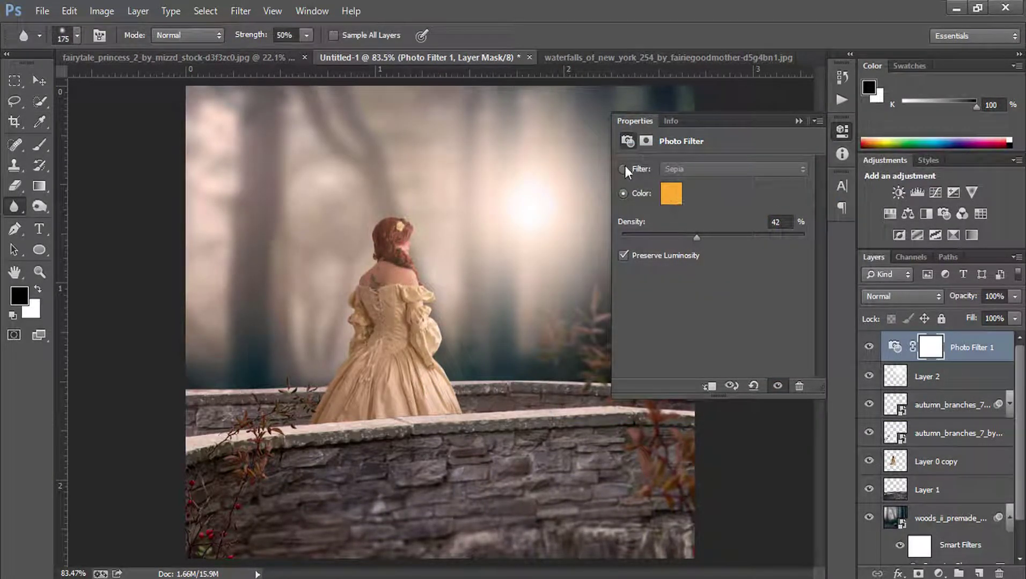
left_click(622, 169)
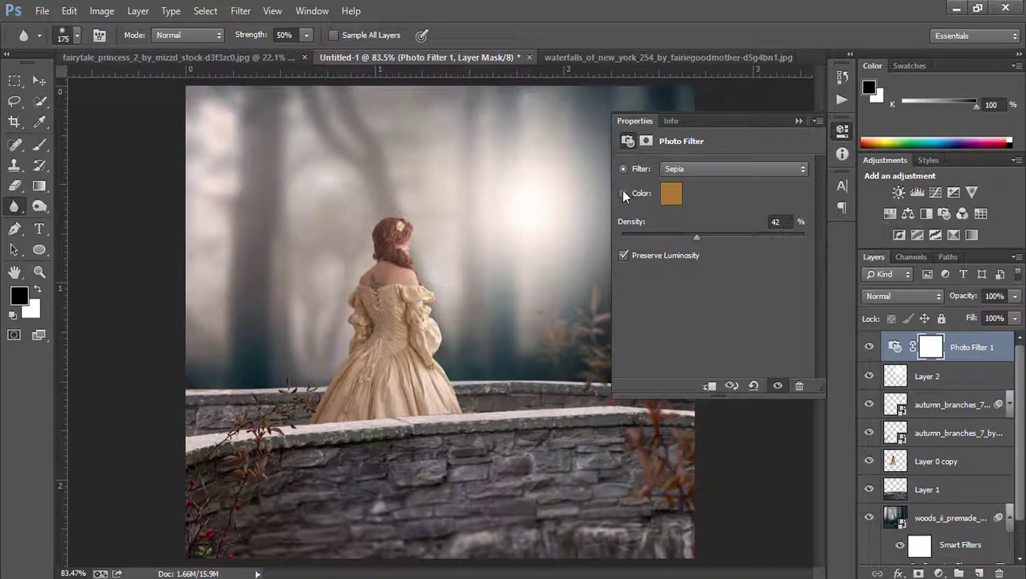
left_click(704, 172)
key("Down")
key("Down")
key("Return")
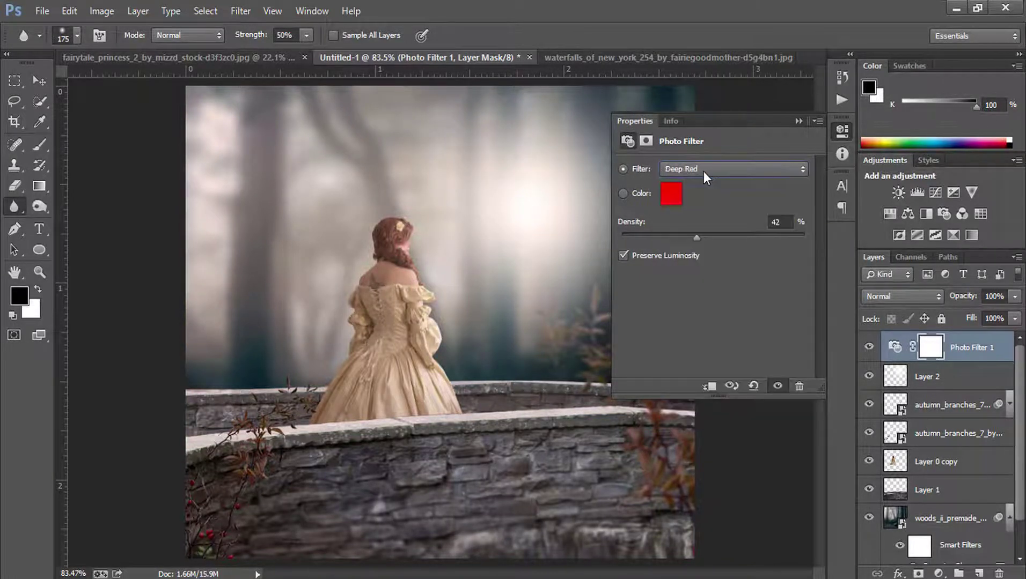
key("Down")
Set a custom green 08bd08 filter colour at 47% density and close the Properties panel
left_click(670, 193)
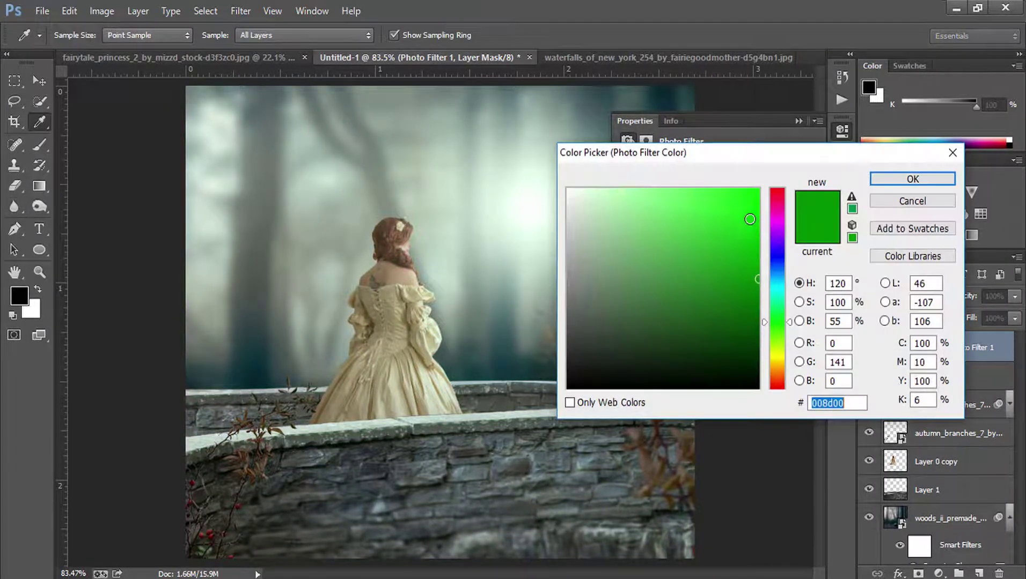
left_click(730, 189)
mouse_move(733, 189)
left_mouse_down()
mouse_move(764, 269)
mouse_move(795, 292)
left_mouse_up()
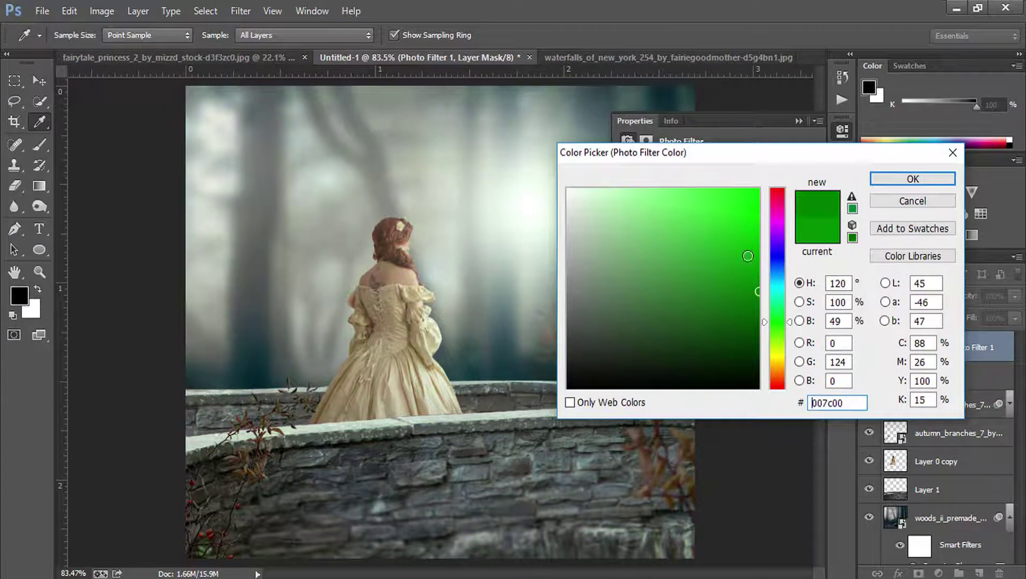
left_click_drag(747, 256, 751, 240)
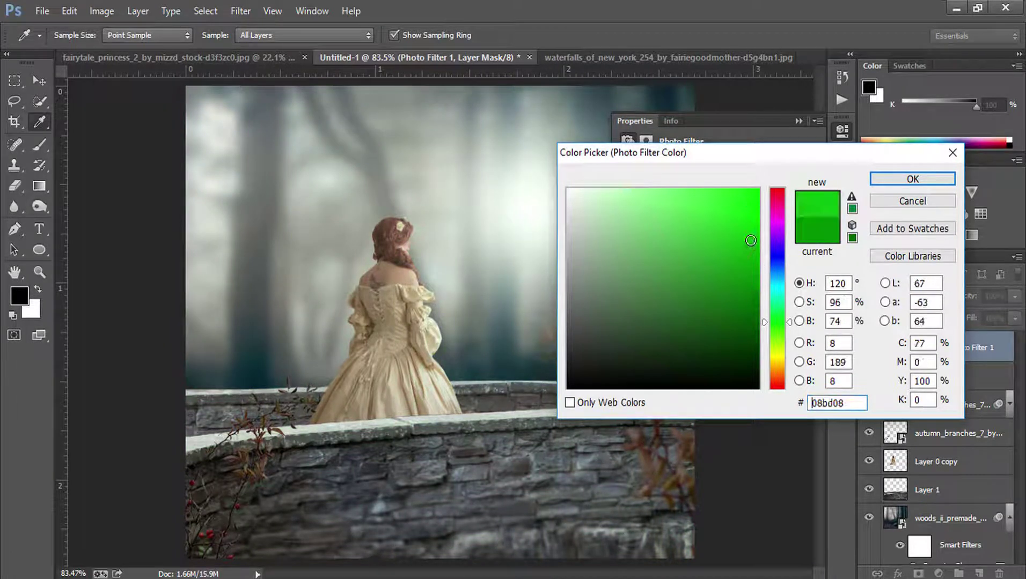
left_click(902, 204)
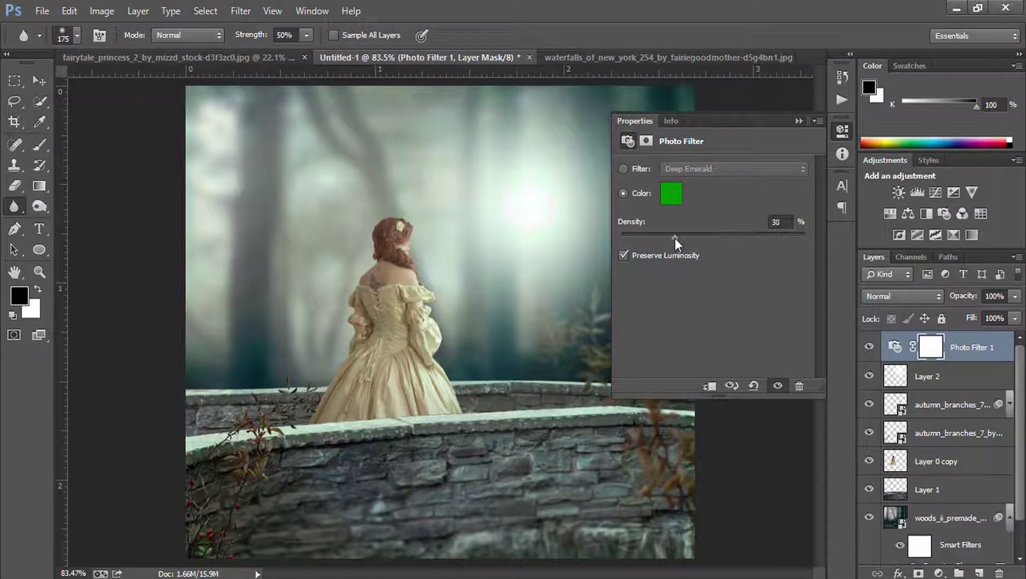
left_click_drag(698, 238, 688, 238)
left_click(707, 238)
left_click(798, 121)
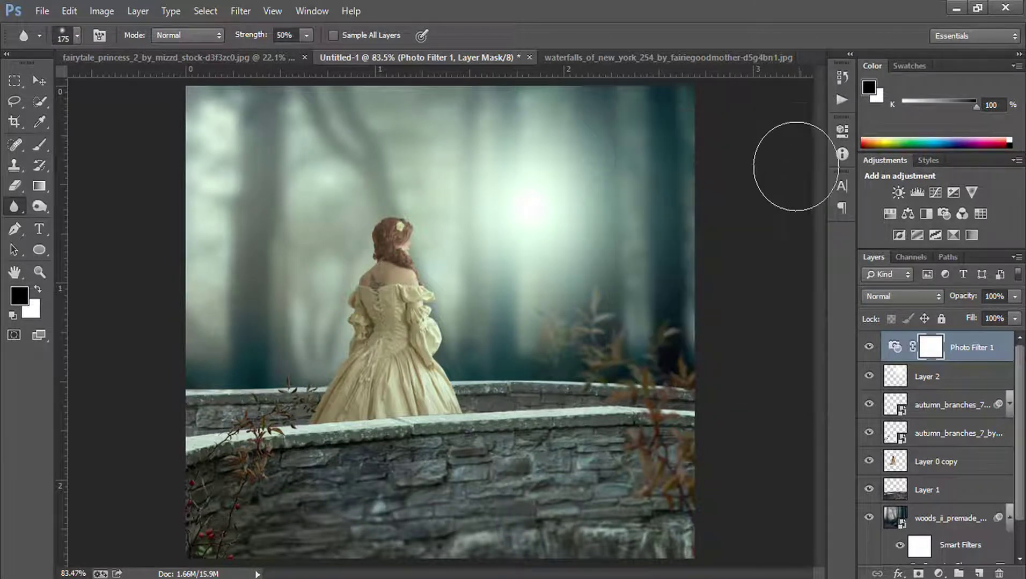
Add a Gradient Fill layer using the Violet-Orange preset gradient
left_click(979, 573)
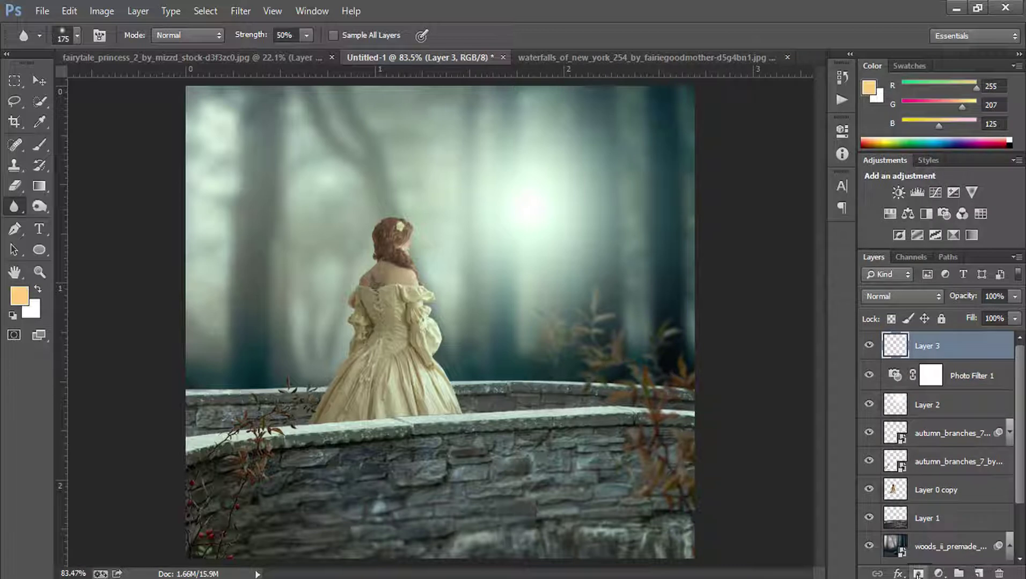
left_click(938, 573)
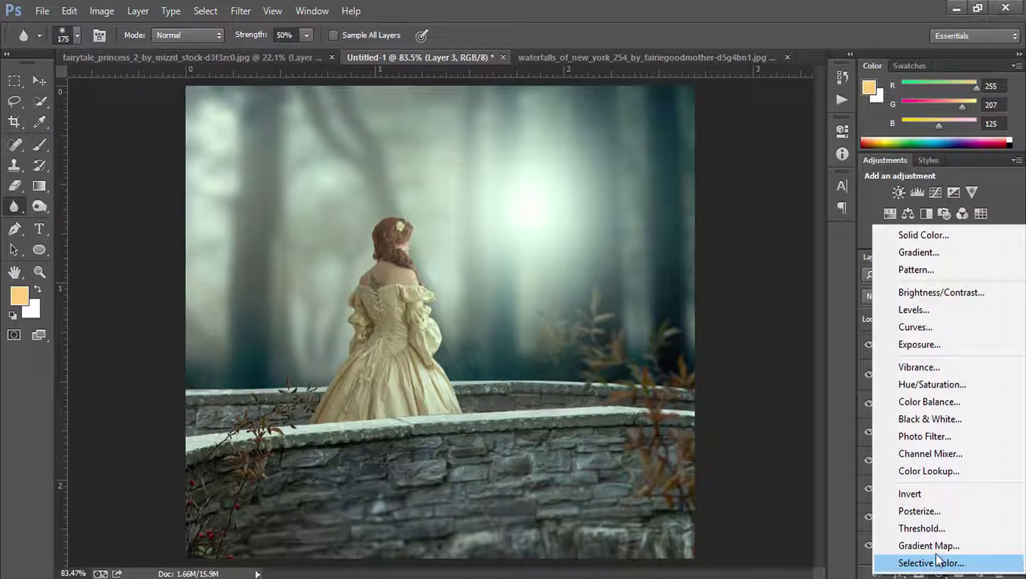
left_click(921, 254)
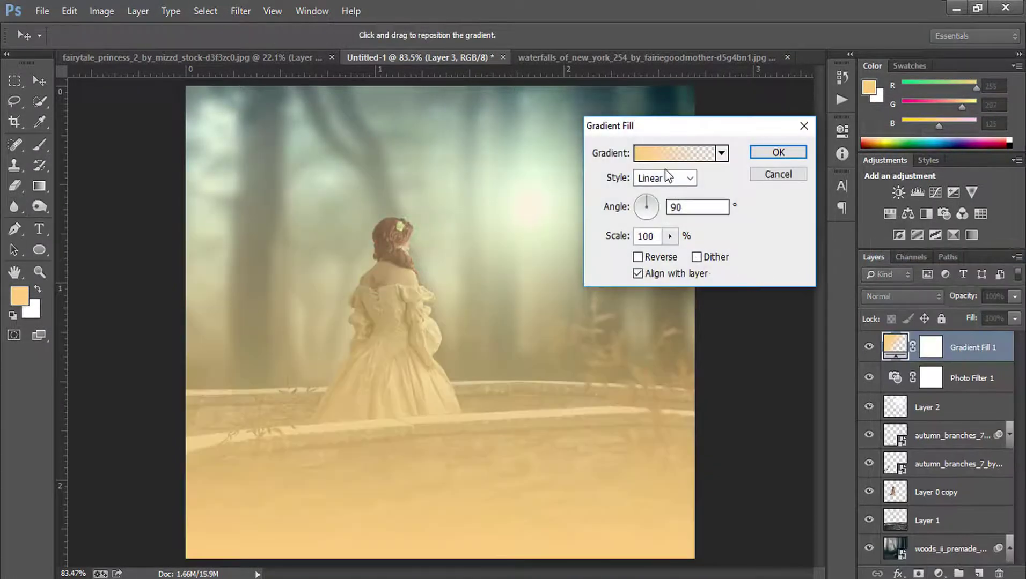
left_click(671, 154)
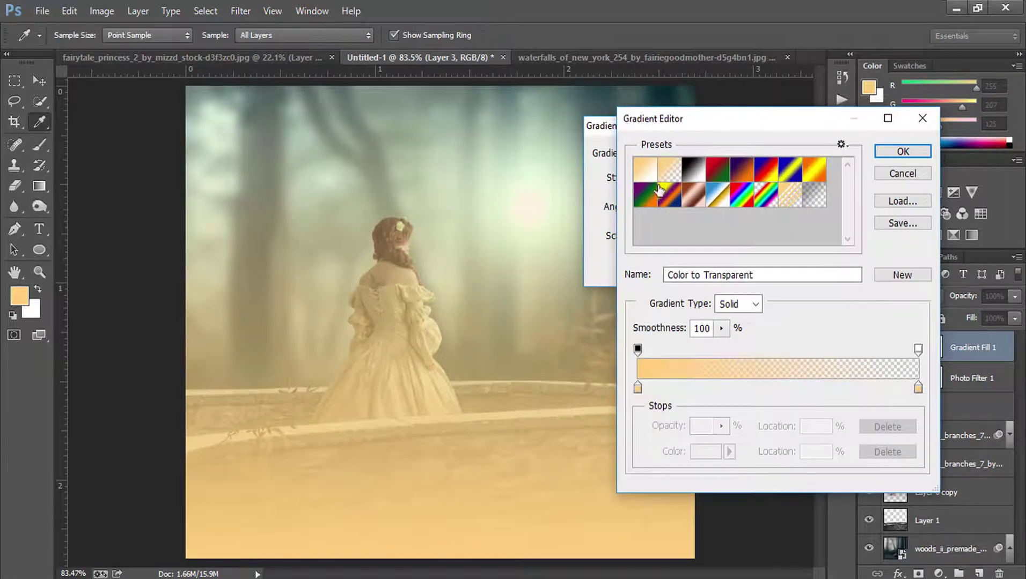
left_click(746, 173)
left_click(885, 152)
left_click(722, 154)
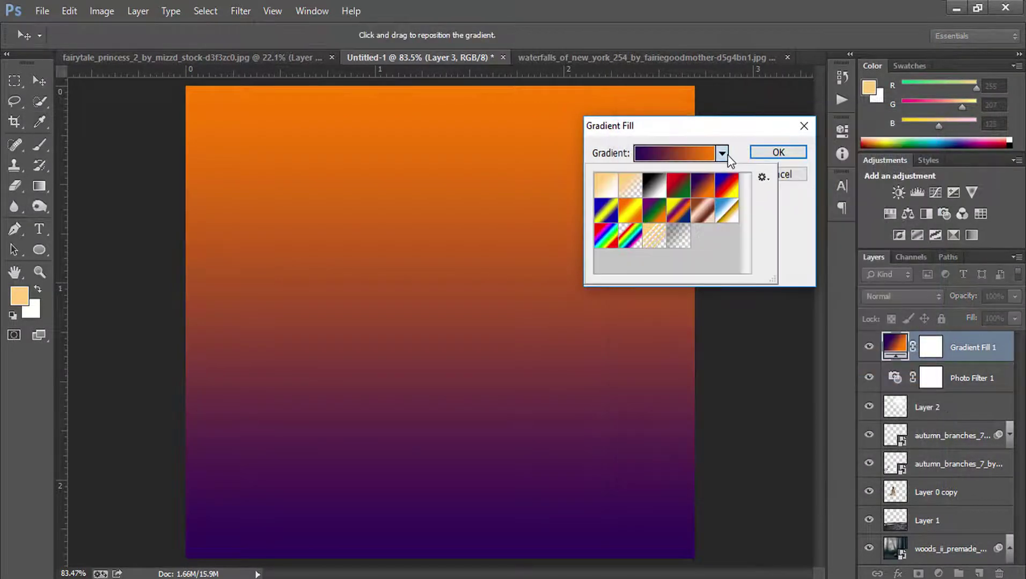
left_click(783, 154)
Preview blend modes such as Screen and Soft Light on Gradient Fill 1
left_click(890, 296)
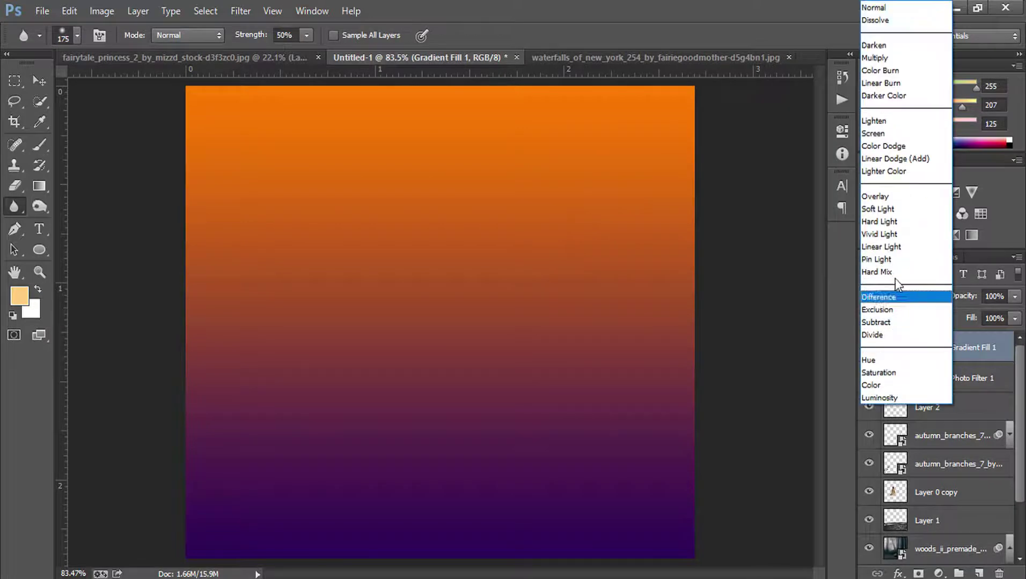
left_click(881, 134)
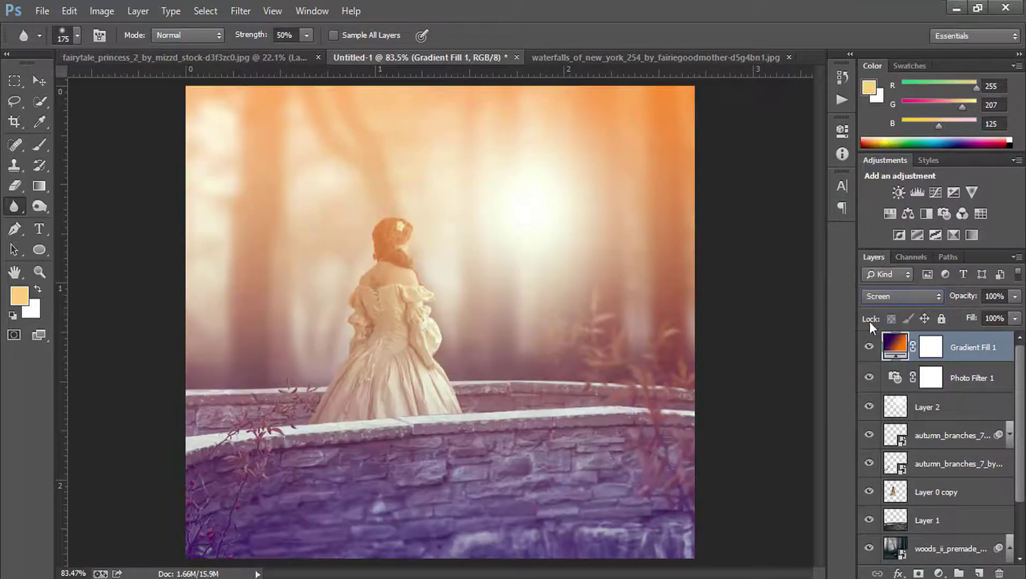
left_click(897, 291)
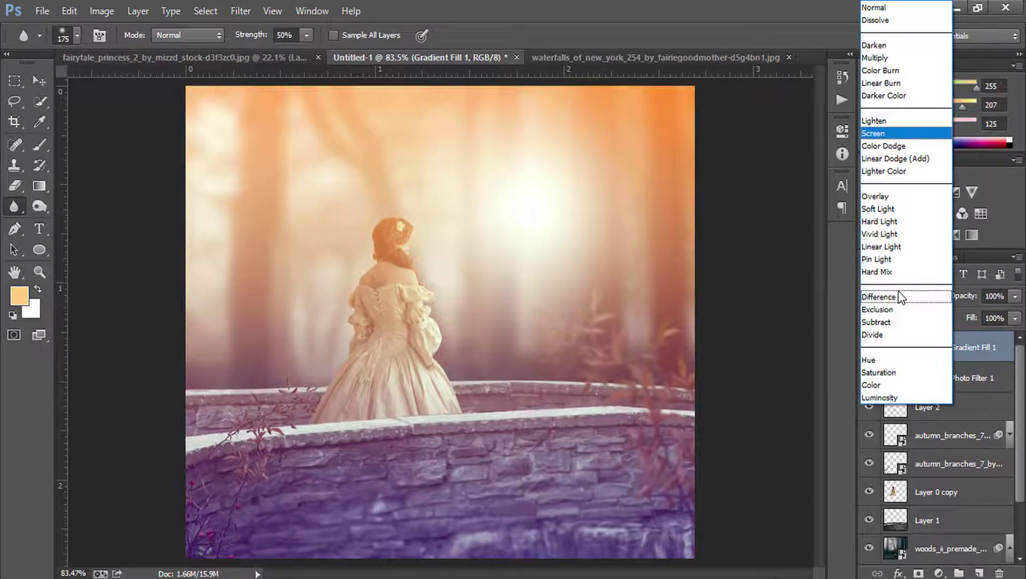
left_click(884, 208)
key("Down")
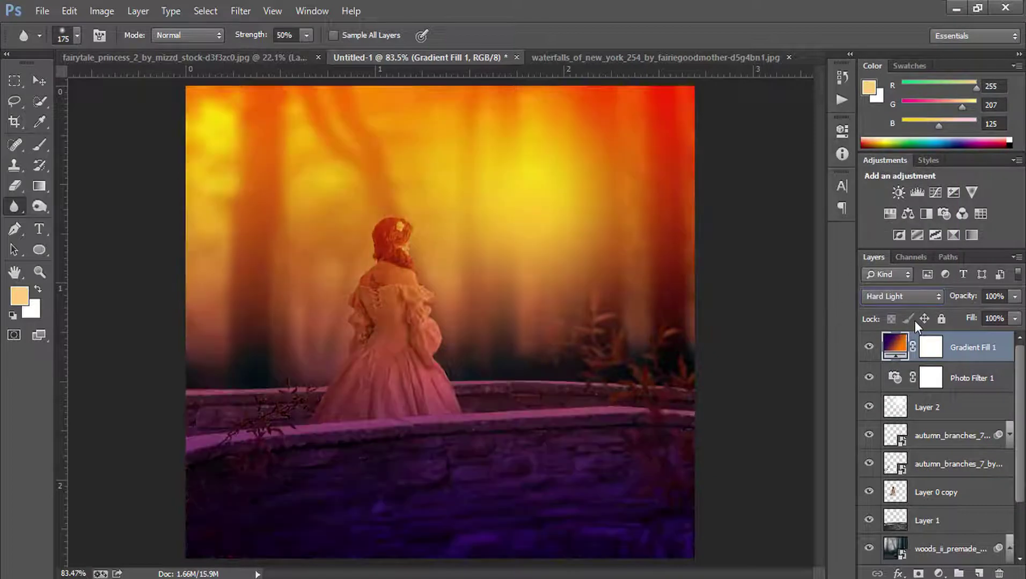
key("Down")
key("Down")
key("Down")
key("Down")
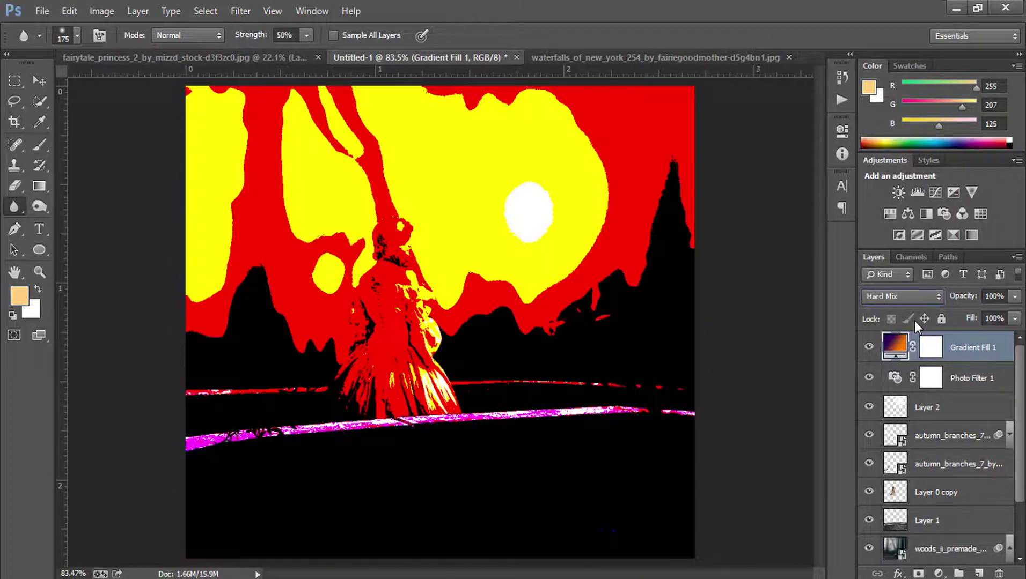
key("Down")
key("Down")
key("Down")
key("Down")
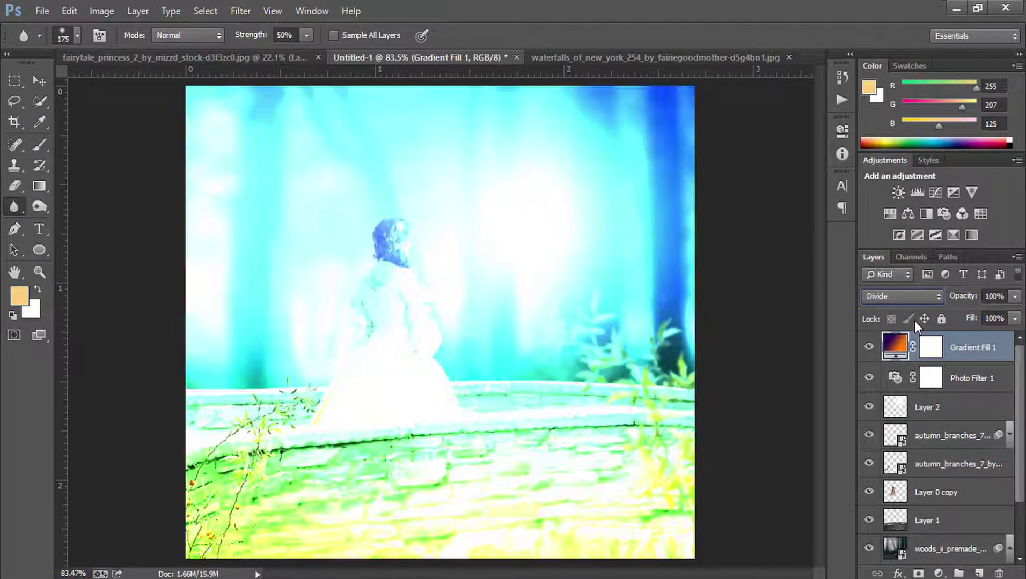
key("Down")
key("Down")
key("Up")
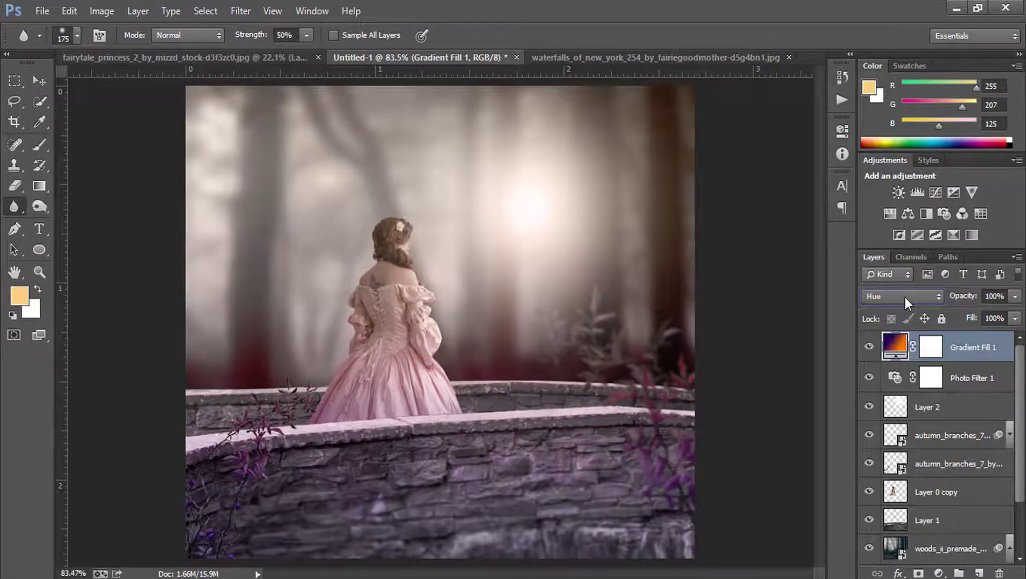
key("Down")
key("Down")
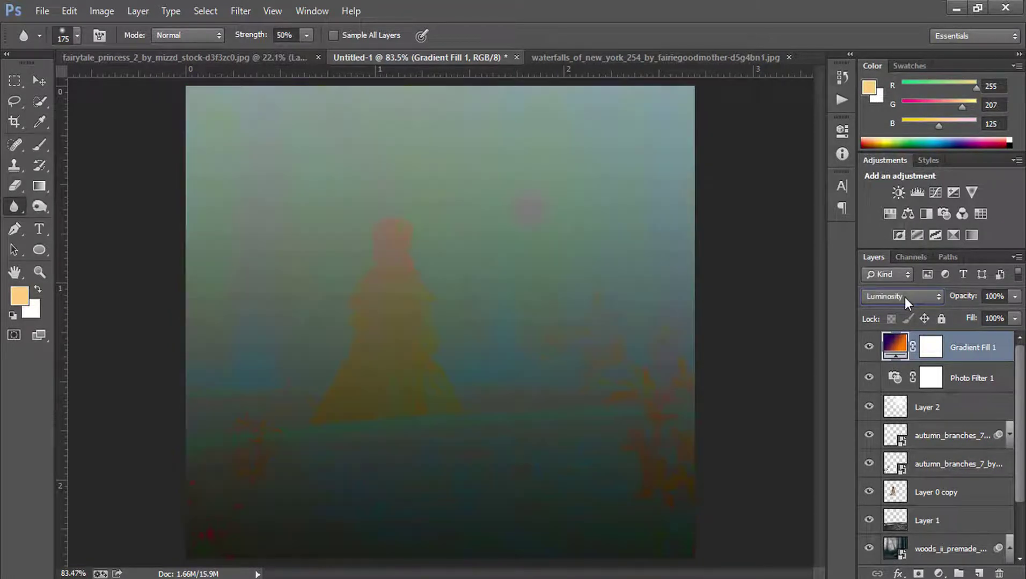
Set Gradient Fill 1 to Screen with 32% opacity and 0% fill
left_click(905, 297)
left_click(892, 134)
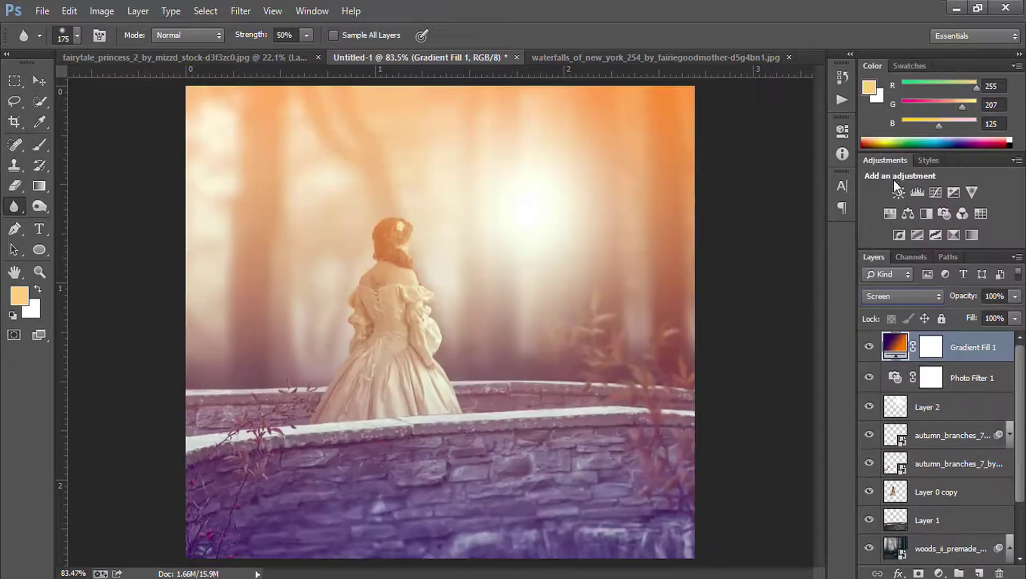
mouse_move(963, 300)
left_mouse_down()
mouse_move(912, 301)
mouse_move(942, 300)
mouse_move(921, 301)
left_mouse_up()
key("Return")
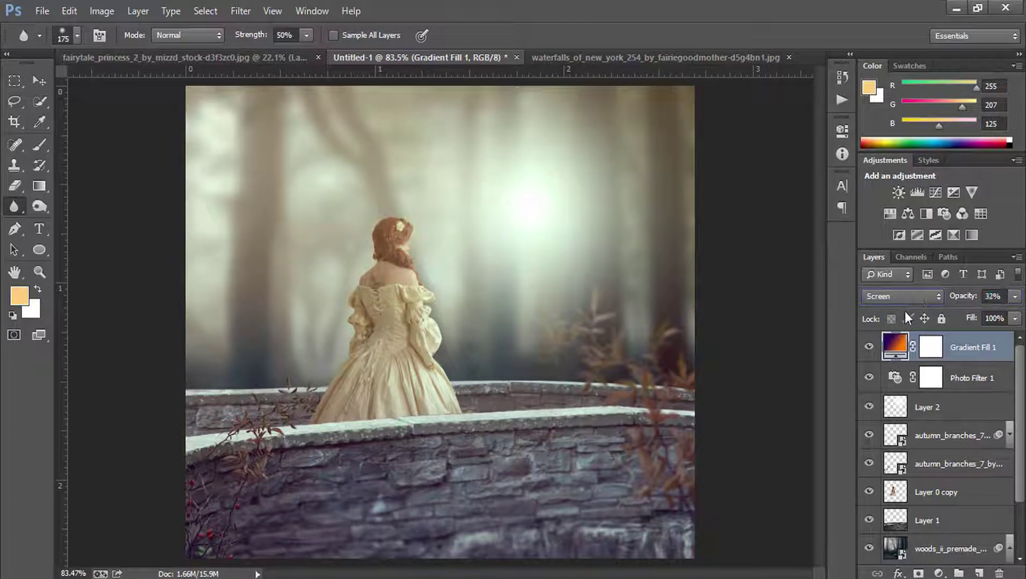
left_click_drag(978, 317, 884, 329)
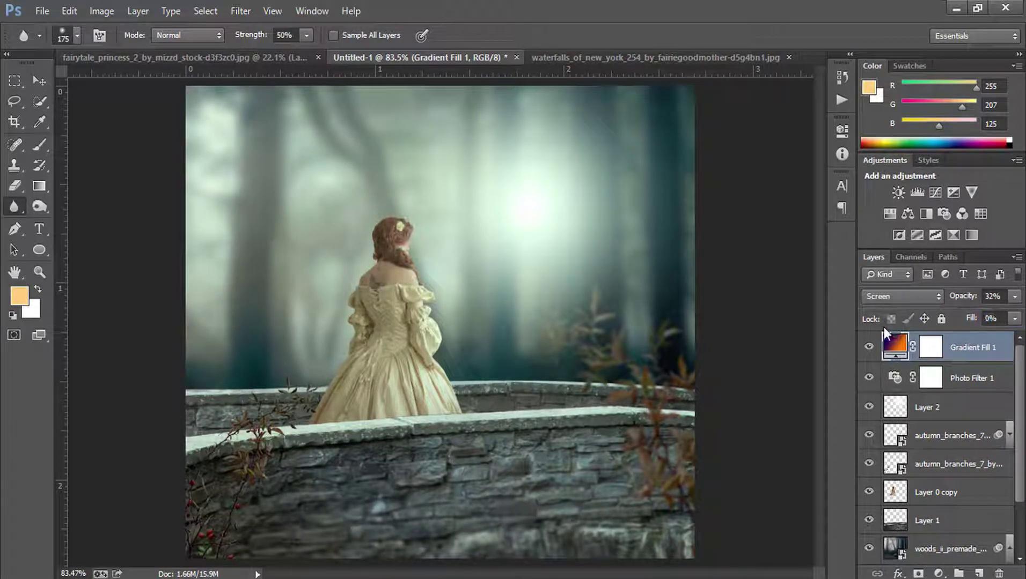
Toggle Gradient Fill 1's visibility to compare the image before and after
left_click(869, 347)
left_click(868, 347)
left_click(868, 347)
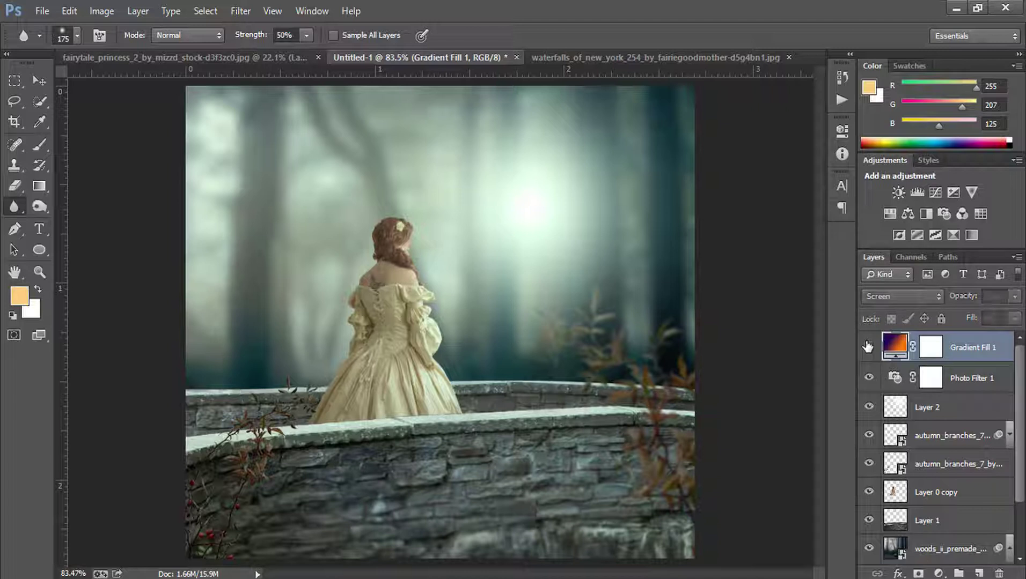
left_click(868, 347)
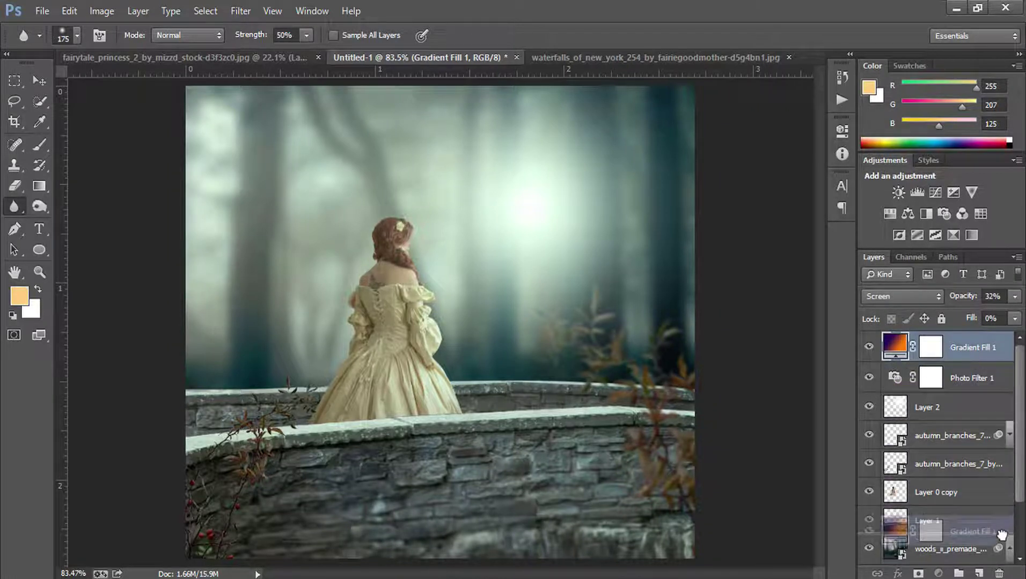
Delete Gradient Fill 1 and merge all visible layers into a new Layer 3 with Apply Image
left_click_drag(981, 351, 999, 573)
left_click(978, 573)
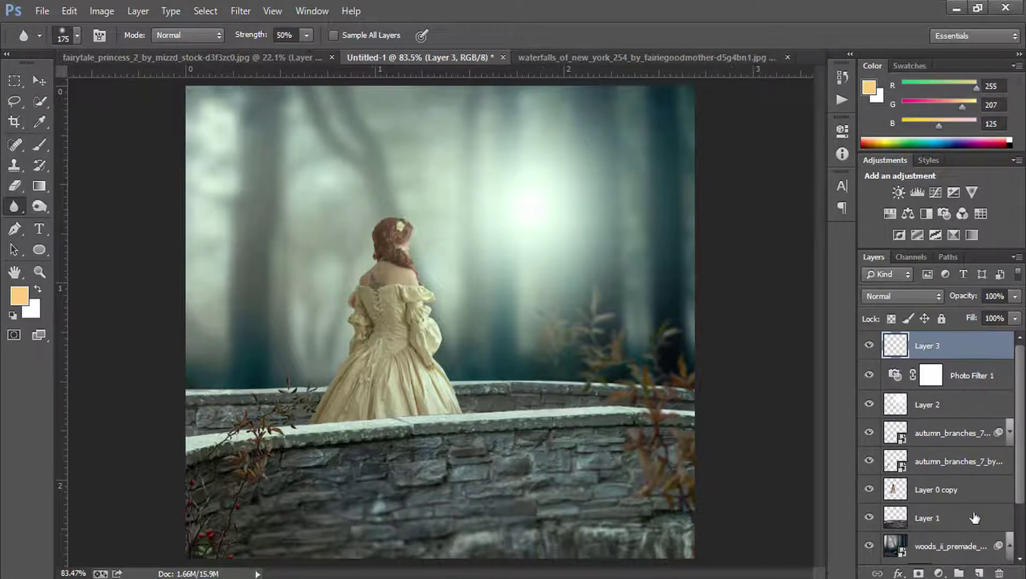
left_click(101, 10)
left_click(174, 237)
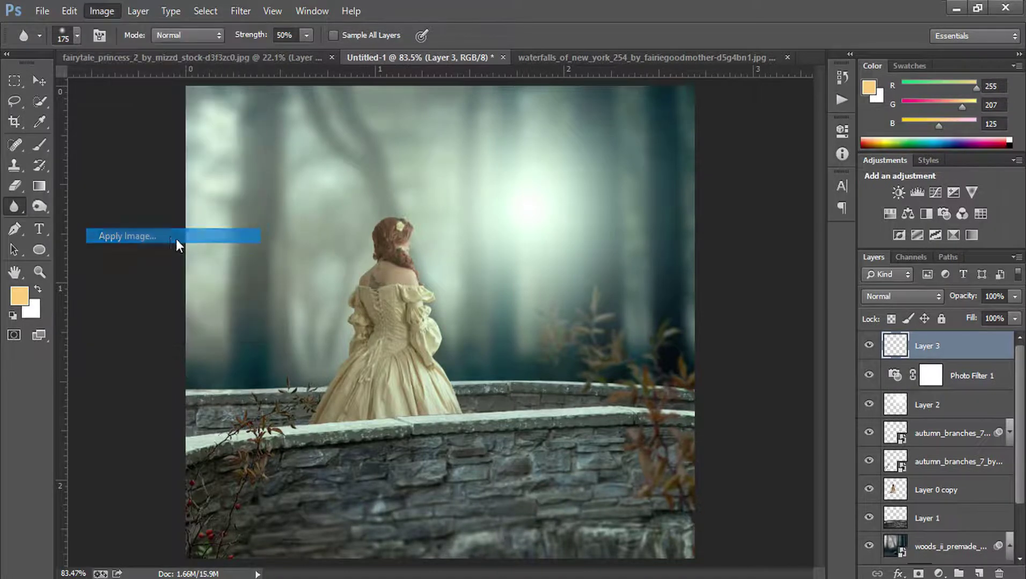
left_click(635, 160)
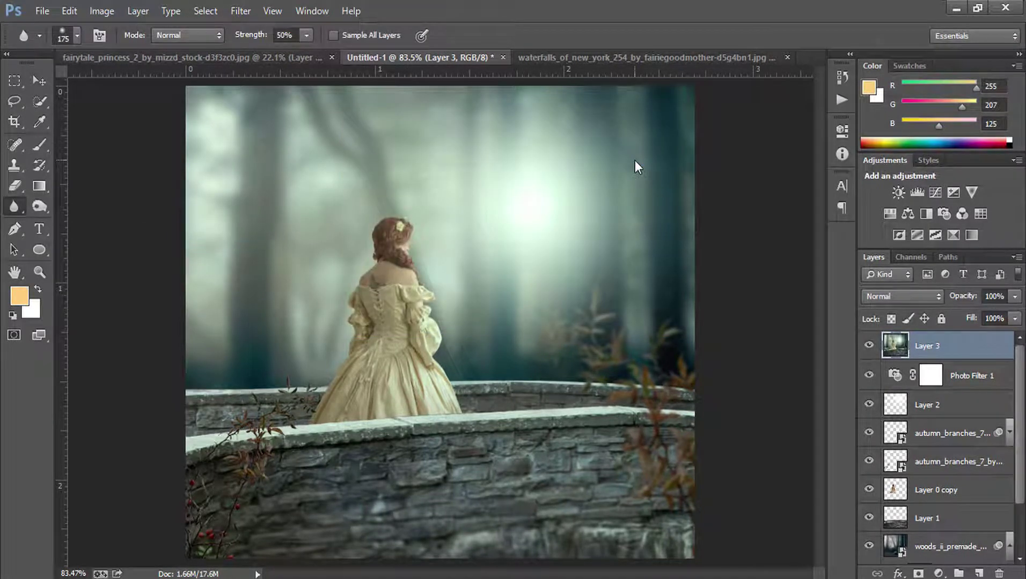
left_click(240, 11)
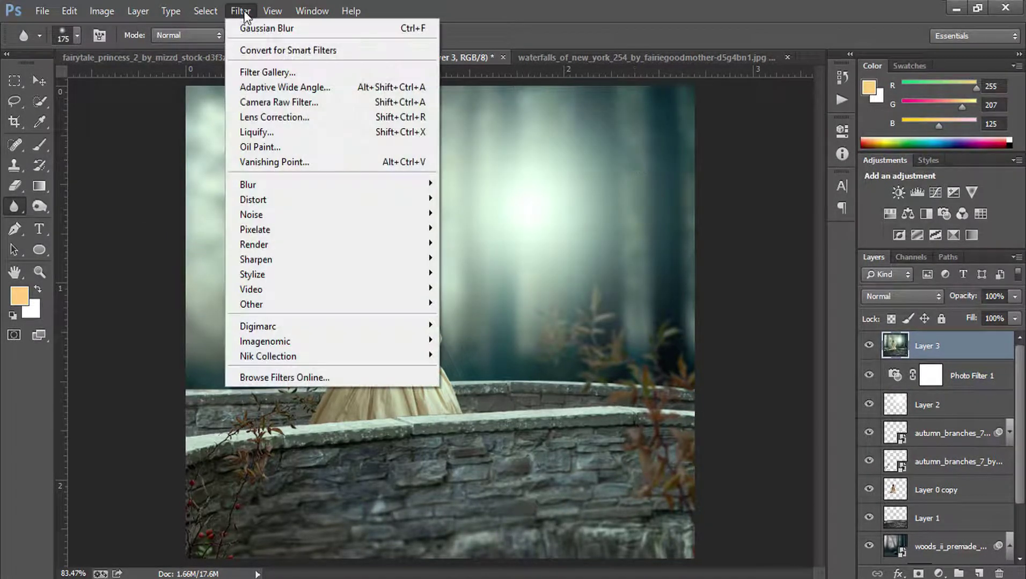
Grade Layer 3 in Camera Raw: Temperature +8, Exposure -0.15, Contrast +38, Whites +28, Clarity -21, Vibrance +39
left_click(294, 102)
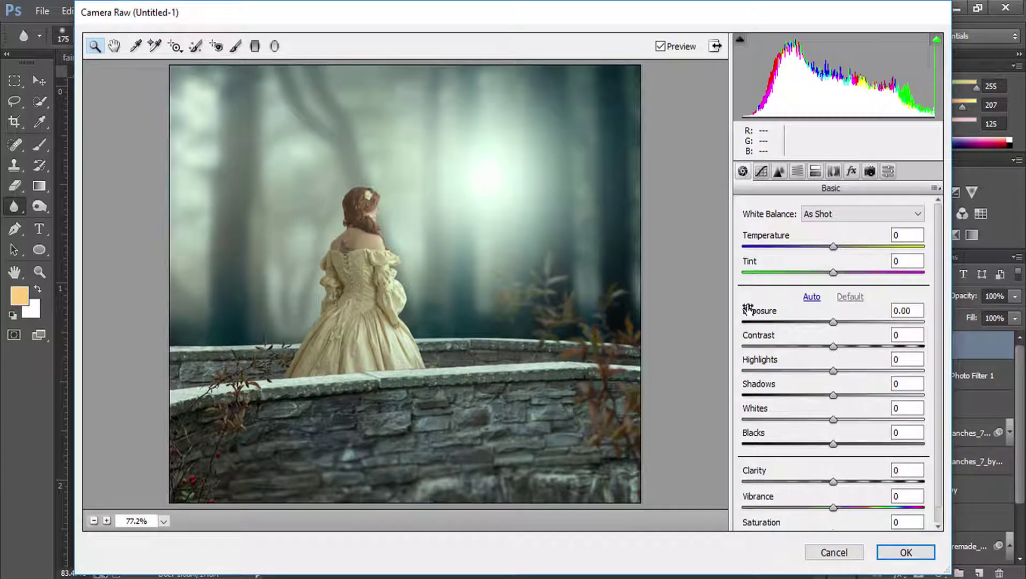
left_click_drag(833, 247, 840, 247)
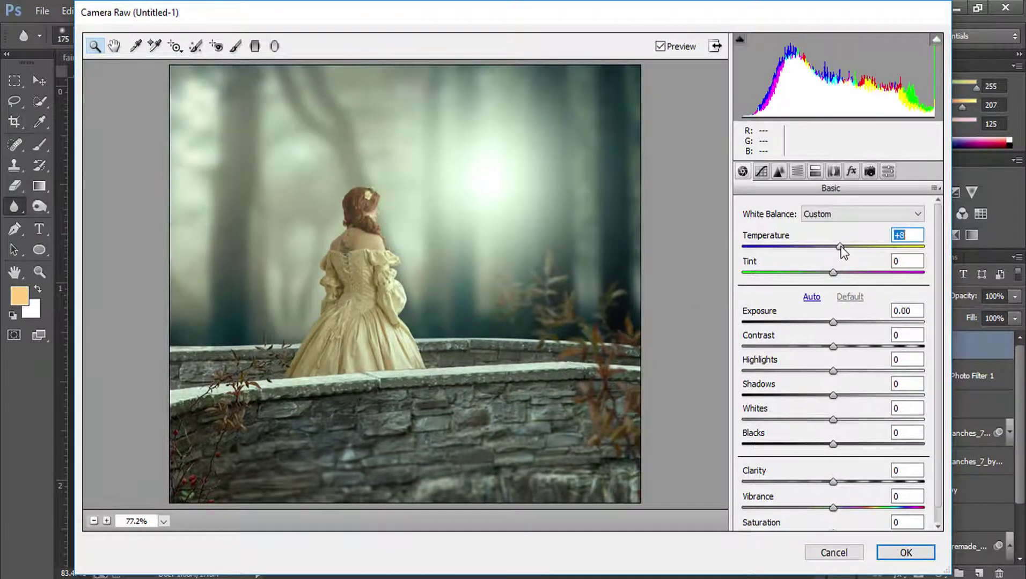
mouse_move(834, 322)
left_mouse_down()
mouse_move(839, 346)
mouse_move(868, 347)
left_mouse_up()
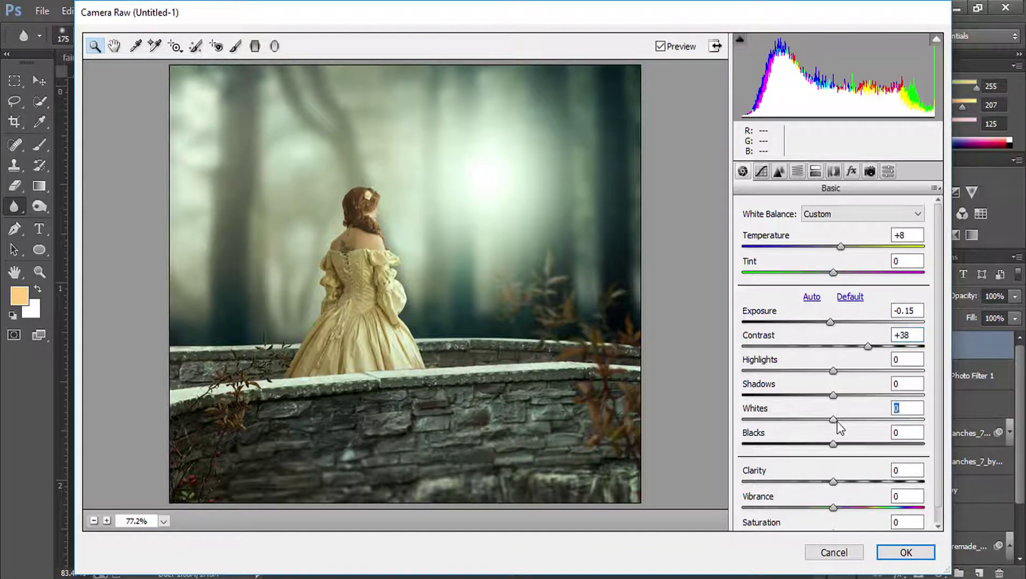
left_click_drag(832, 424, 859, 427)
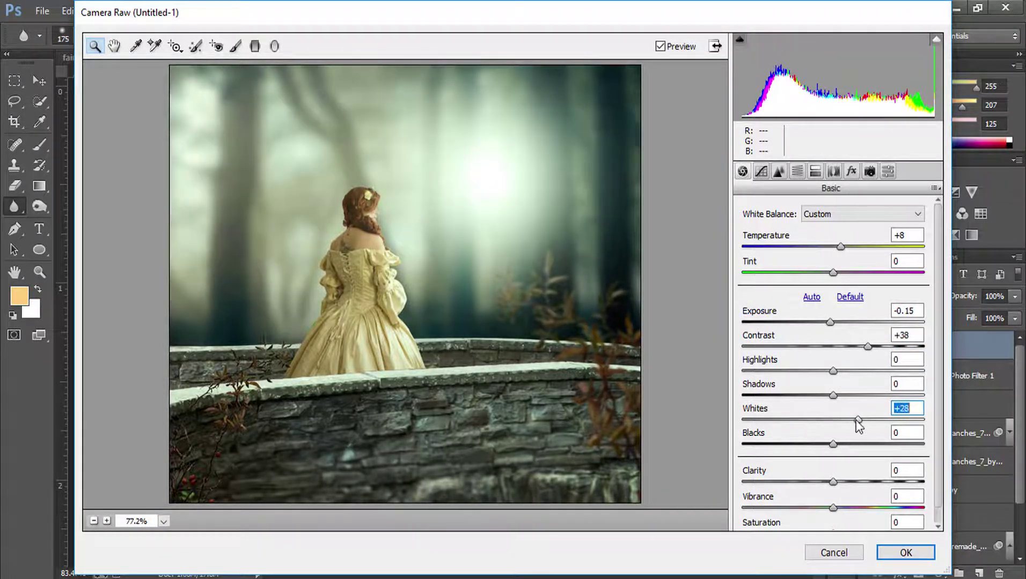
left_click_drag(834, 482, 914, 511)
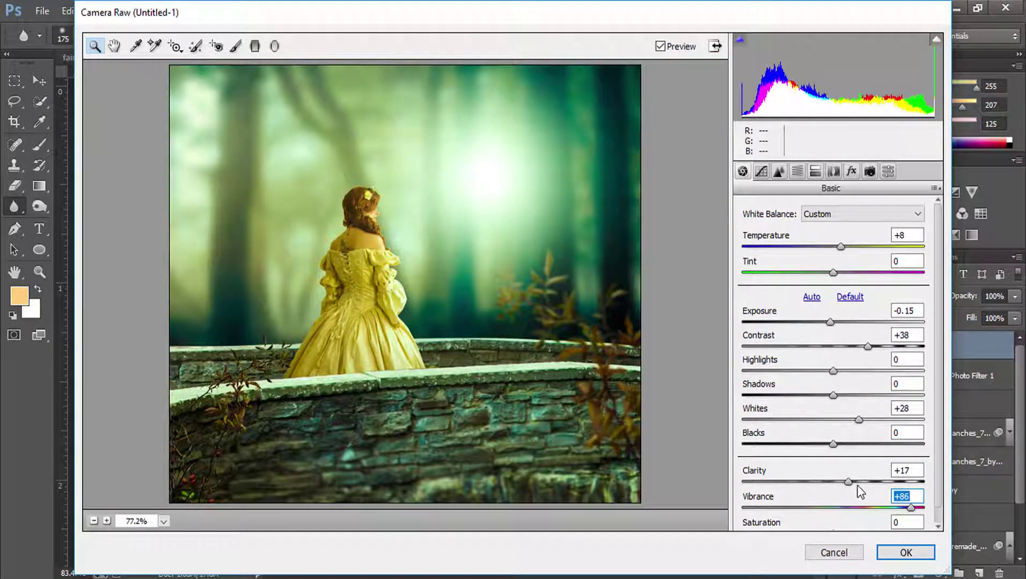
left_click_drag(848, 482, 818, 489)
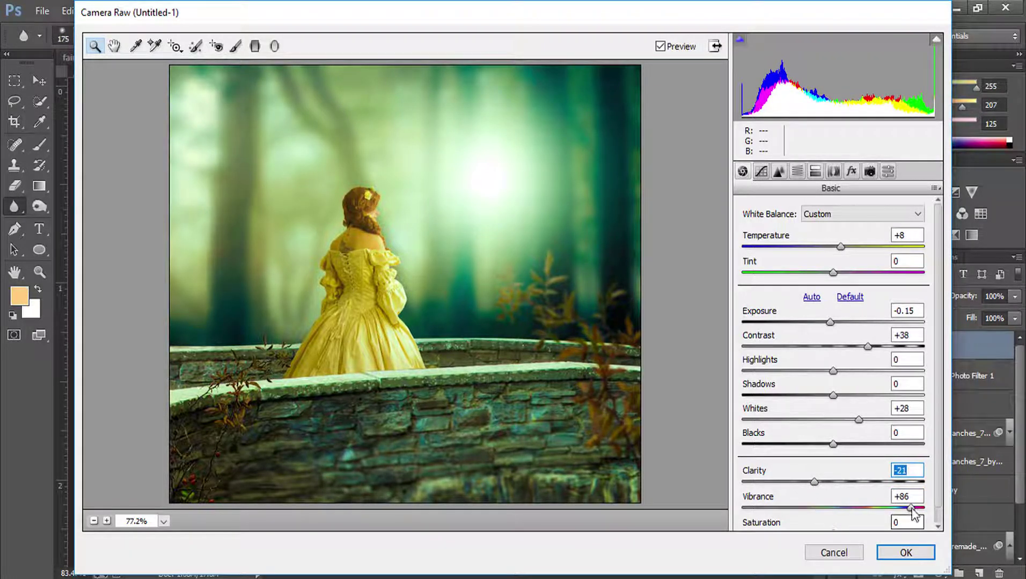
left_click_drag(912, 509, 869, 507)
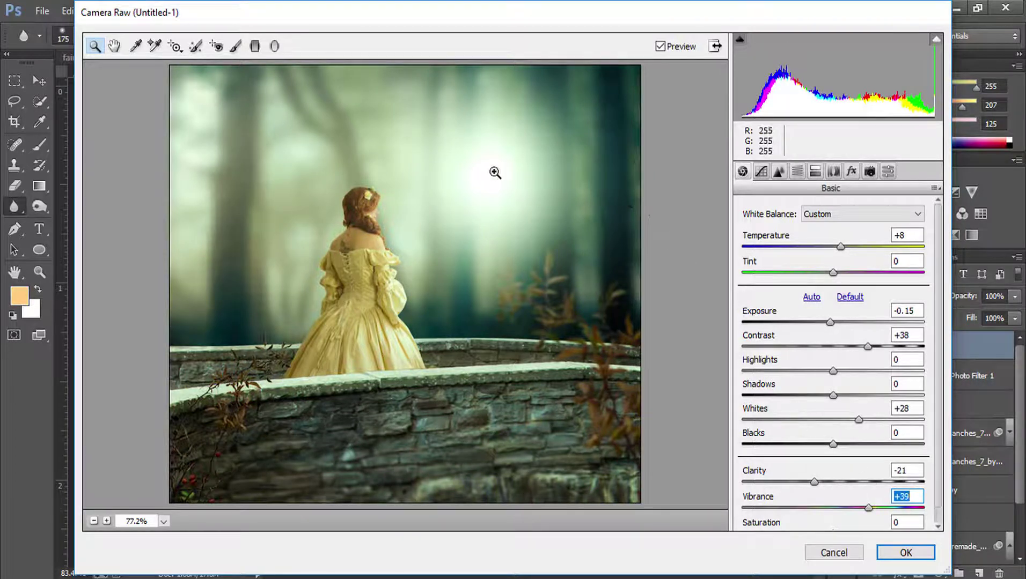
Darken the lower bridge wall with a bottom-up Exposure -1.75 graduated filter, then apply Camera Raw
left_click(256, 46)
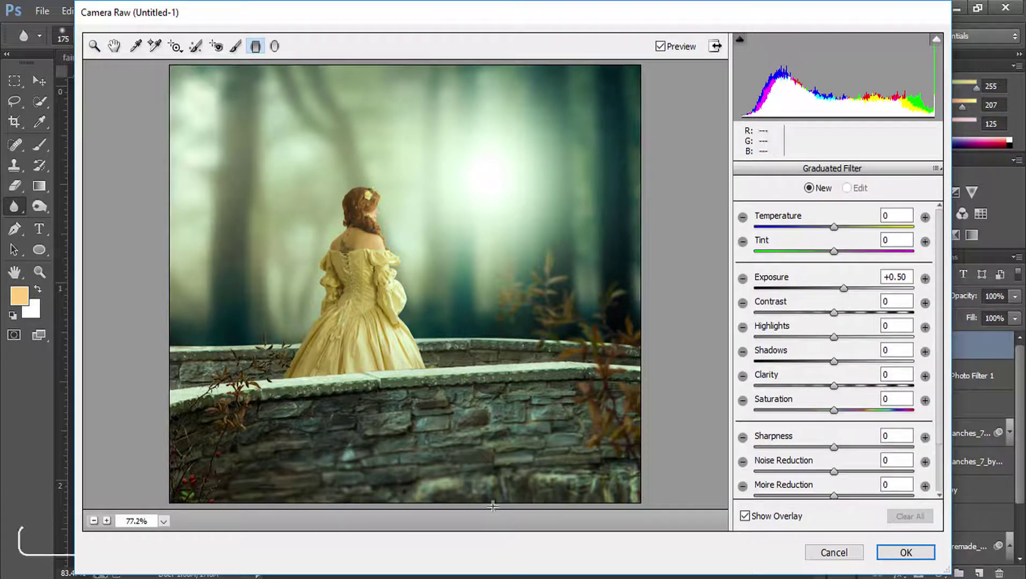
left_click_drag(492, 506, 490, 432)
left_click(840, 297)
left_click_drag(837, 291, 798, 289)
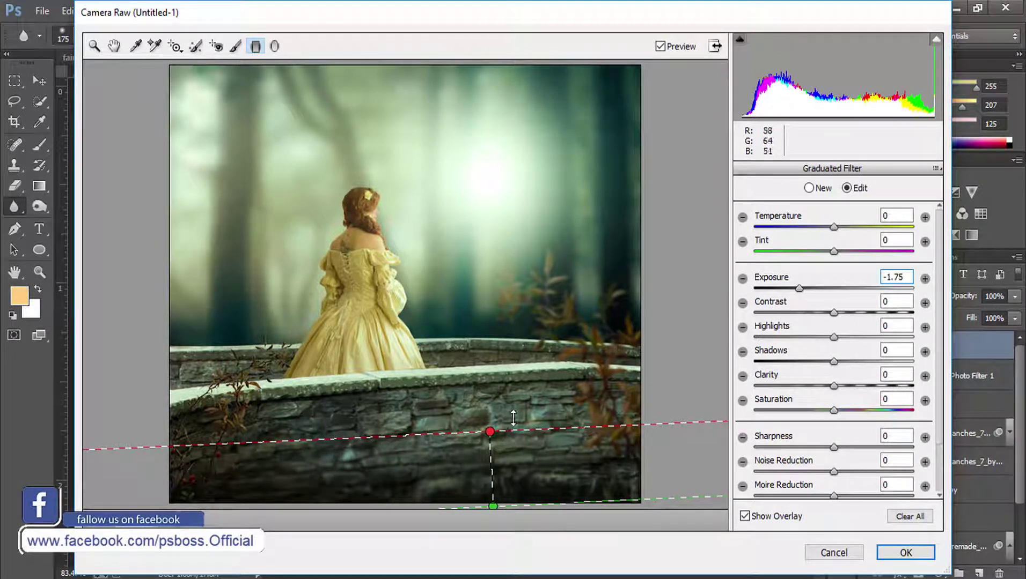
left_click_drag(515, 429, 517, 410)
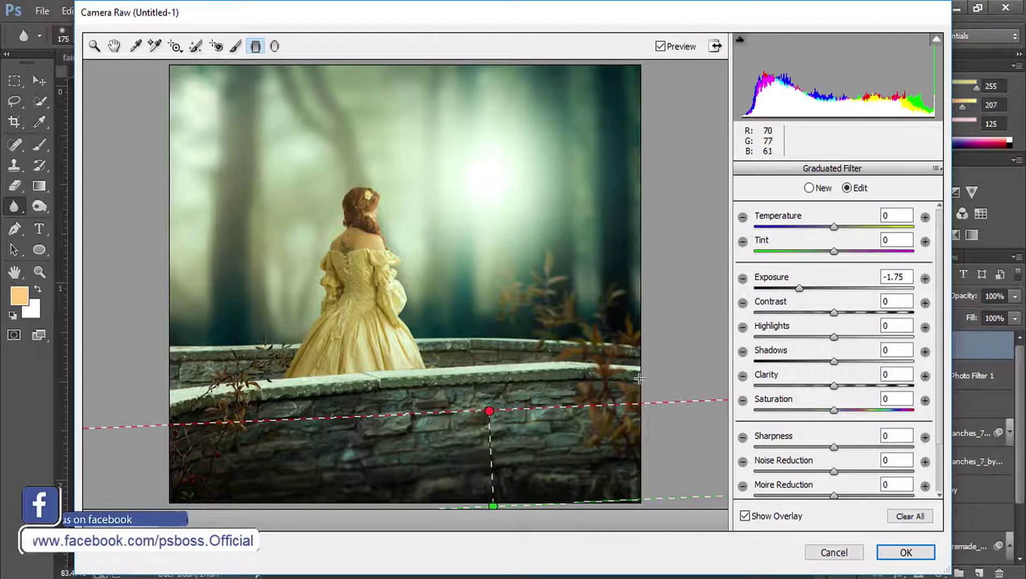
left_click(899, 555)
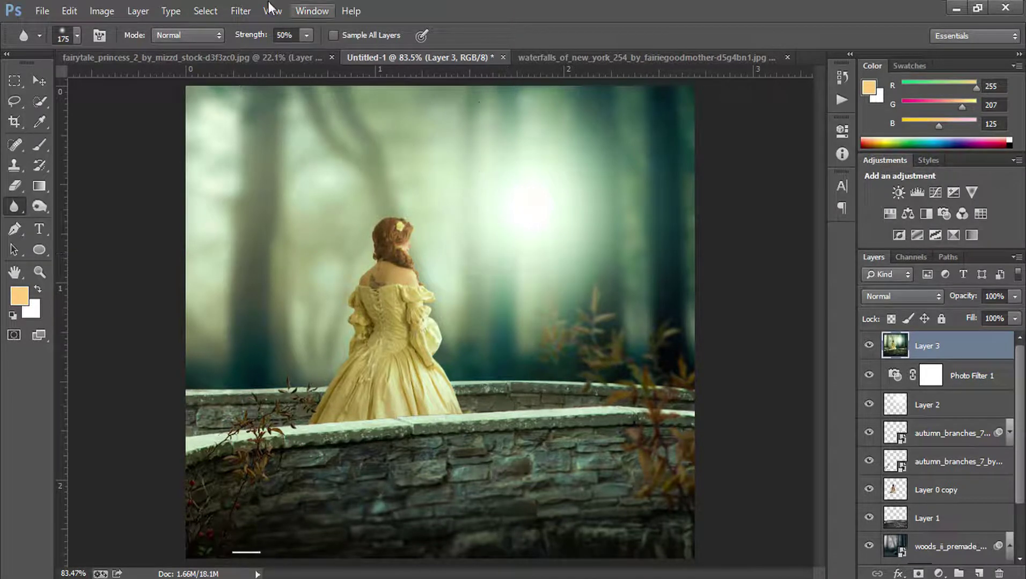
Launch Nik Collection's Color Efex Pro 4 on Layer 3
left_click(239, 9)
mouse_move(268, 356)
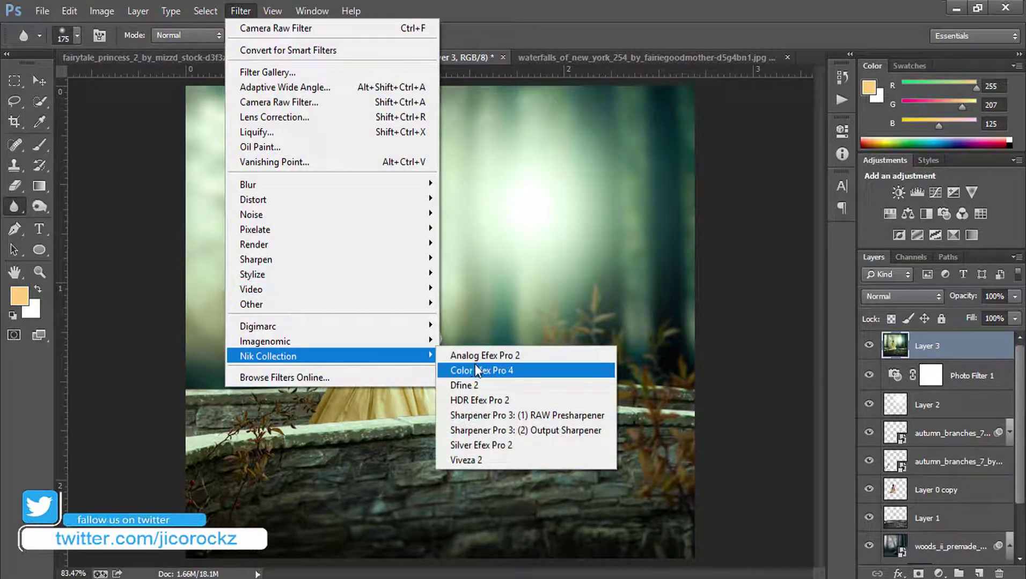
left_click(491, 369)
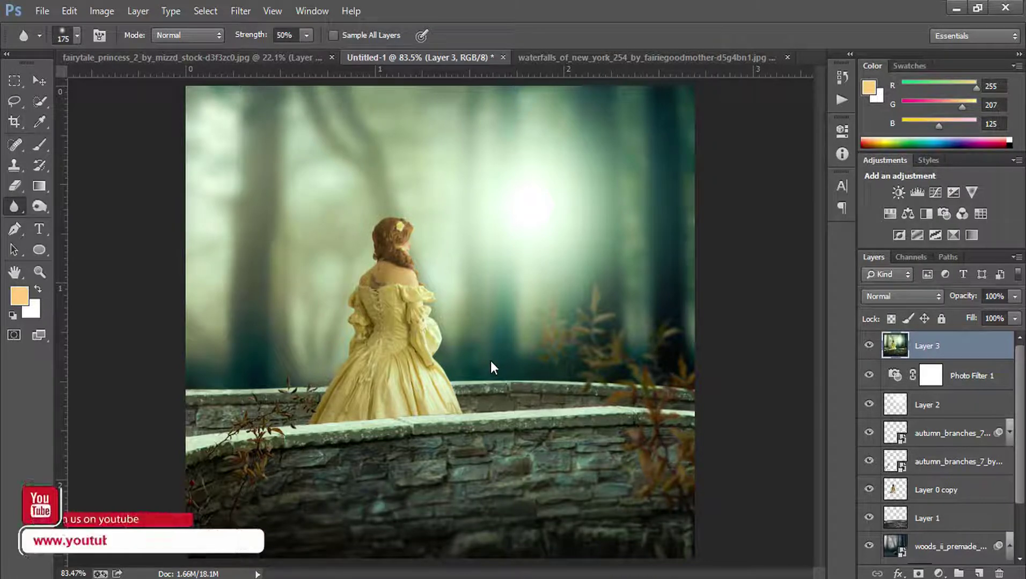
key("ctrl+f")
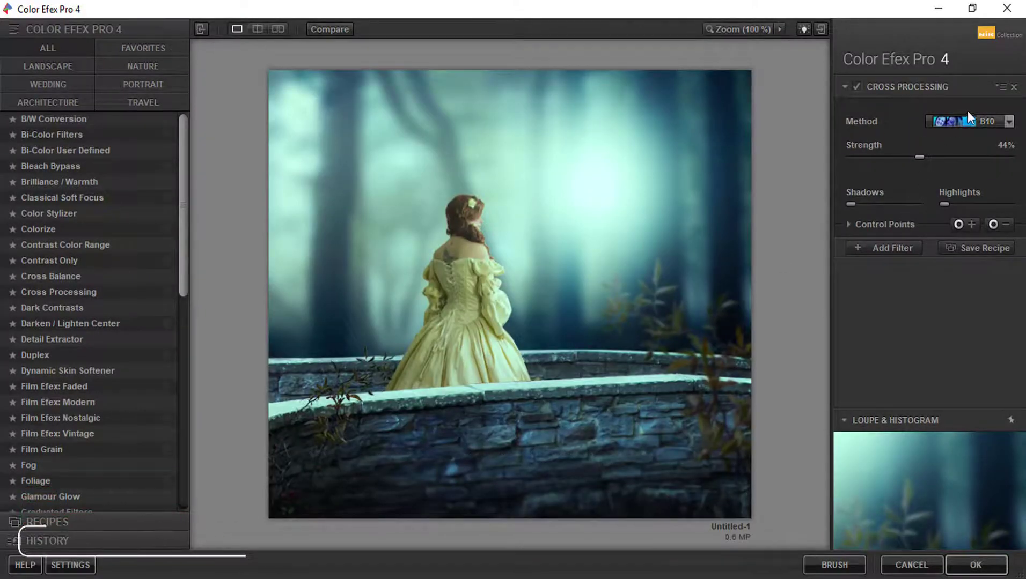
Apply Cross Processing with method B04 at 34% strength
left_click(970, 119)
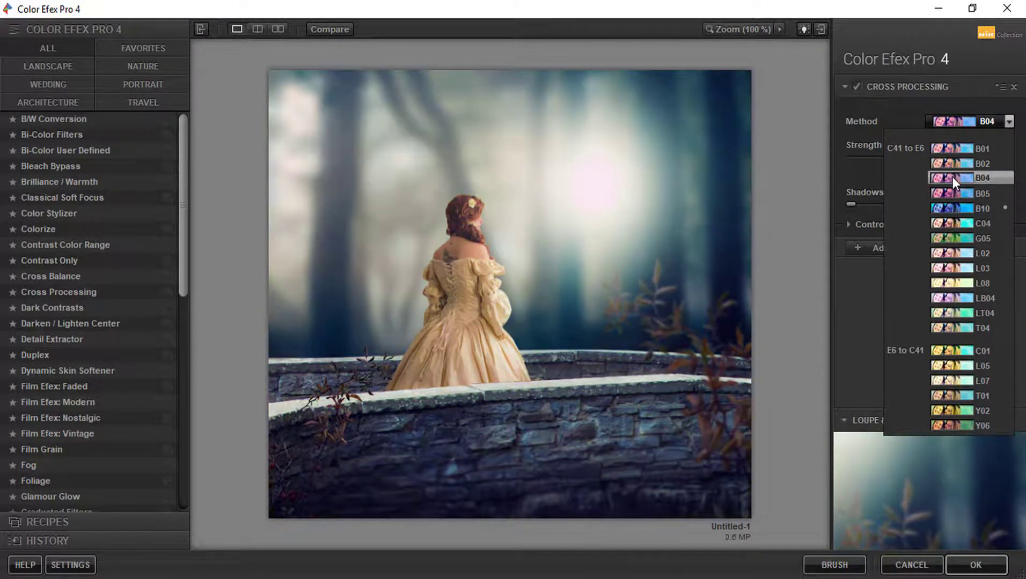
left_click(952, 199)
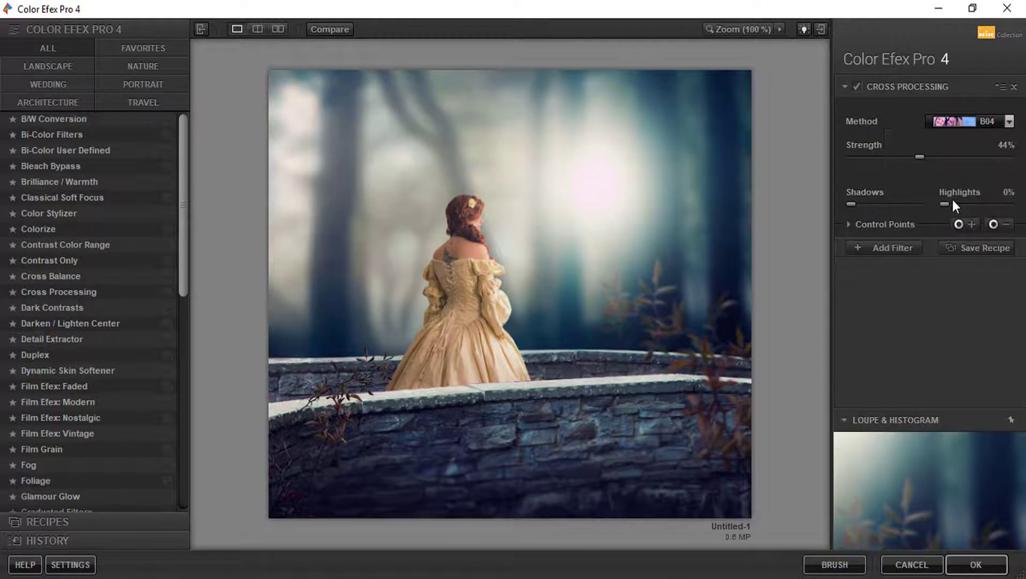
left_click(956, 125)
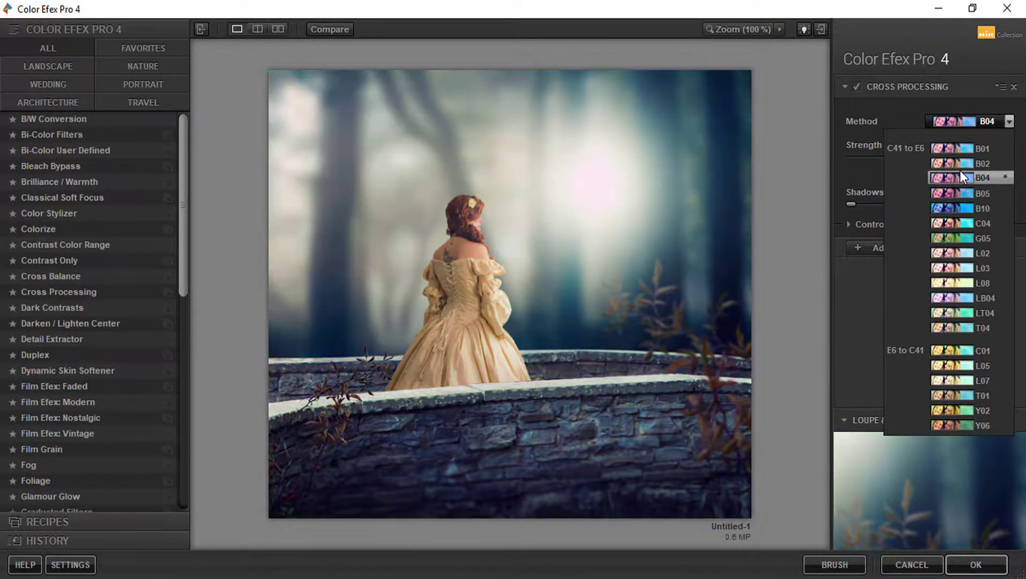
left_click(960, 172)
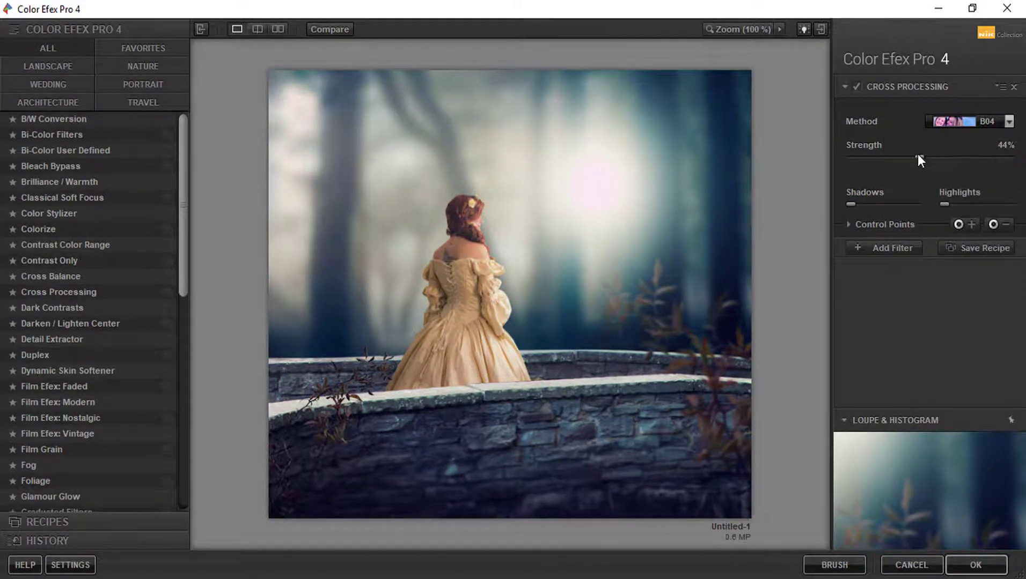
left_click_drag(942, 159, 909, 163)
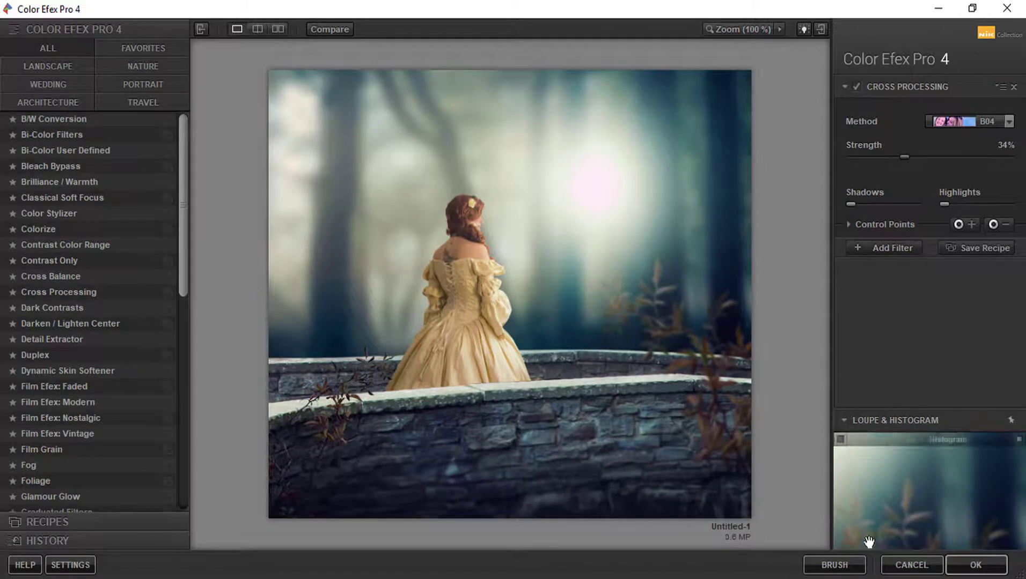
left_click(979, 572)
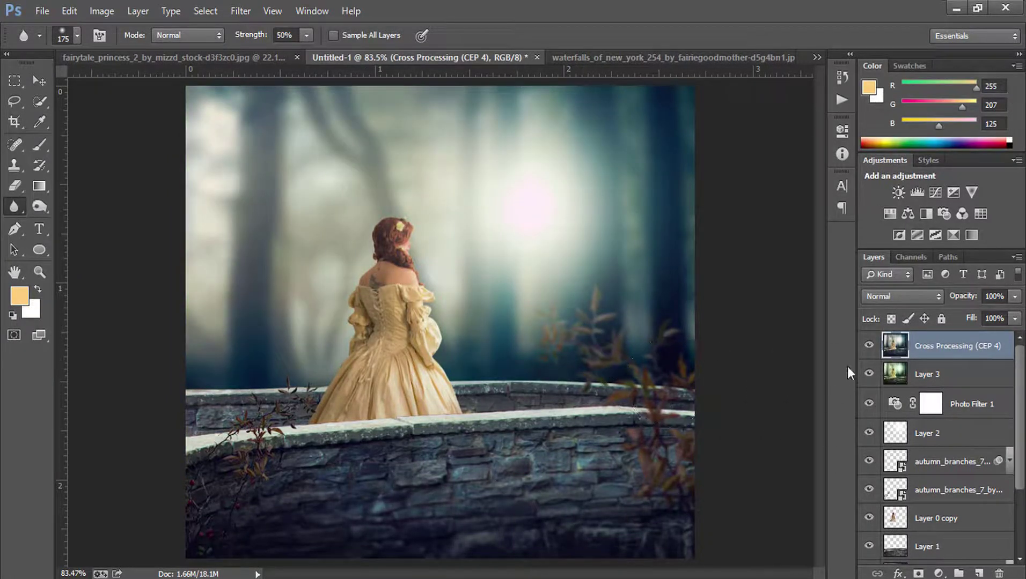
Toggle the Cross Processing (CEP 4) layer to compare its cooler blue look
left_click(870, 347)
left_click(40, 81)
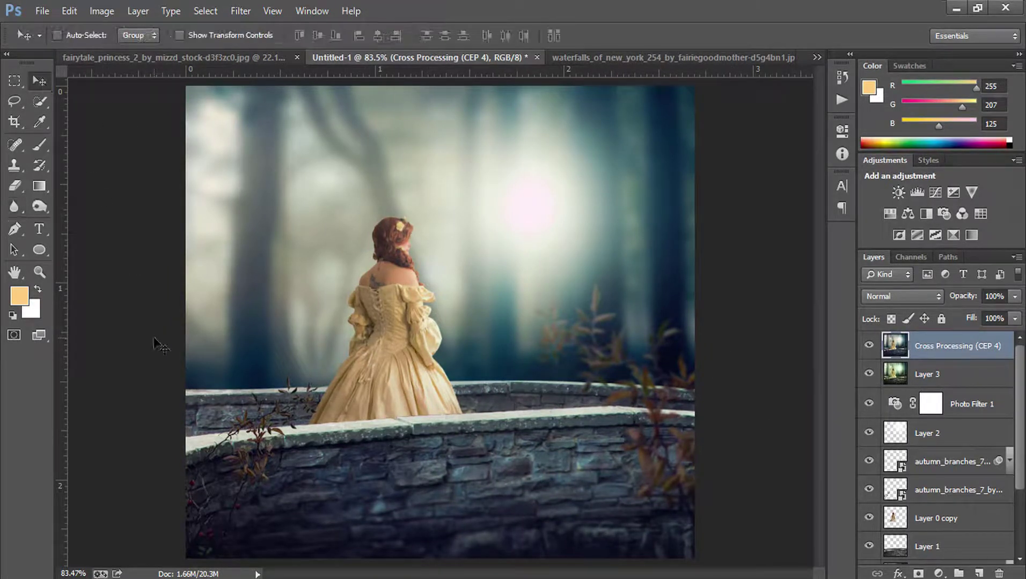